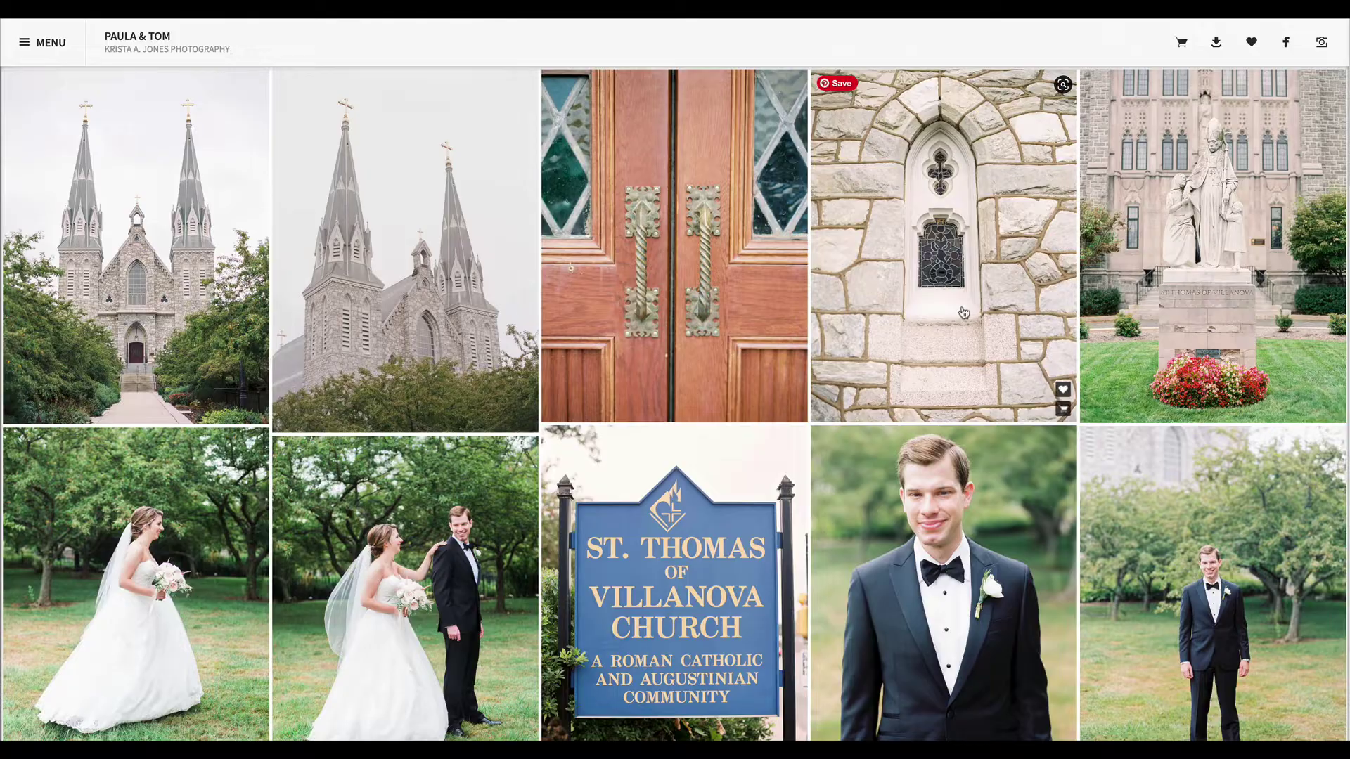
# Step: Scroll through the church photos, then switch the Paula & Tom gallery to its All collection
pyautogui.scroll(-15, 963, 313)
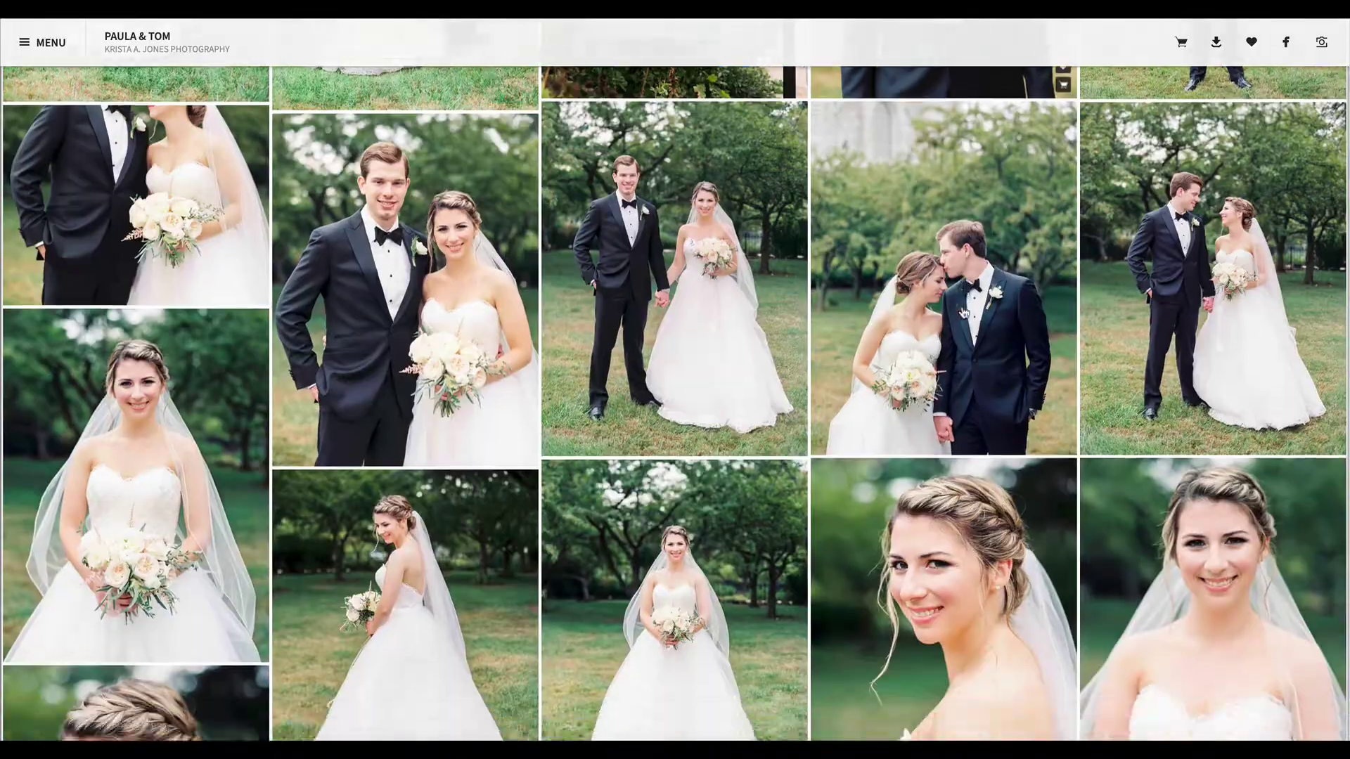
pyautogui.scroll(-15, 963, 313)
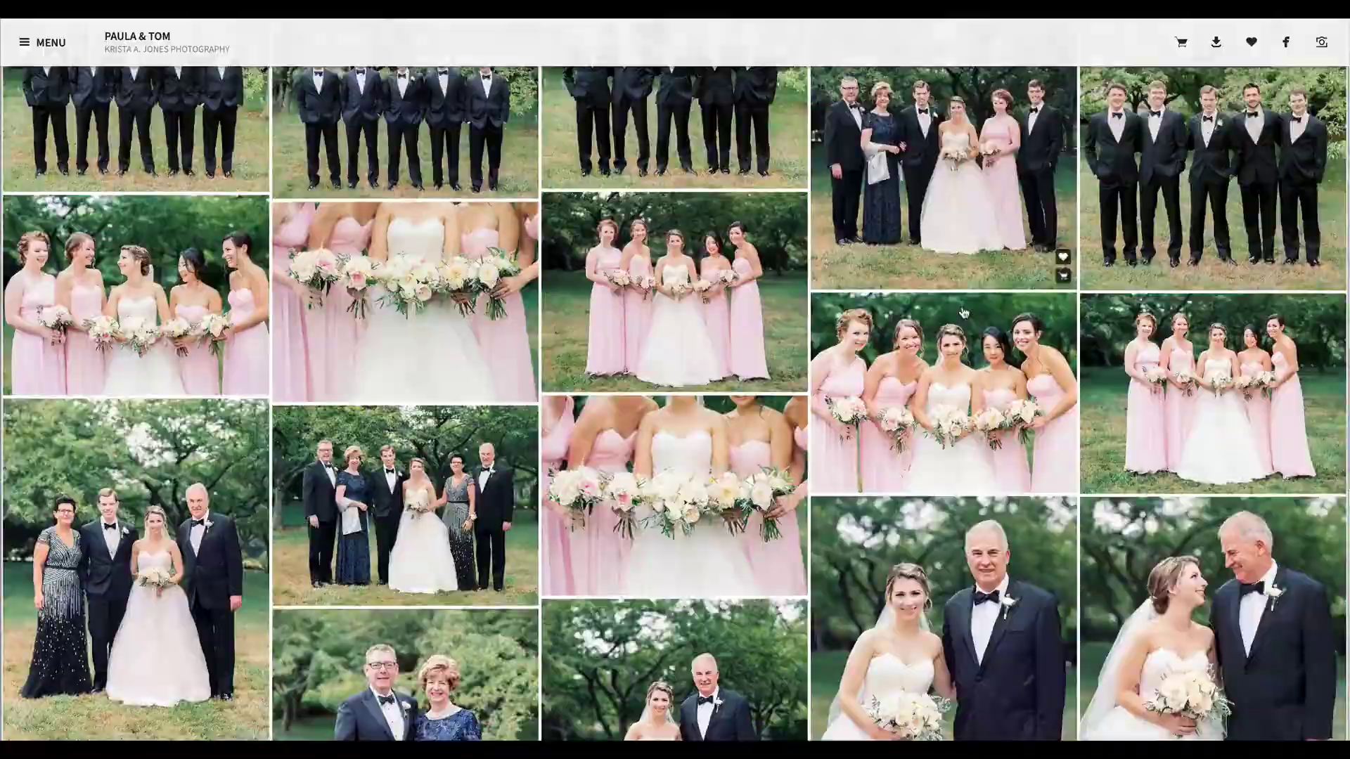
pyautogui.scroll(-15, 963, 313)
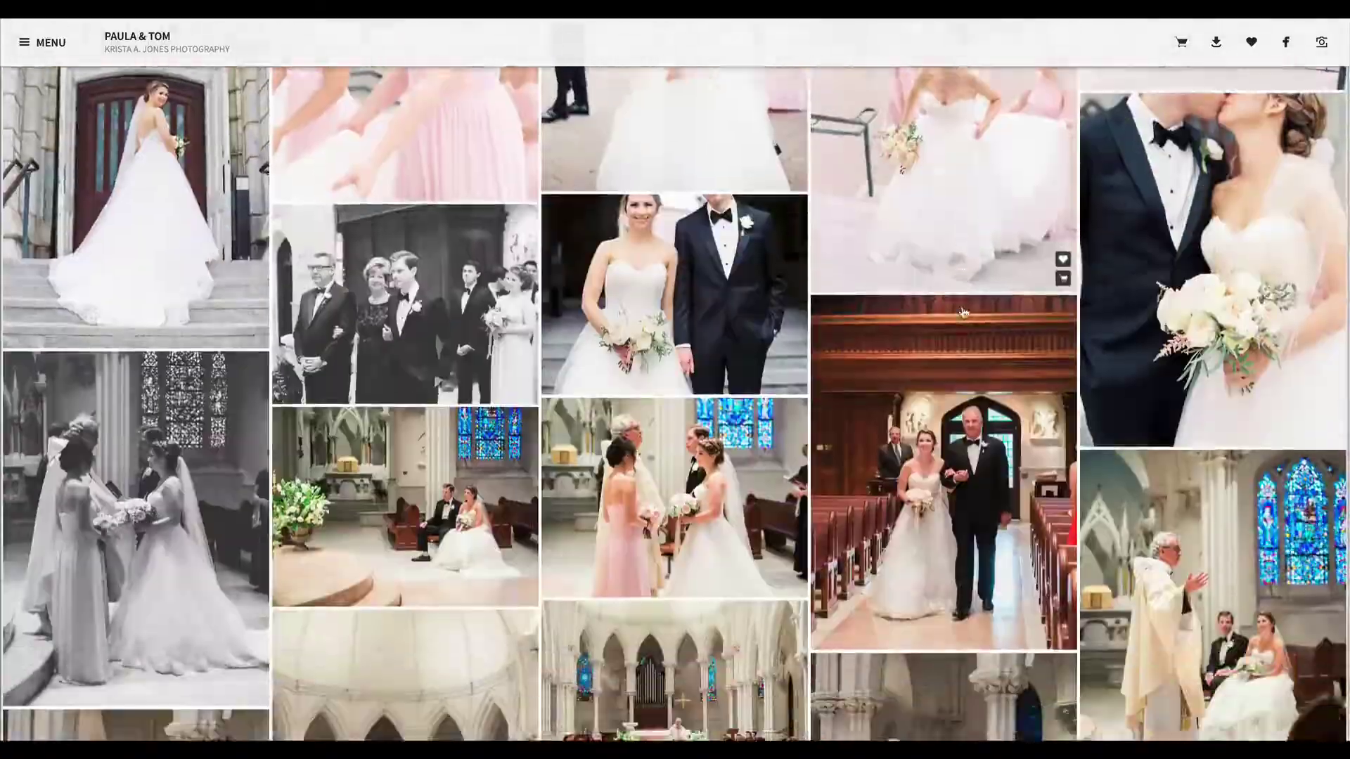
pyautogui.scroll(-15, 963, 313)
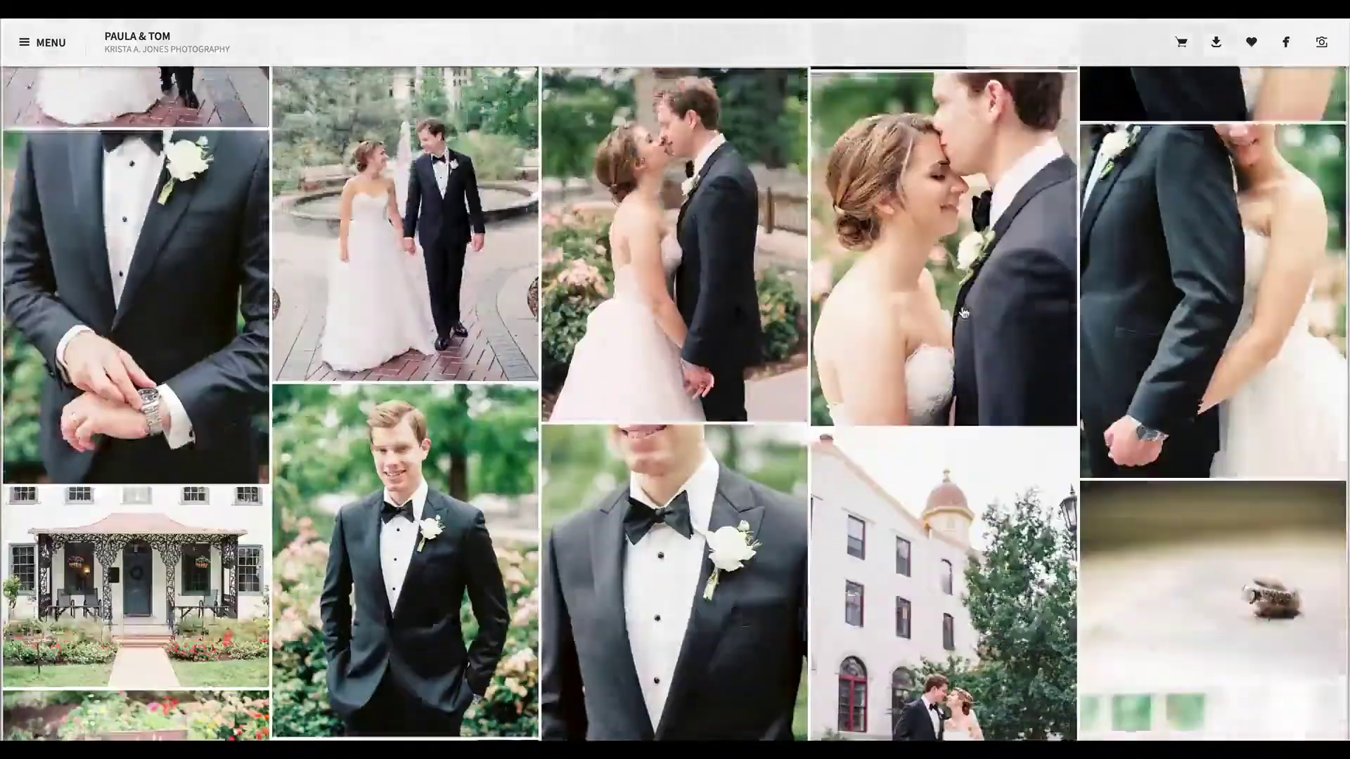
pyautogui.scroll(-15, 963, 313)
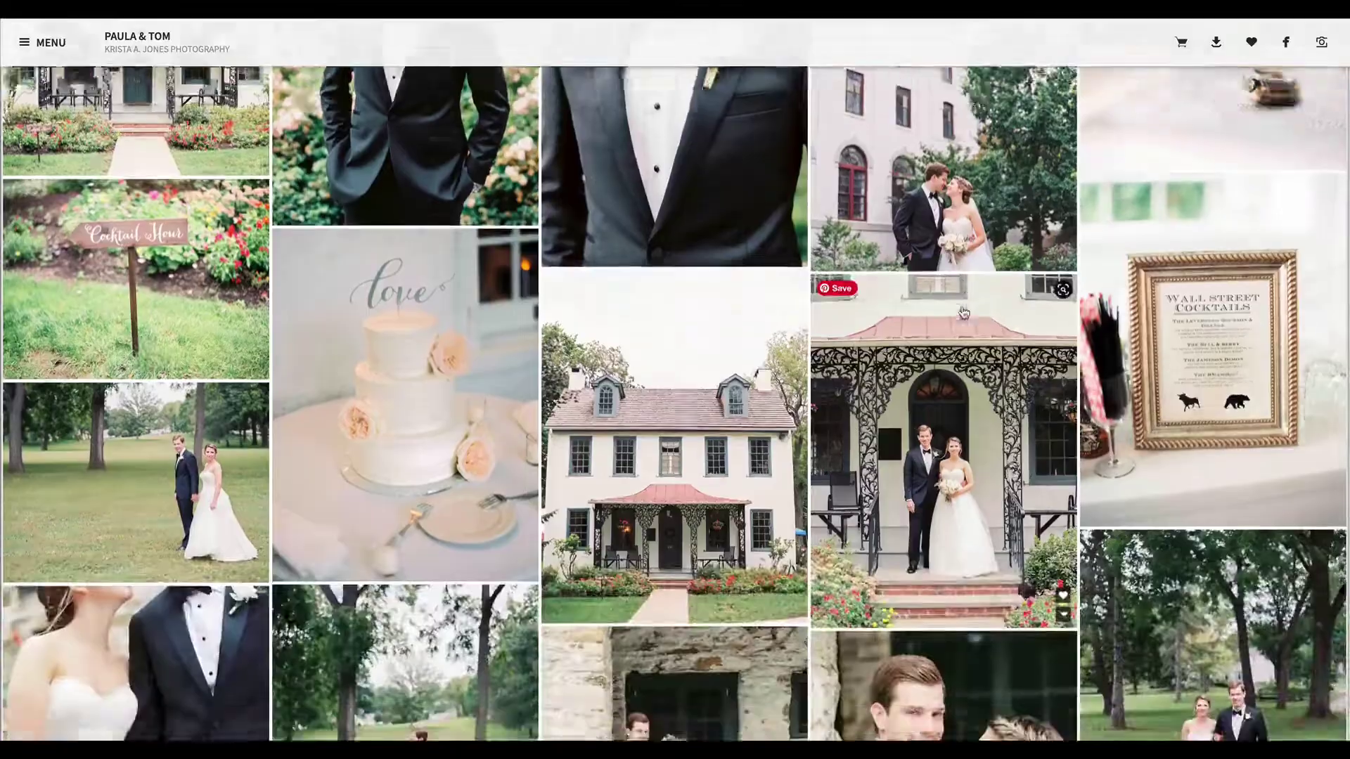
pyautogui.scroll(-15, 963, 313)
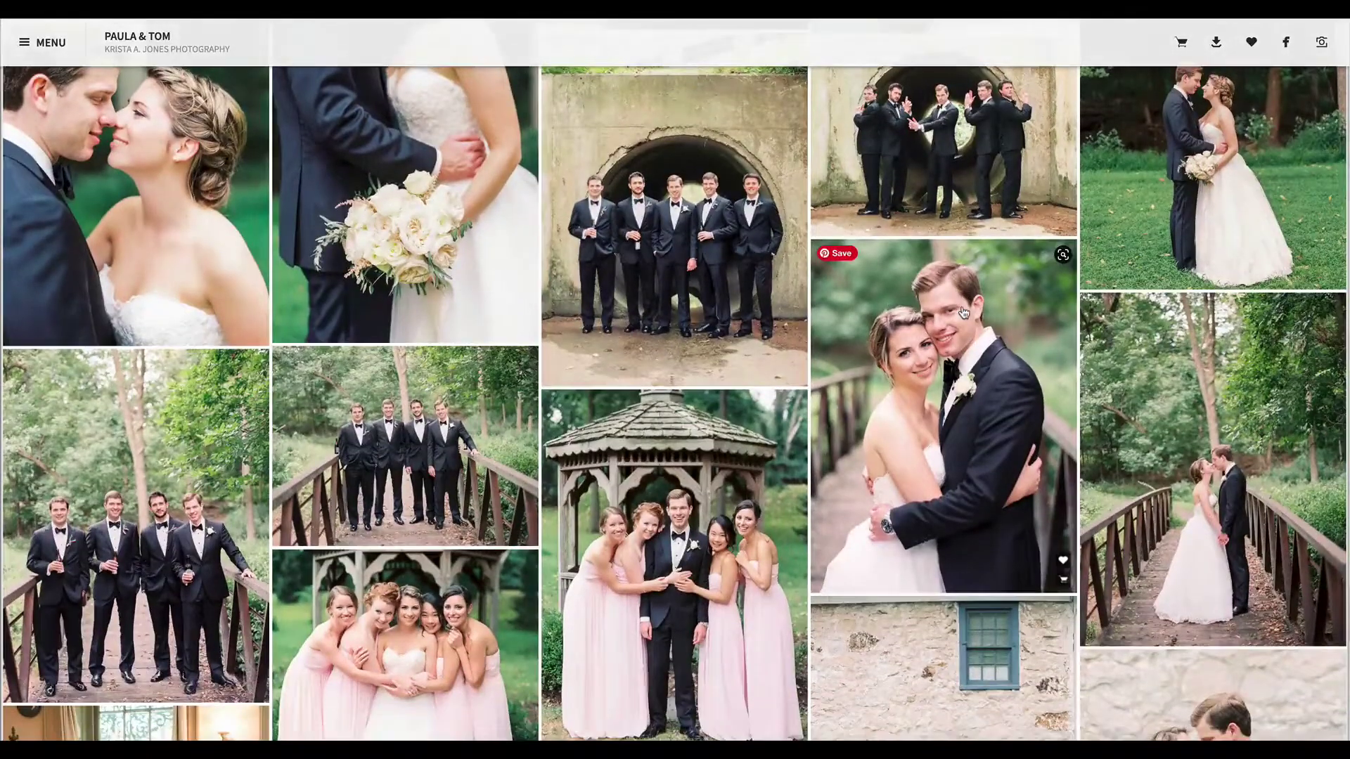
pyautogui.scroll(-4, 963, 313)
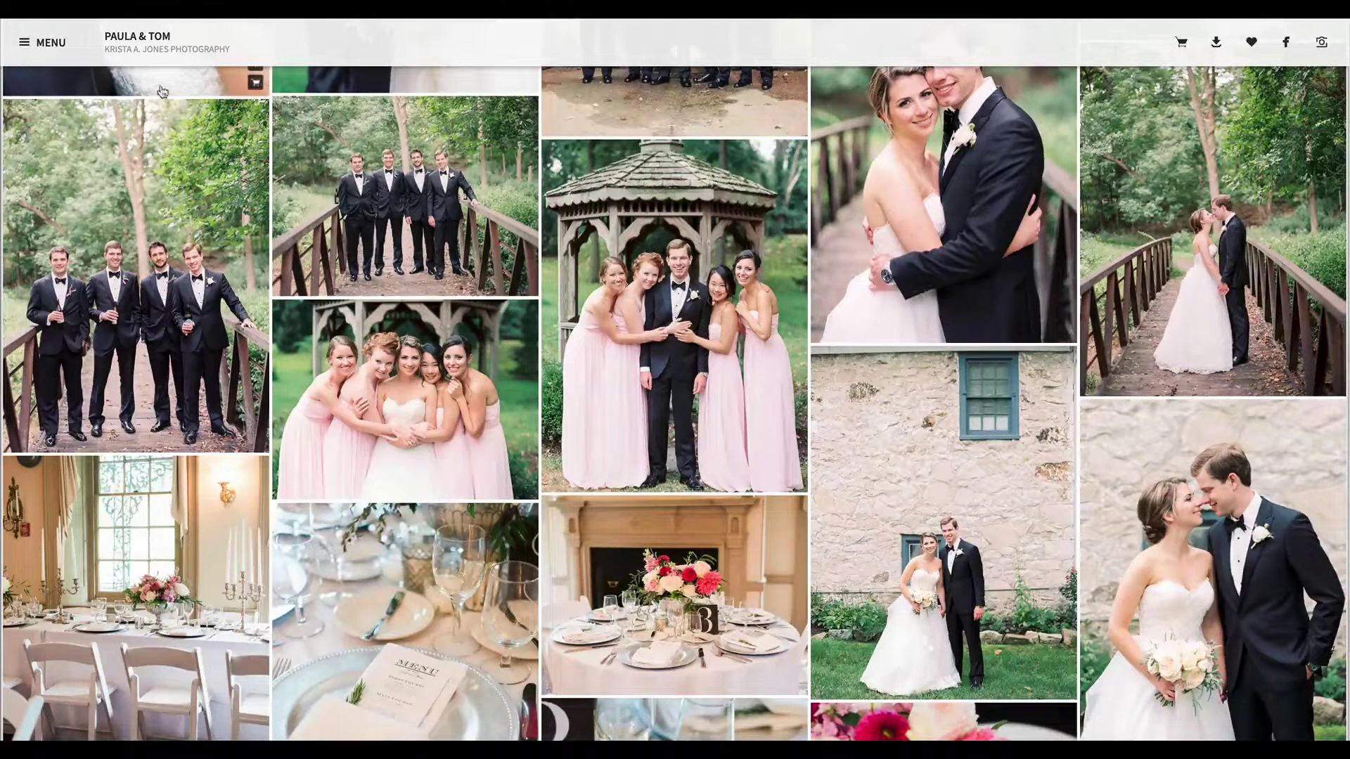
pyautogui.scroll(-20, 525, 471)
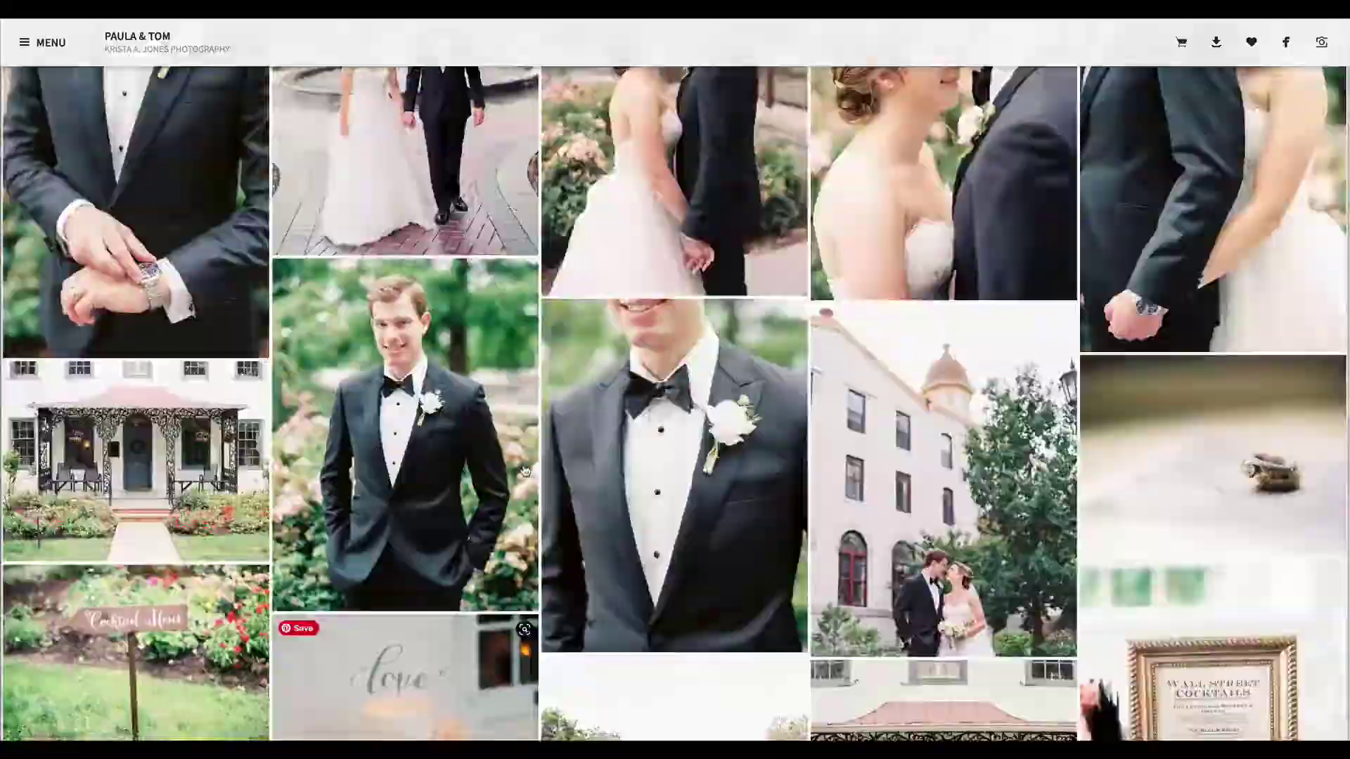
pyautogui.scroll(20, 524, 471)
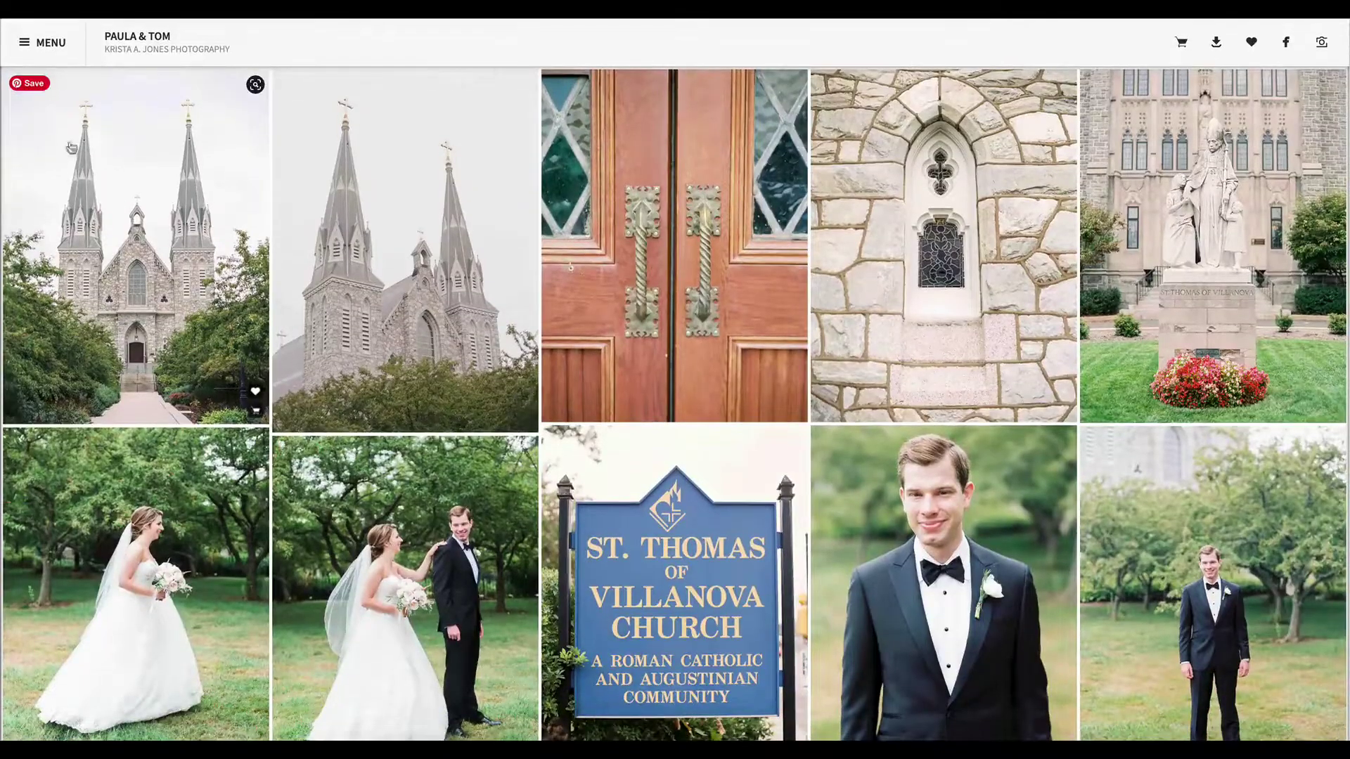
pyautogui.click(42, 42)
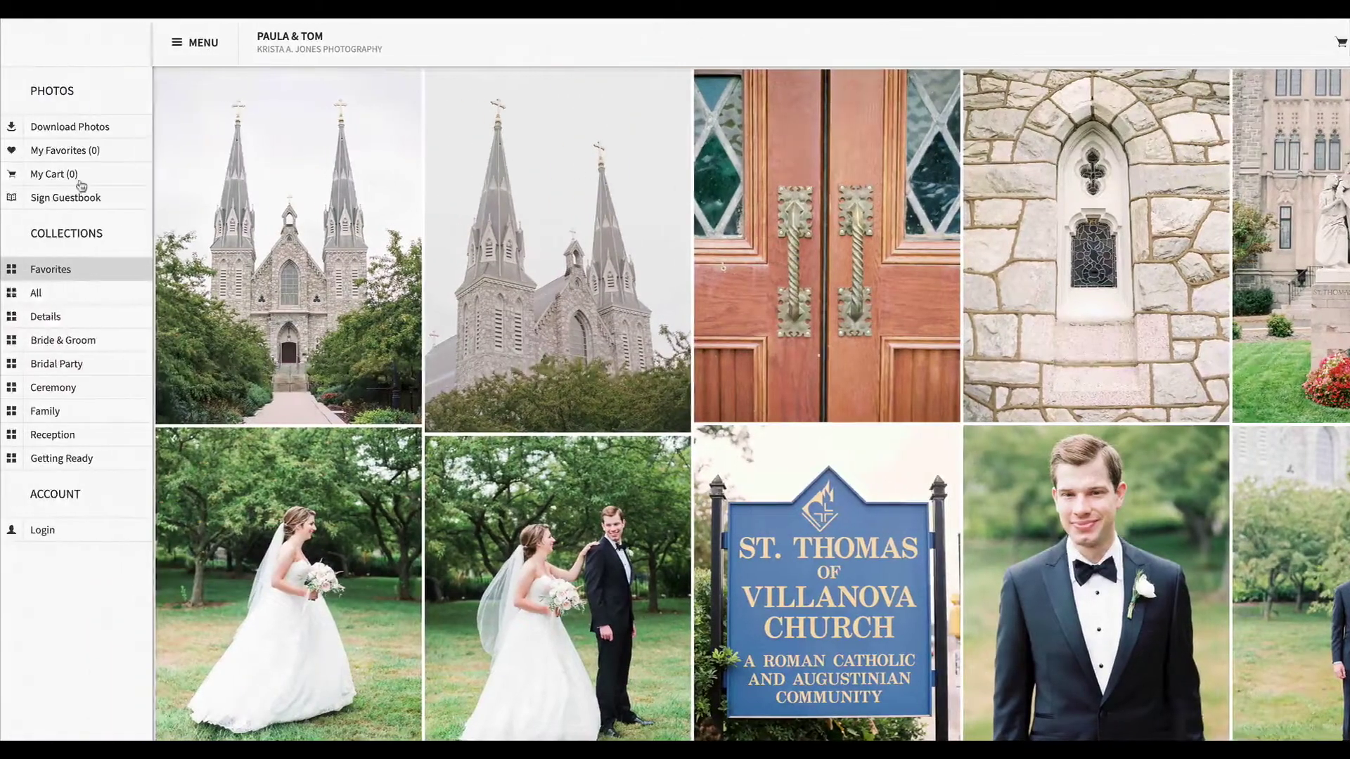
pyautogui.click(86, 301)
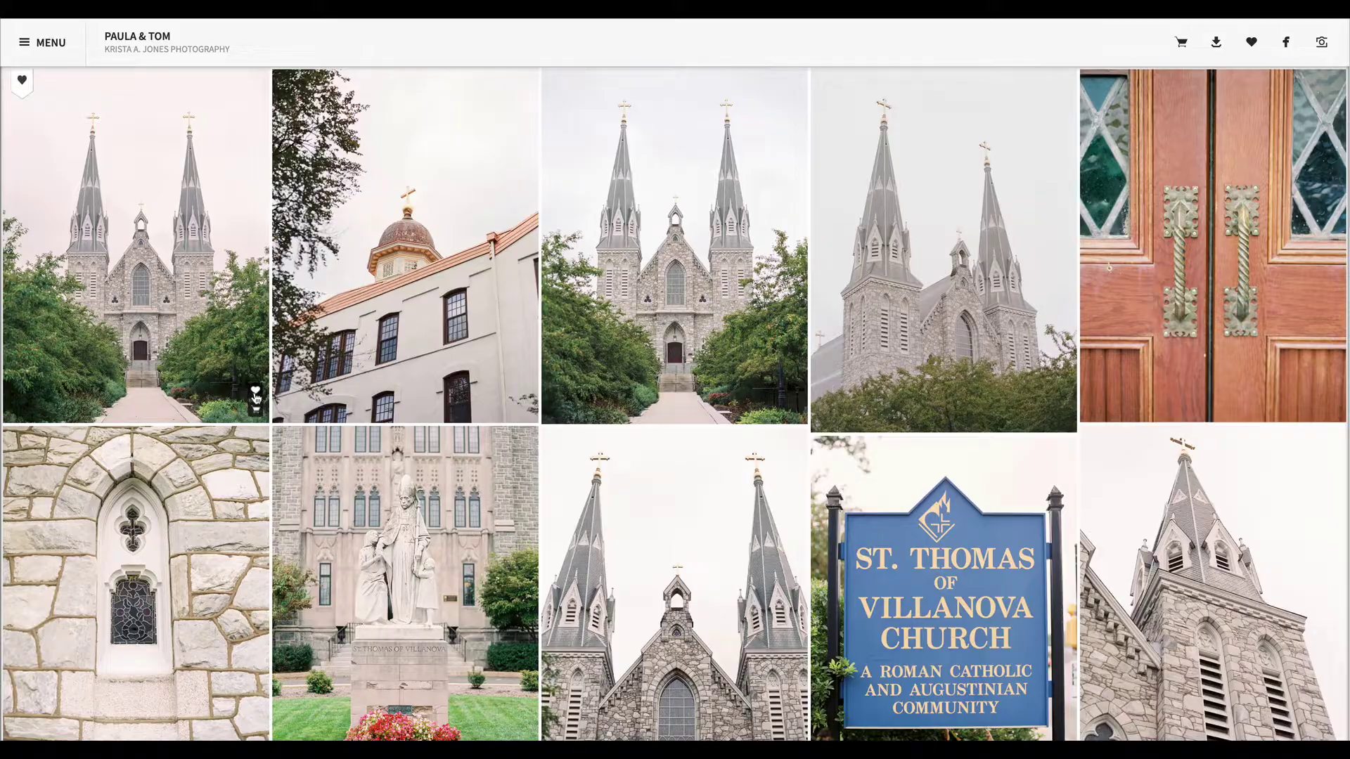
# Step: Heart the groom's close-up portrait and two bride-and-groom photos
pyautogui.scroll(-1, 508, 335)
pyautogui.scroll(-10, 507, 335)
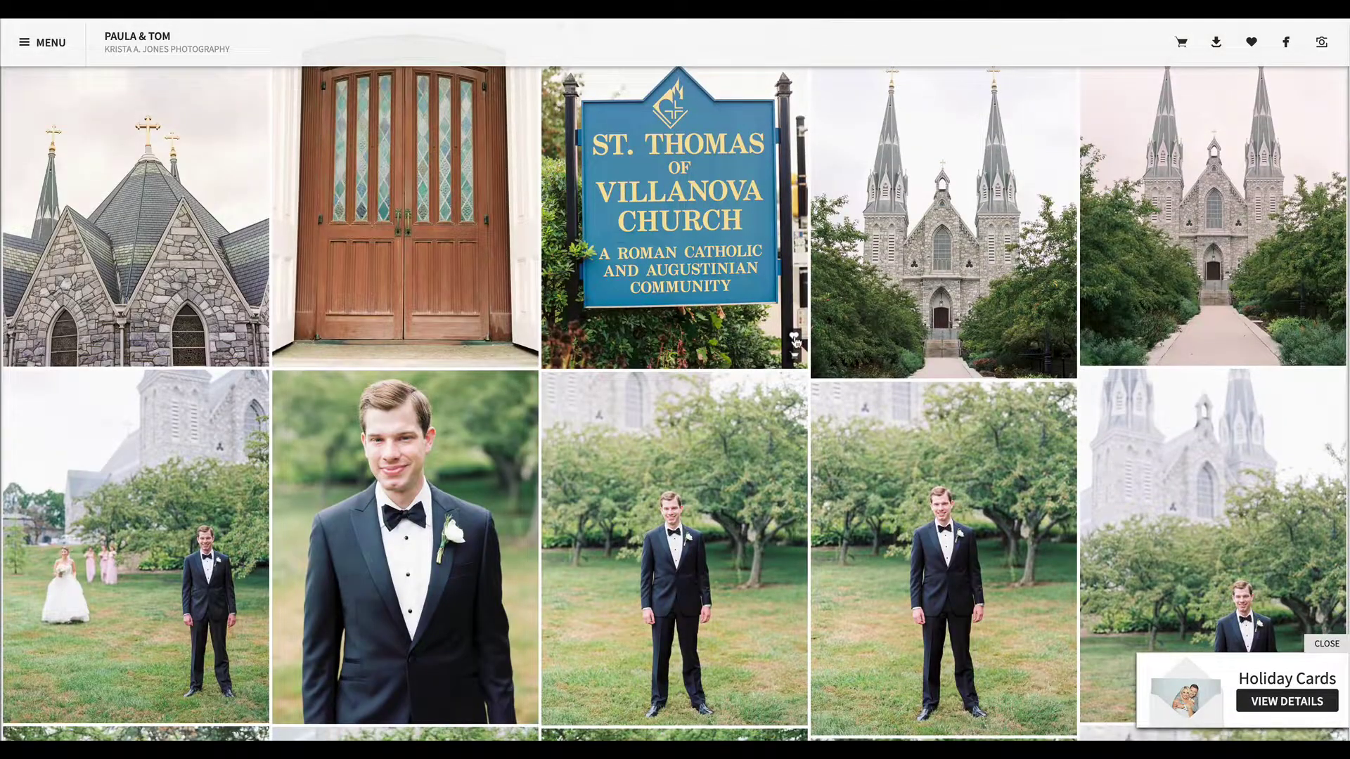
pyautogui.scroll(1, 738, 365)
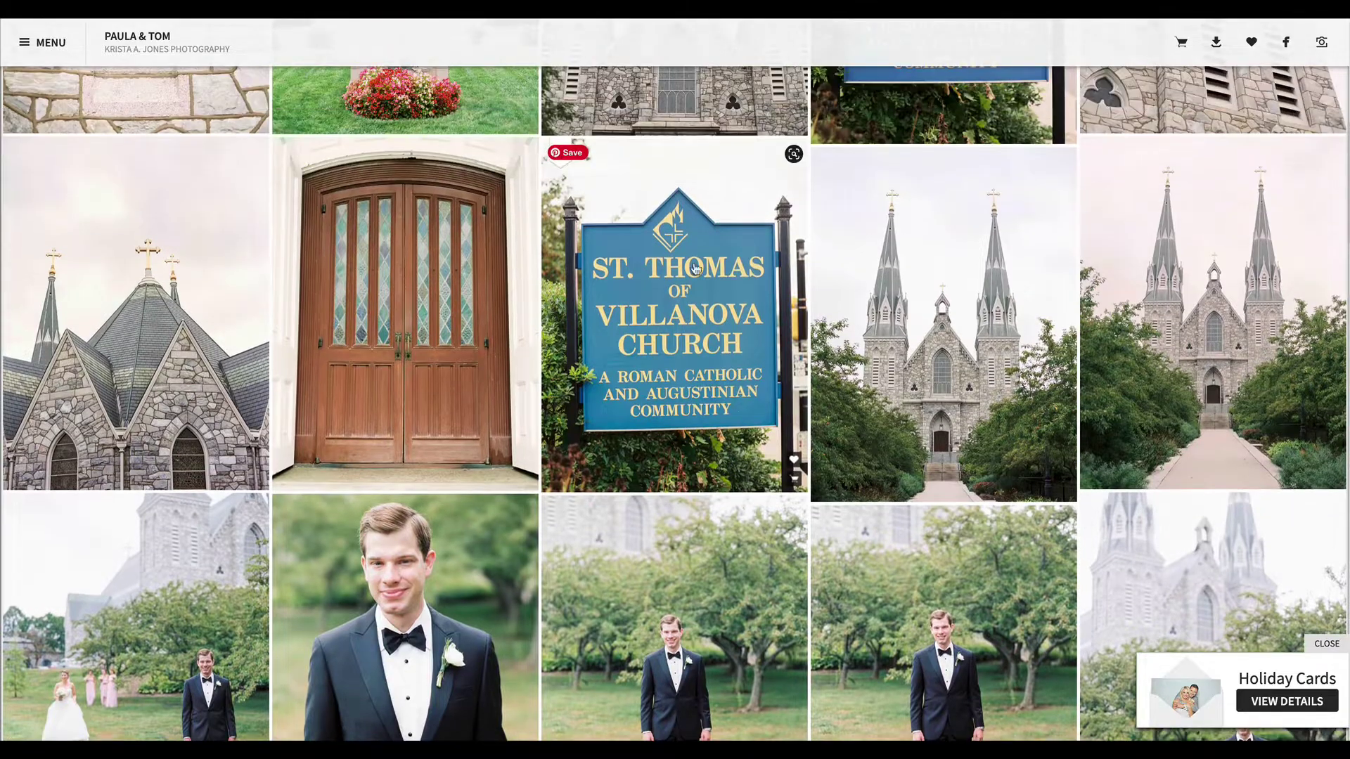
pyautogui.scroll(-5, 673, 301)
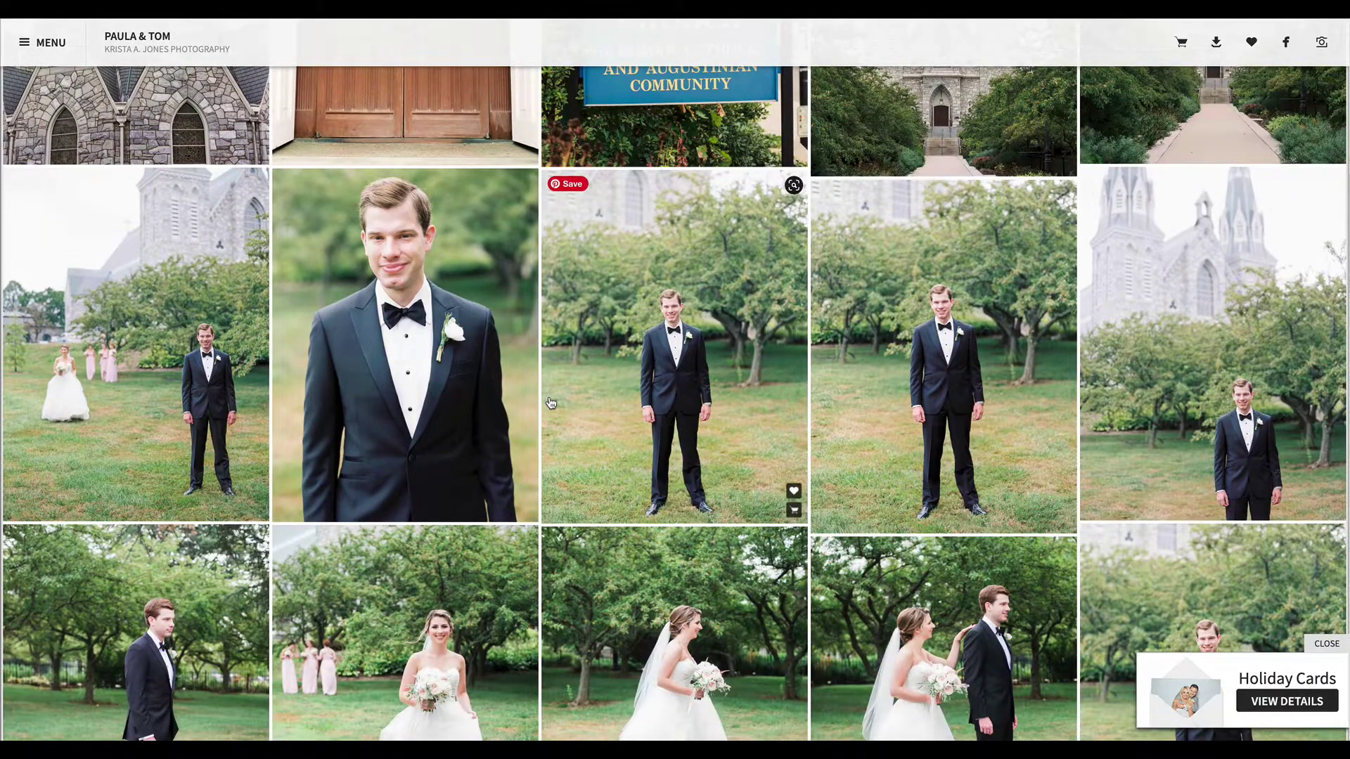
pyautogui.click(526, 492)
pyautogui.scroll(-6, 651, 384)
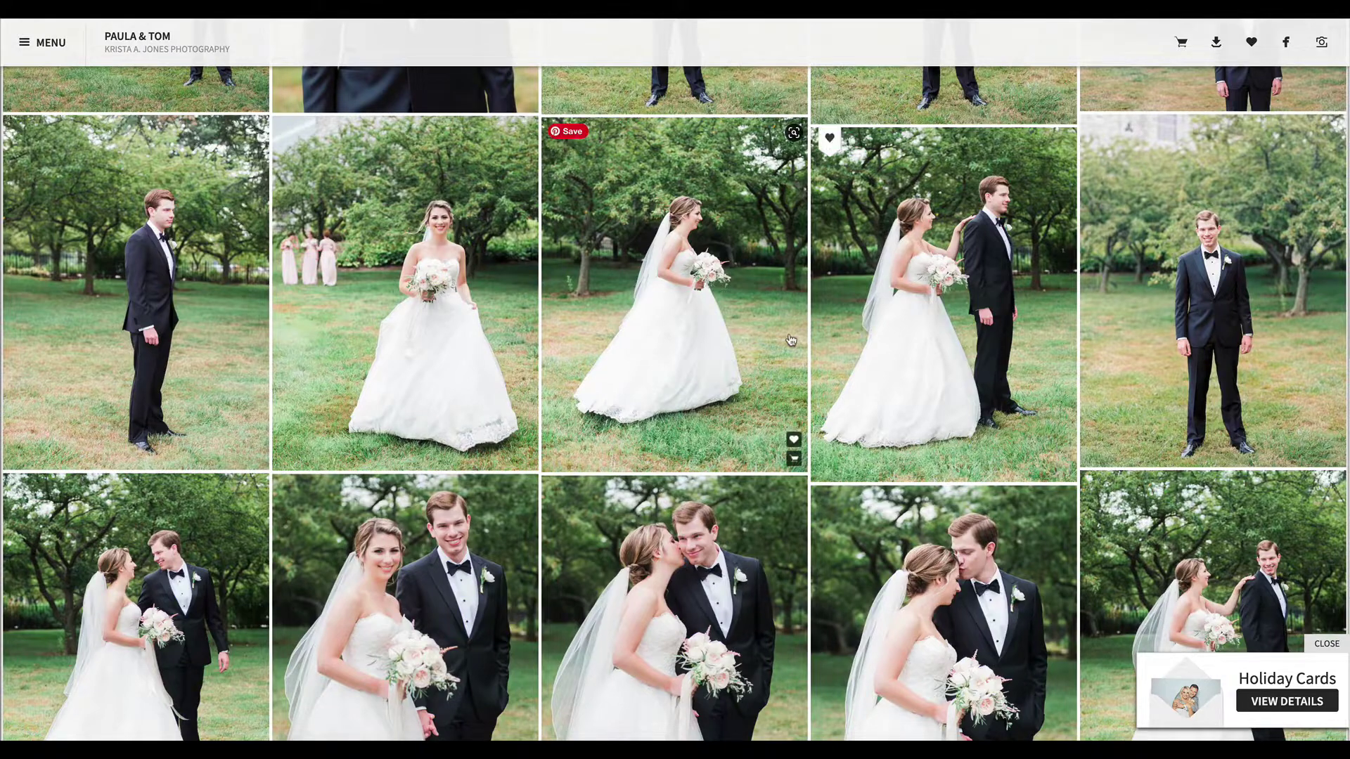
pyautogui.scroll(-6, 791, 340)
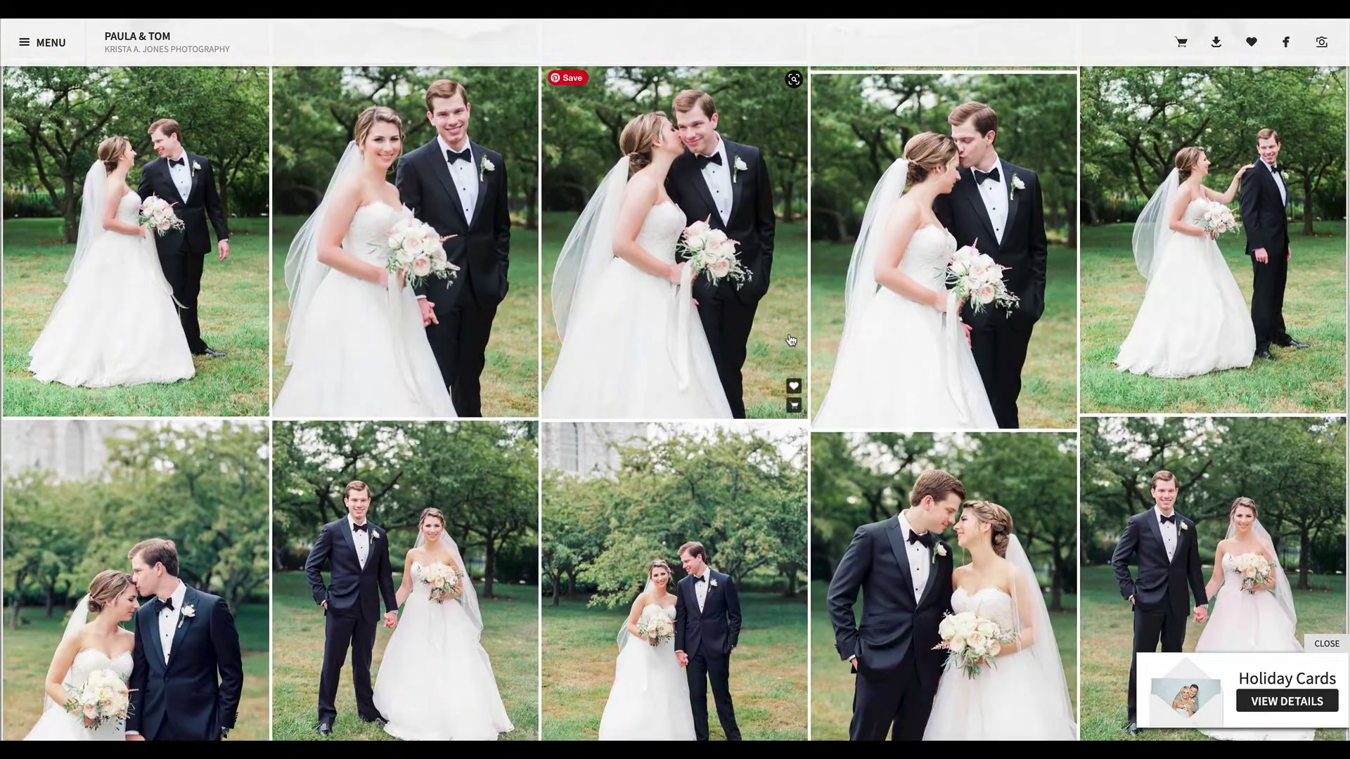
pyautogui.scroll(-4, 791, 340)
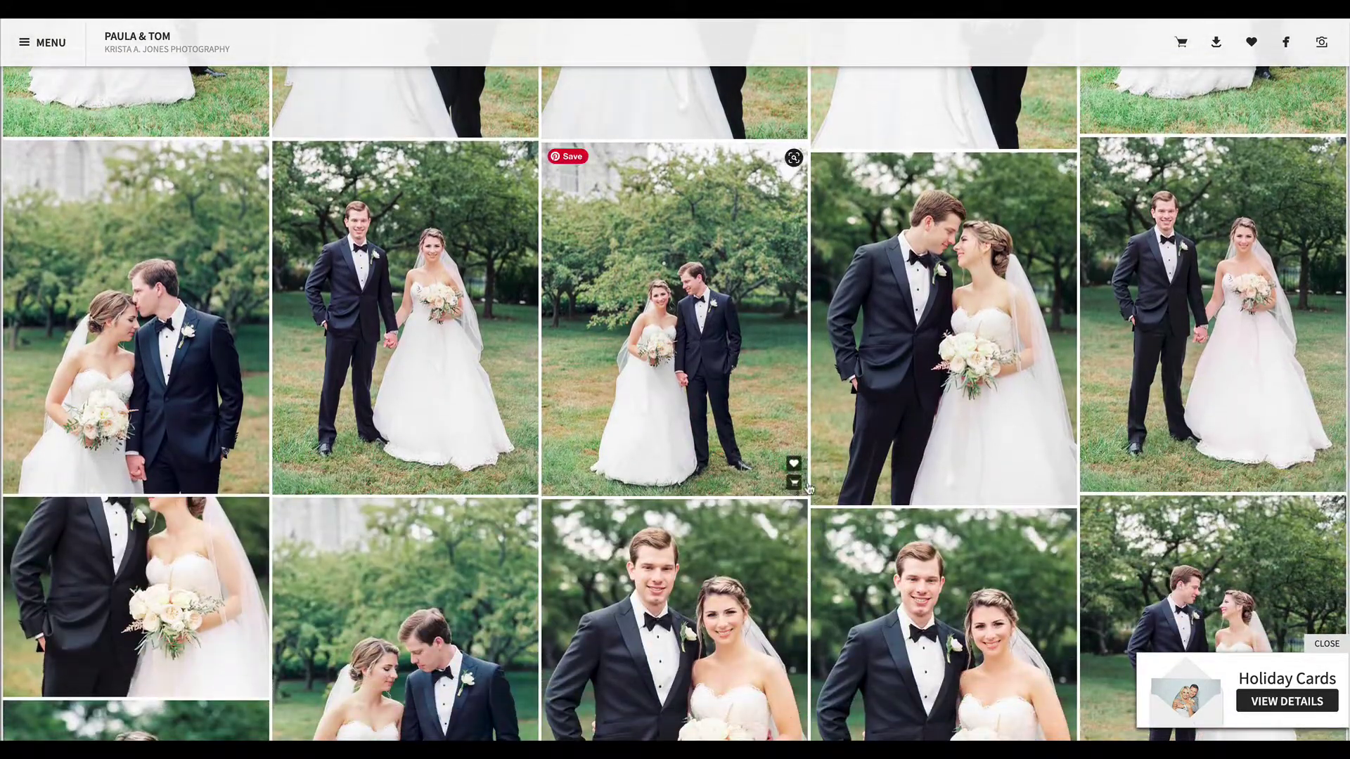
pyautogui.click(793, 464)
pyautogui.click(255, 464)
# Step: Heart the bride's over-the-shoulder portrait, the bouquet shot, and the couple kissing among bridesmaids
pyautogui.scroll(-4, 357, 330)
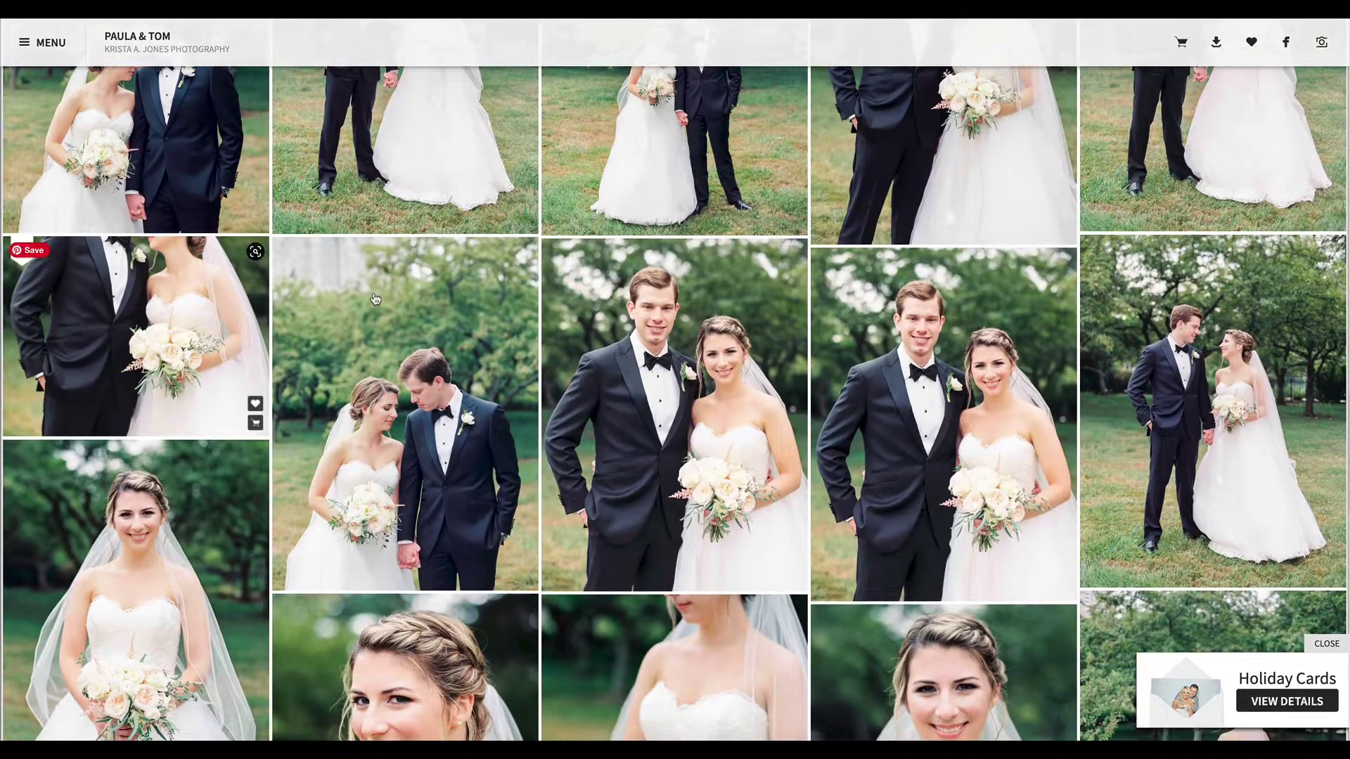
pyautogui.scroll(-1, 664, 293)
pyautogui.scroll(-2, 664, 295)
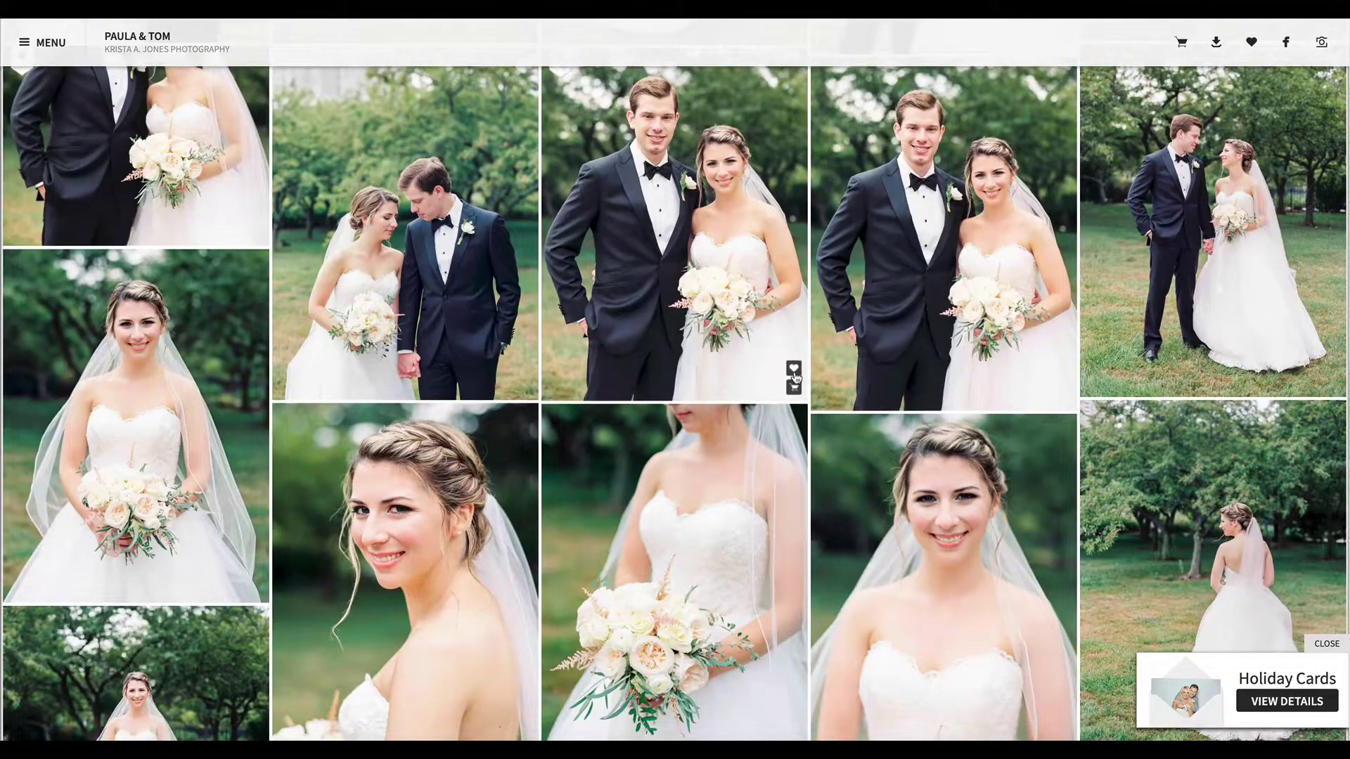
pyautogui.scroll(-4, 795, 378)
pyautogui.click(523, 455)
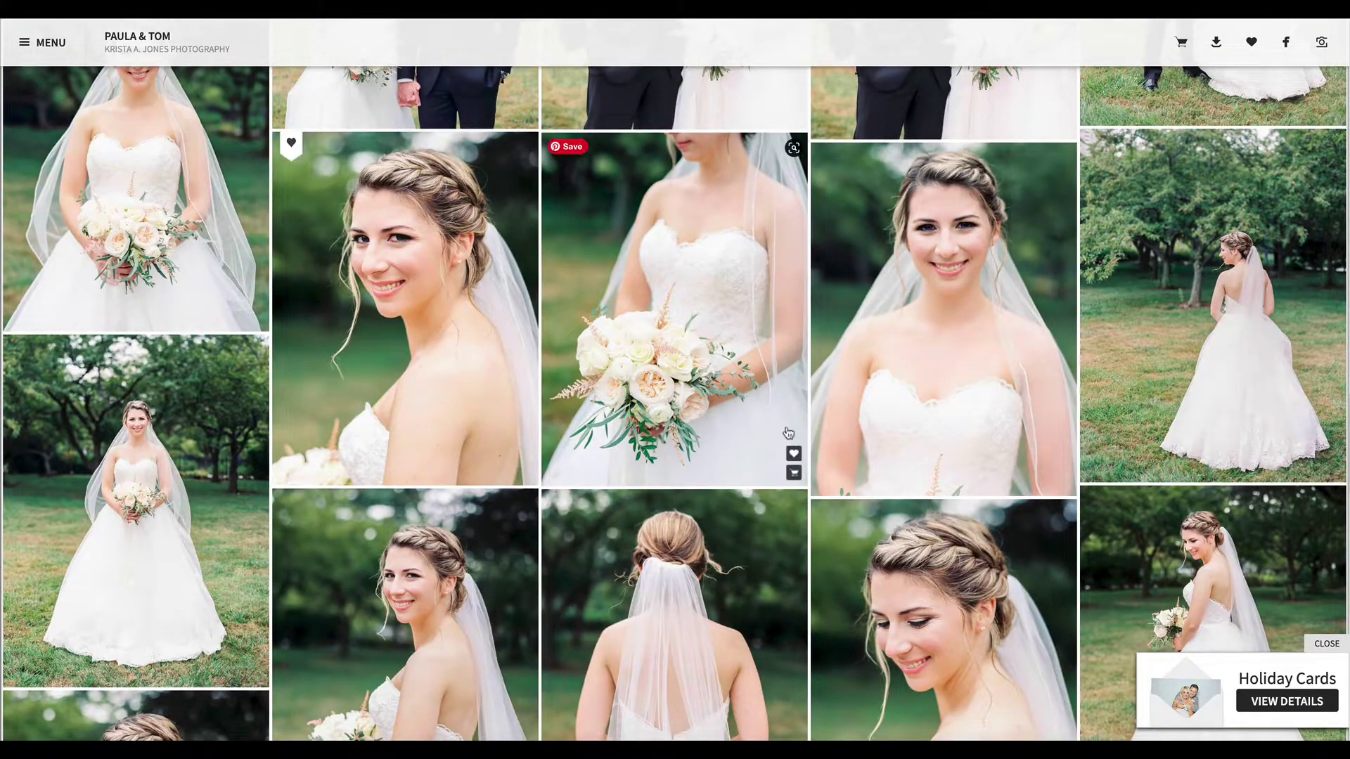
pyautogui.scroll(-7, 801, 387)
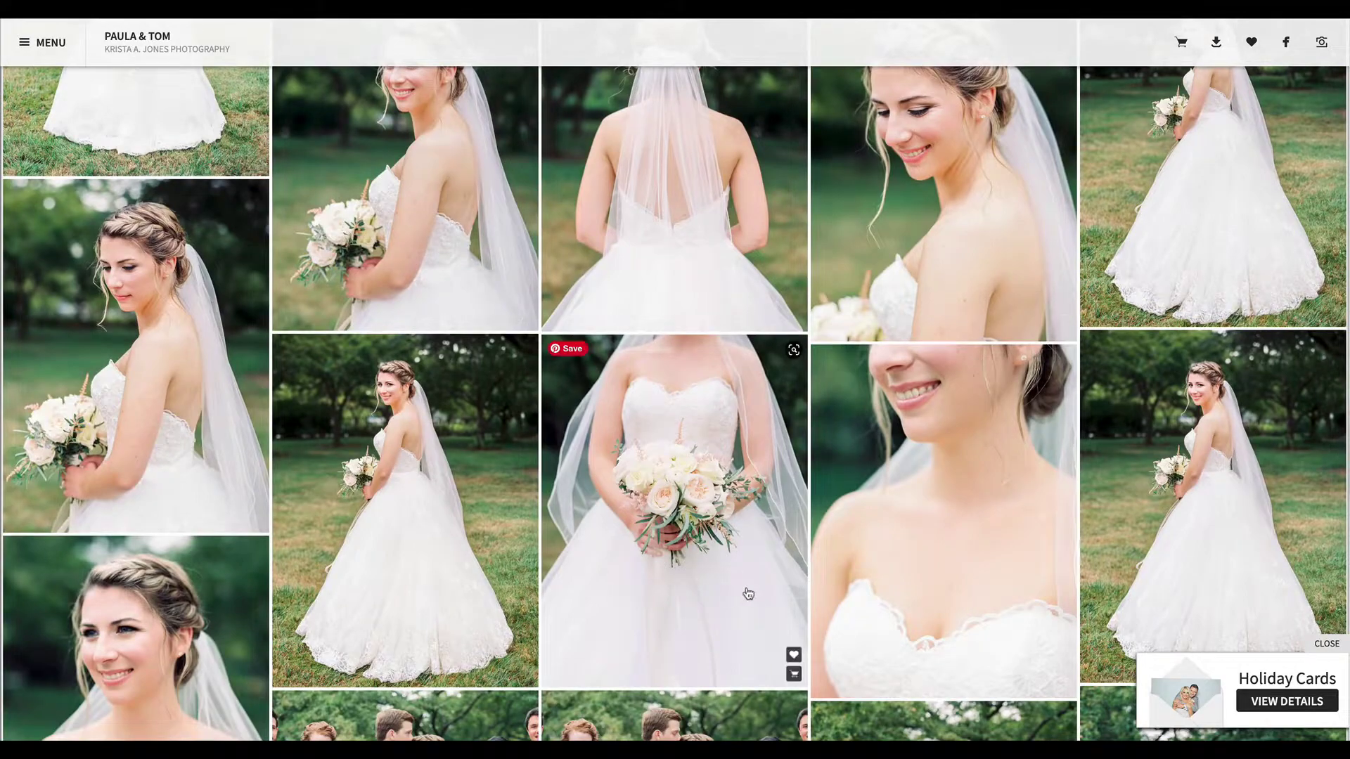
pyautogui.click(792, 654)
pyautogui.scroll(-9, 773, 457)
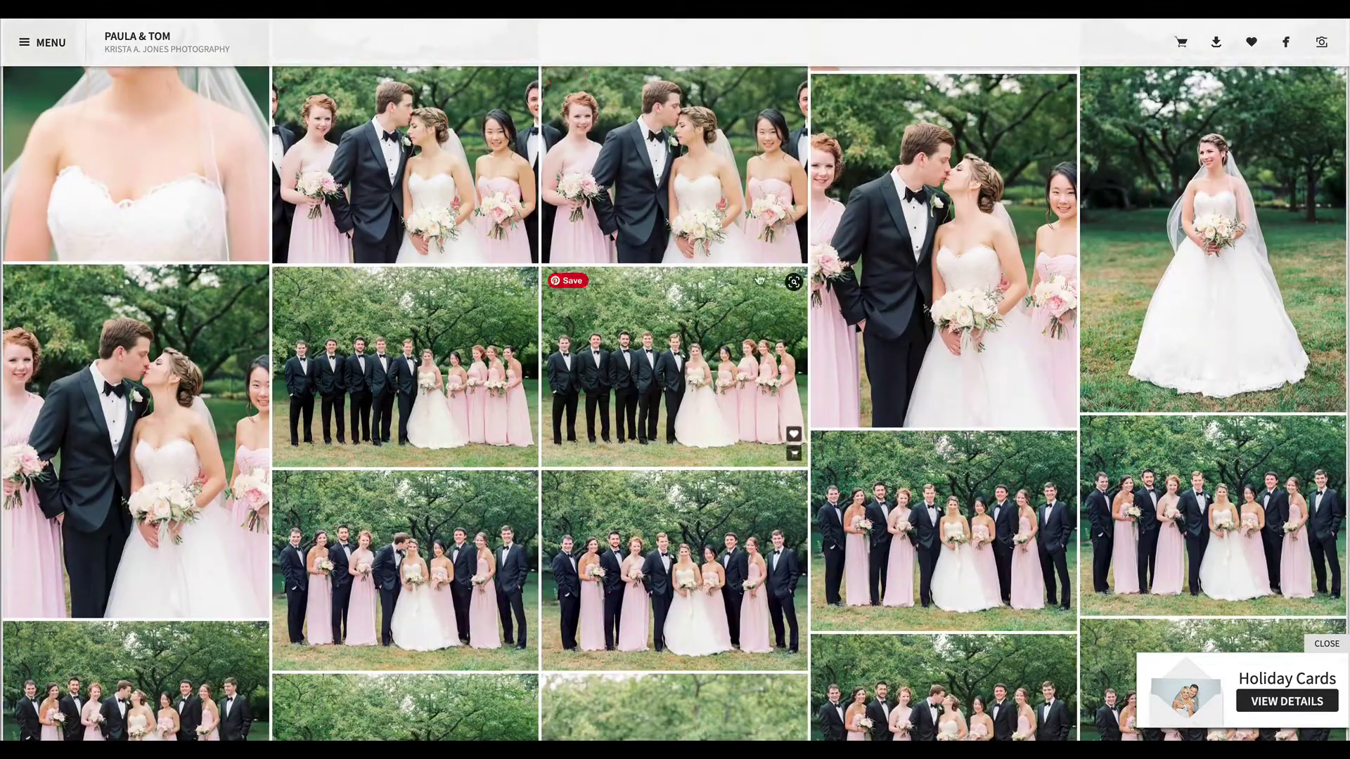
pyautogui.click(523, 232)
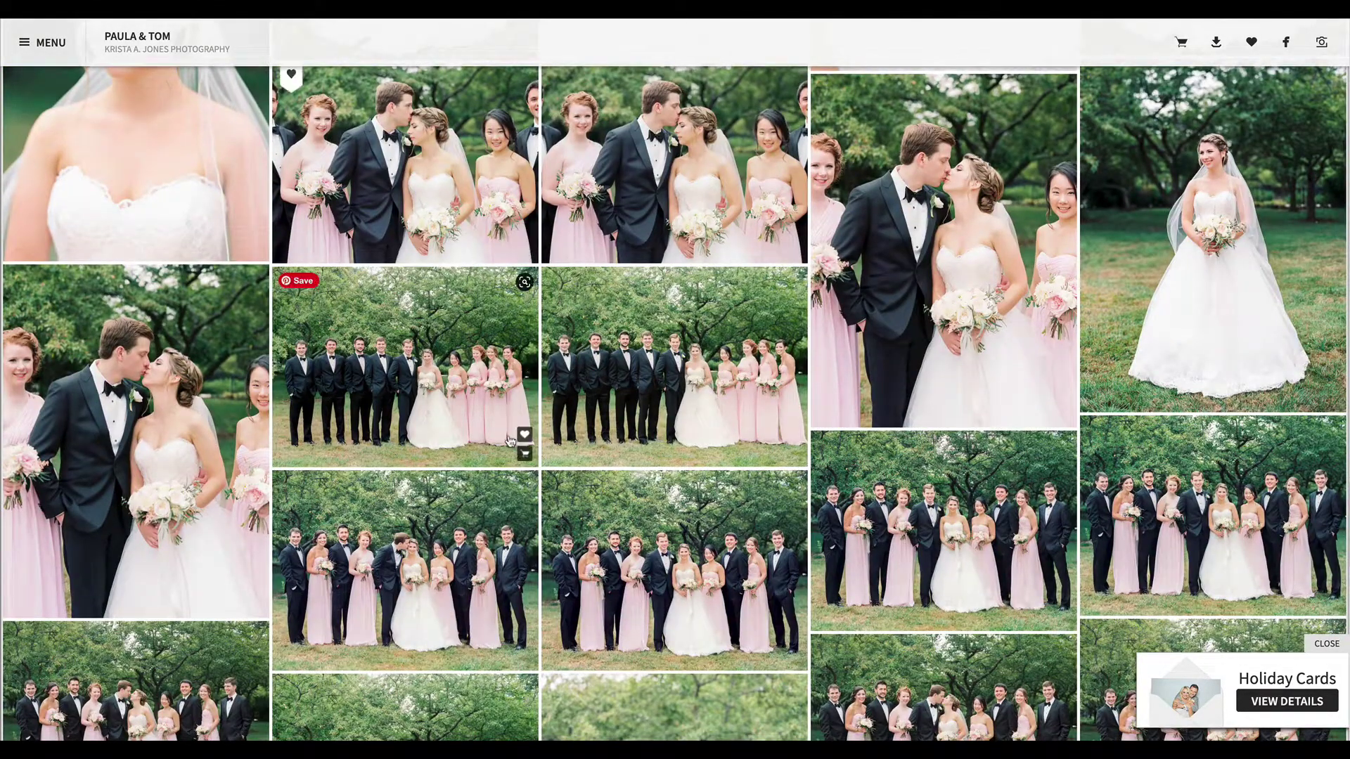
pyautogui.scroll(-10, 594, 366)
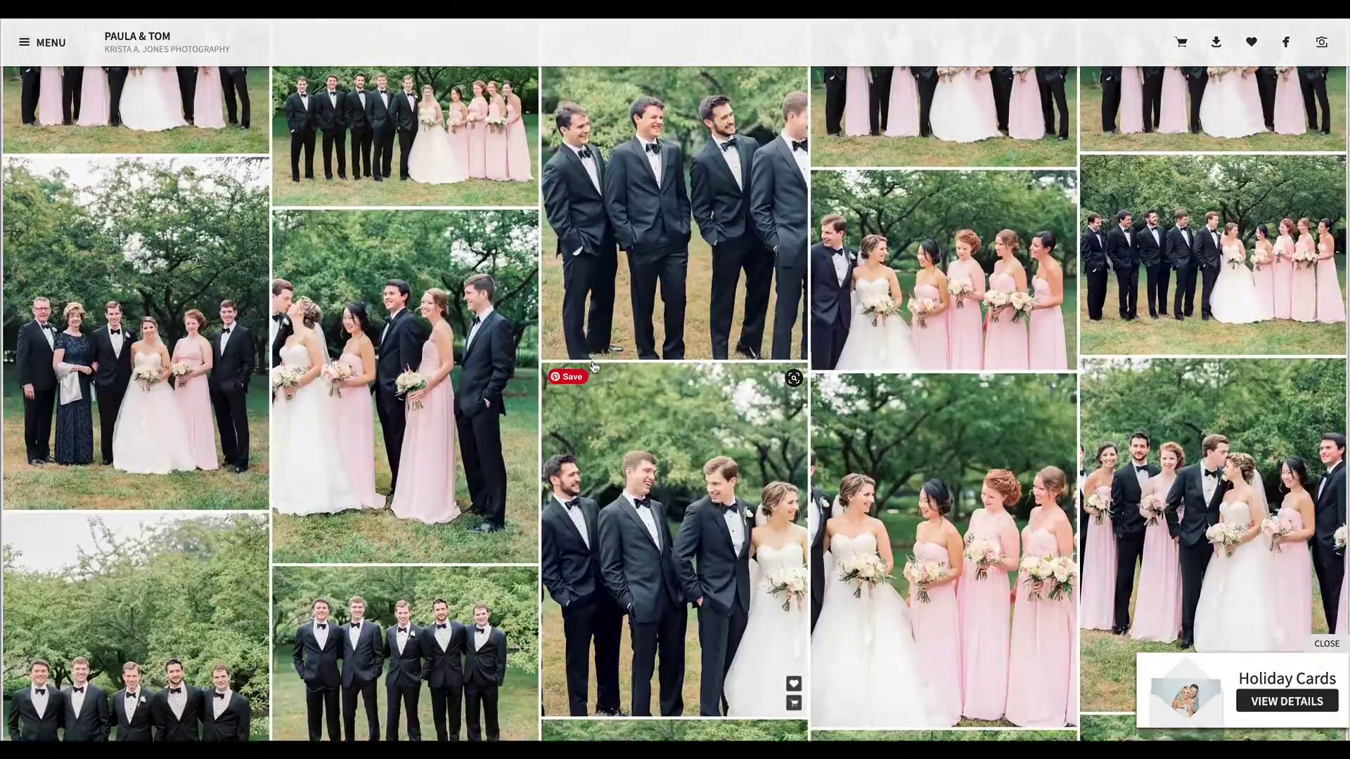
pyautogui.scroll(-4, 594, 366)
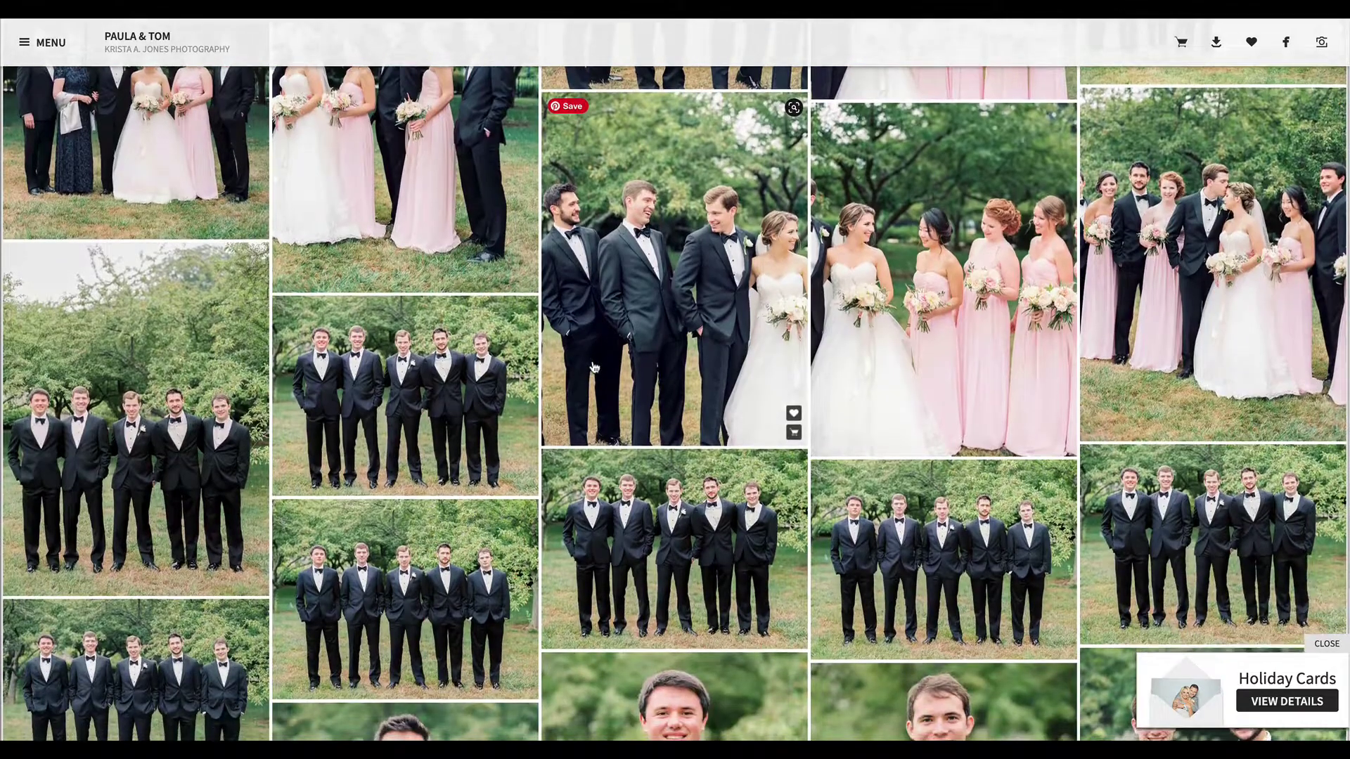
pyautogui.scroll(-5, 594, 366)
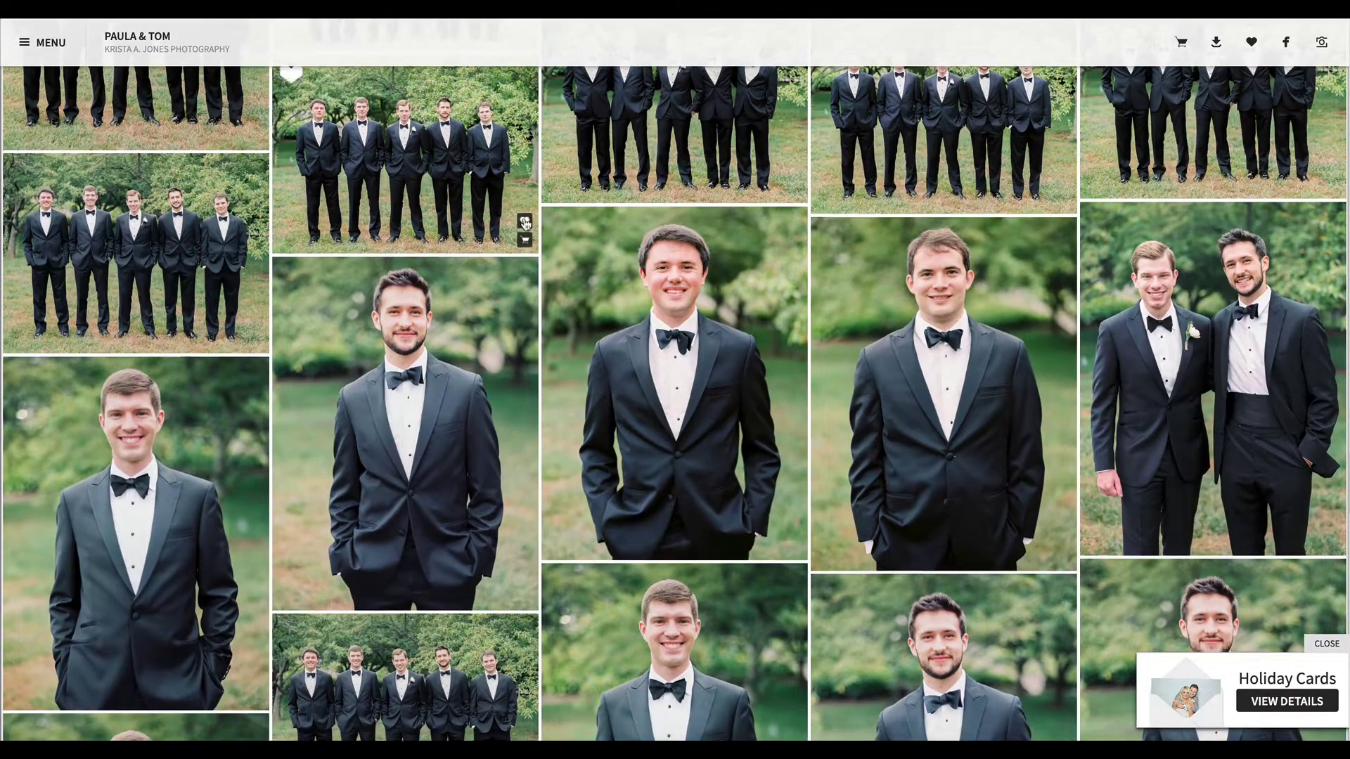
pyautogui.scroll(-10, 523, 219)
pyautogui.scroll(-15, 524, 224)
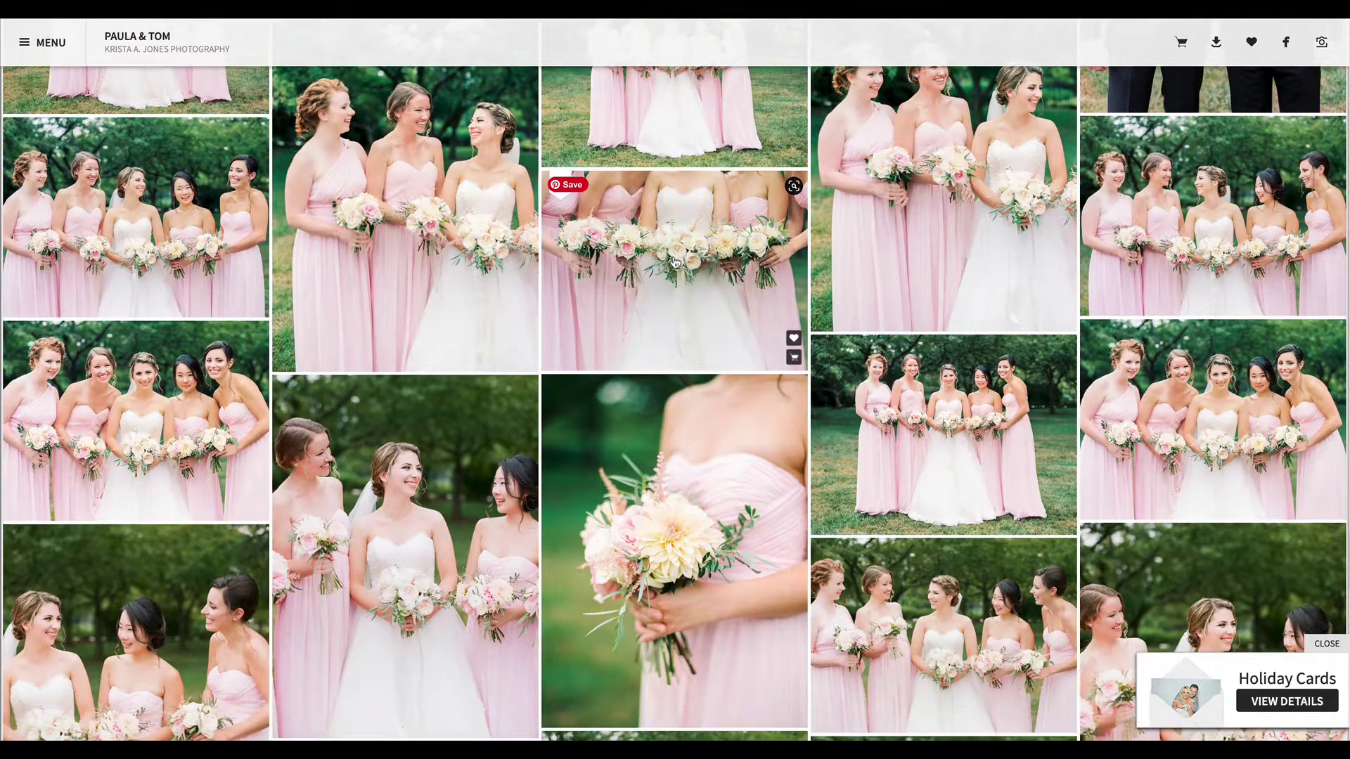
pyautogui.scroll(-3, 673, 262)
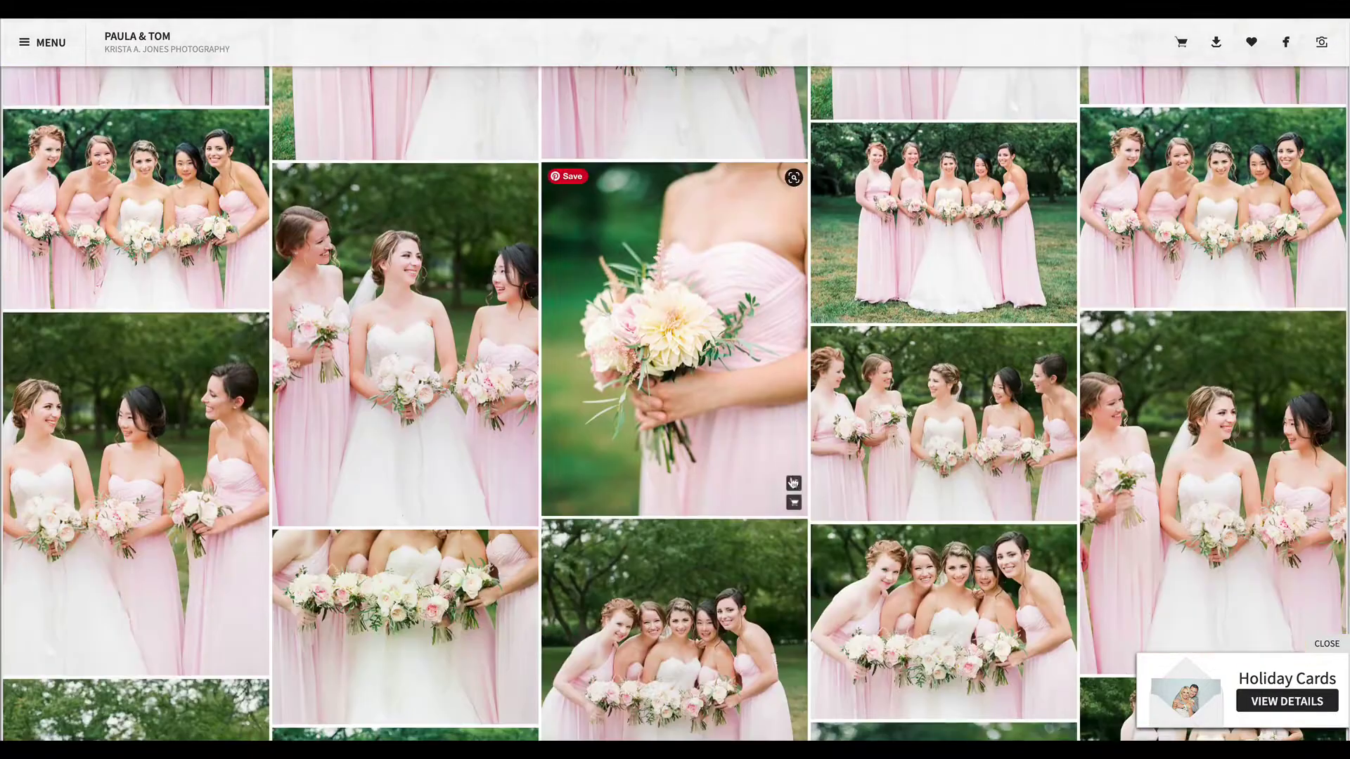
pyautogui.scroll(-3, 726, 338)
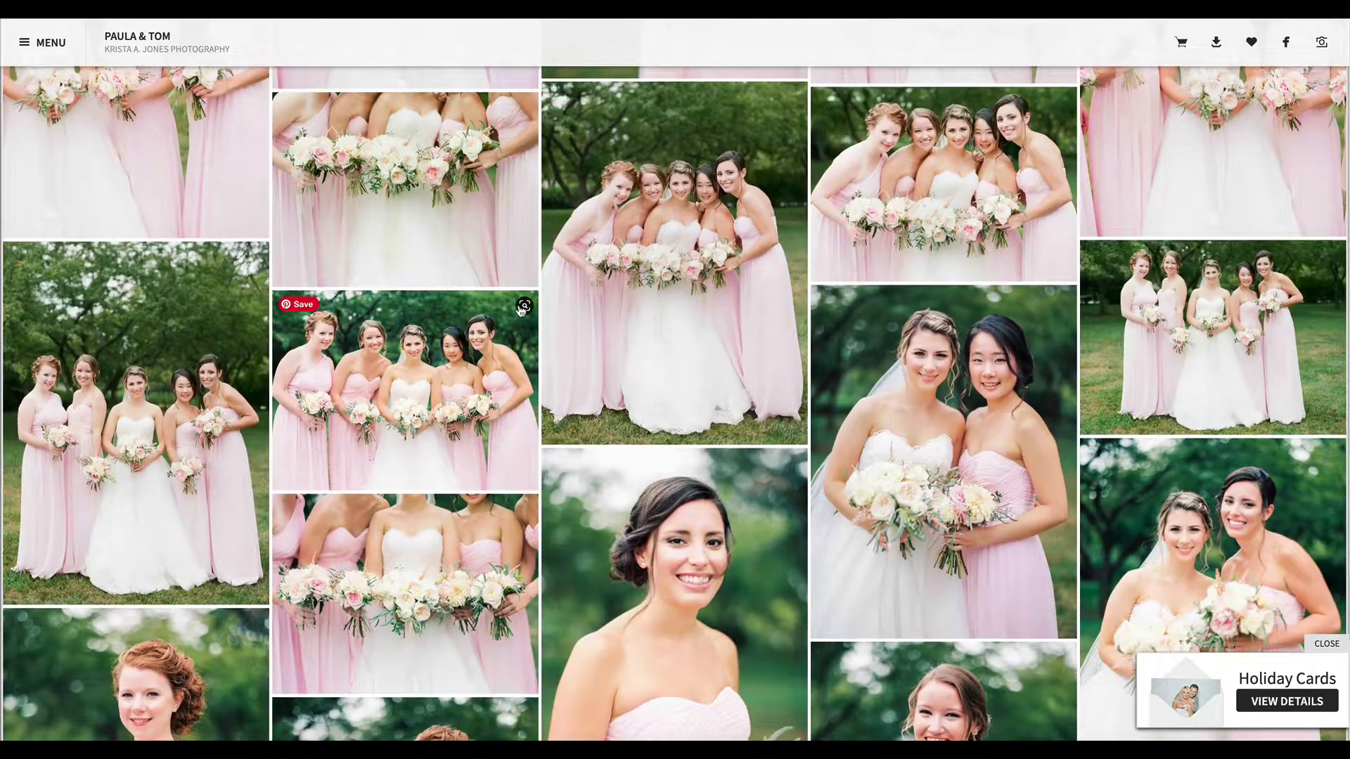
pyautogui.scroll(-5, 521, 309)
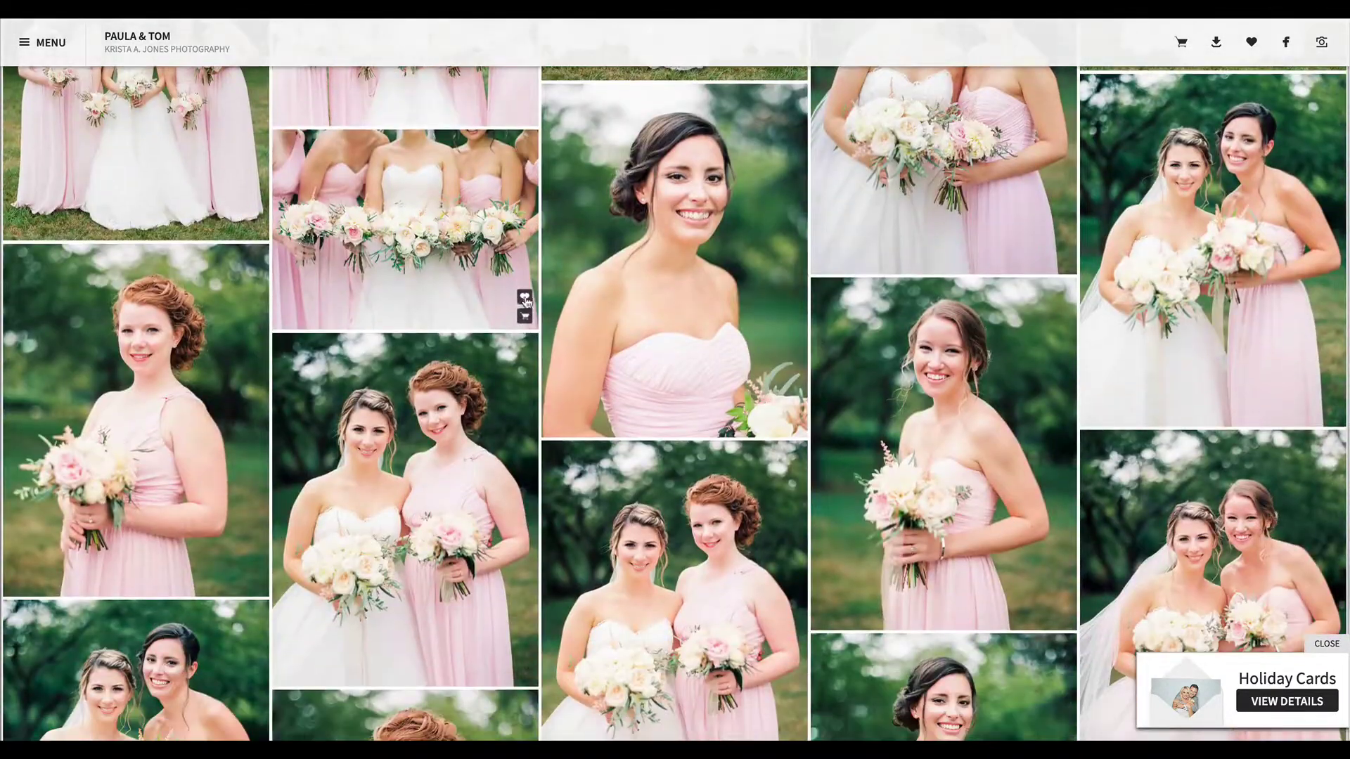
pyautogui.scroll(-20, 786, 411)
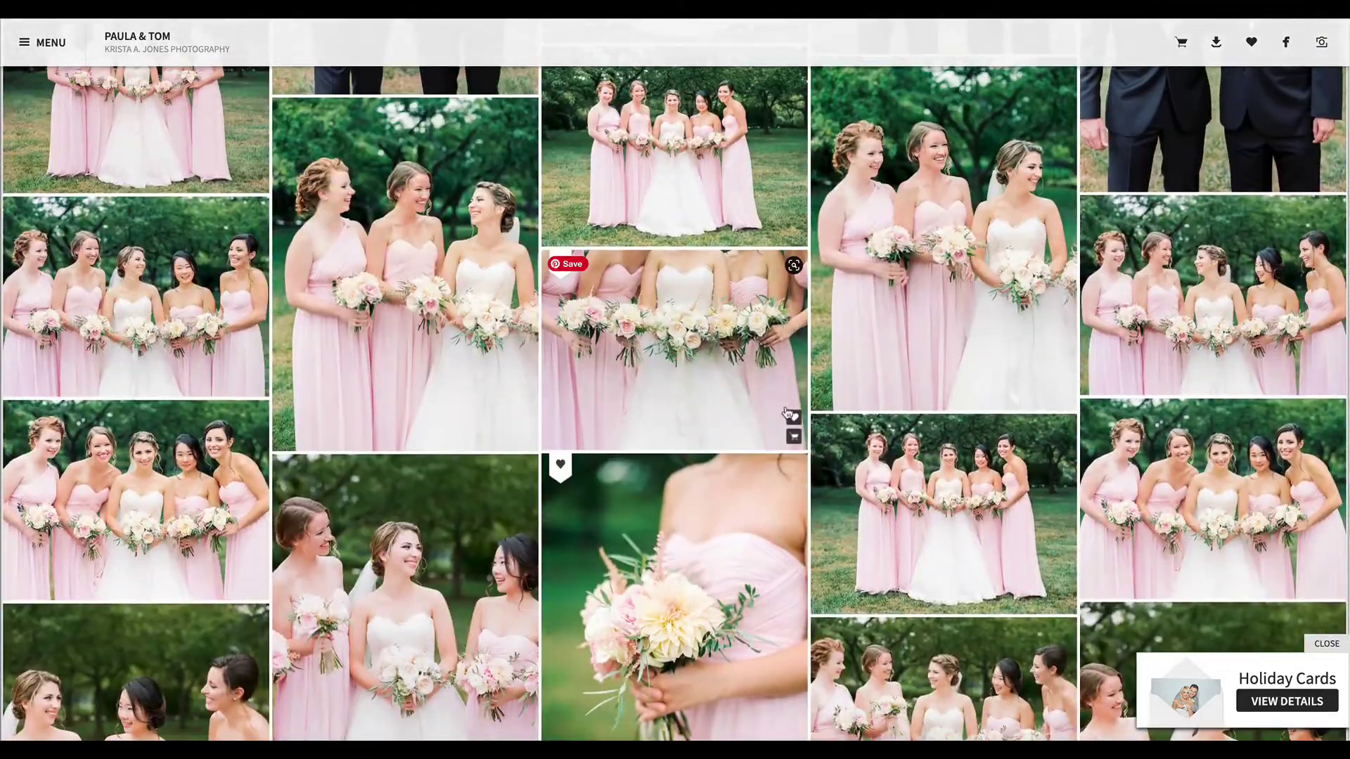
pyautogui.scroll(-20, 731, 373)
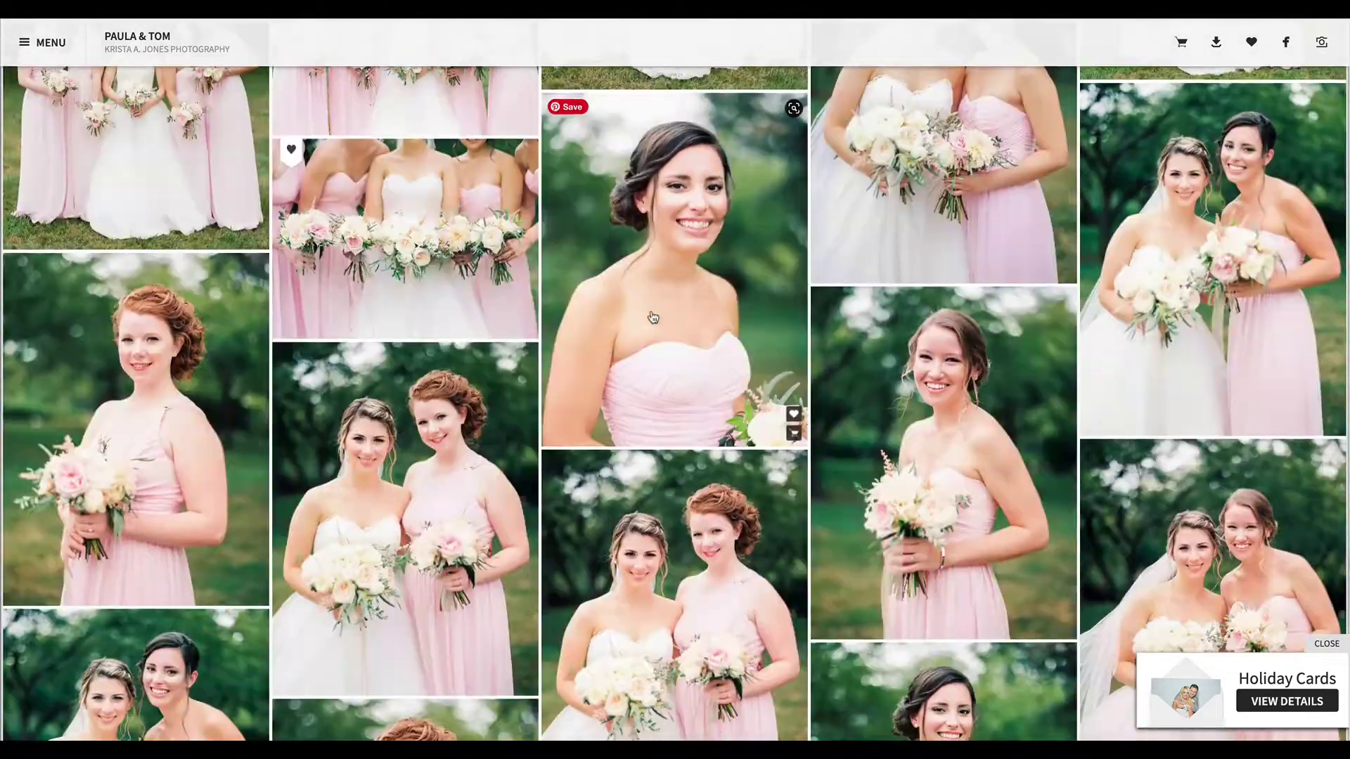
pyautogui.scroll(-20, 652, 317)
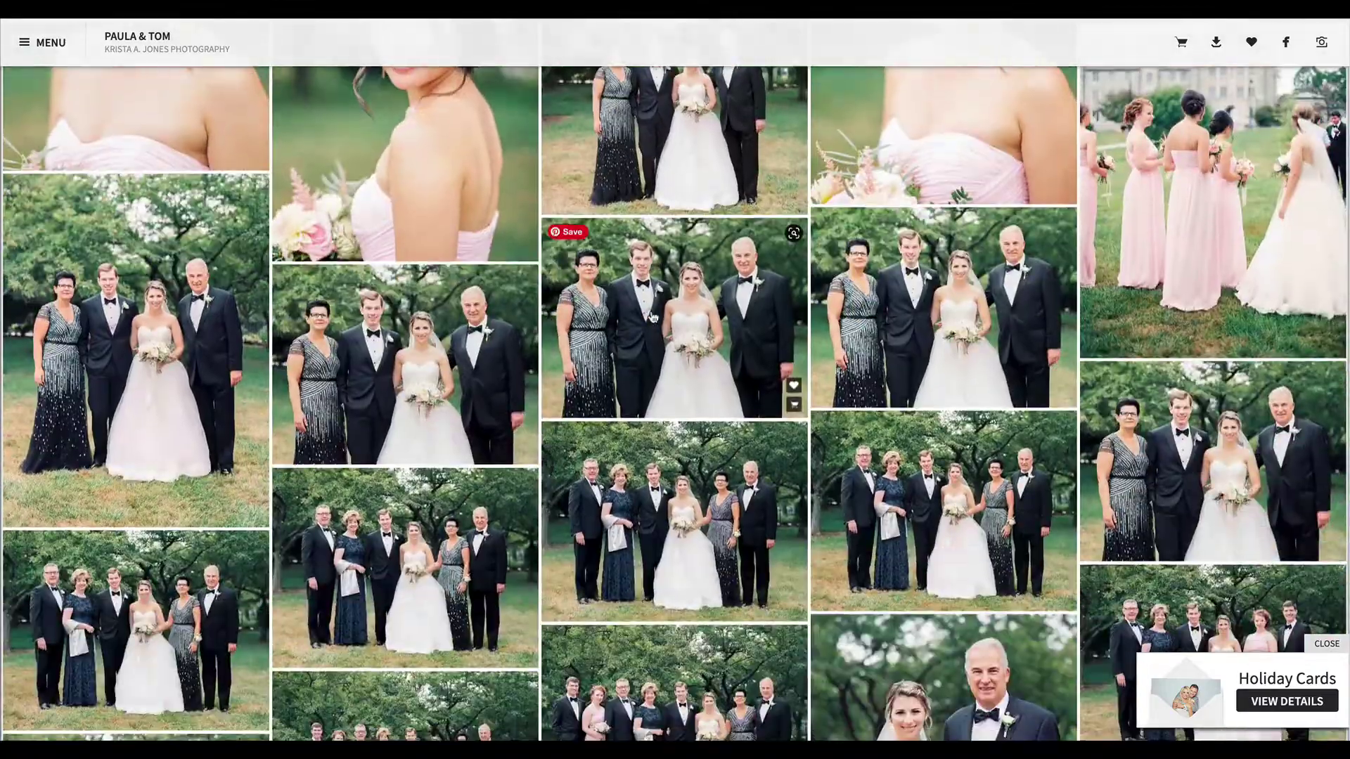
pyautogui.scroll(-10, 652, 317)
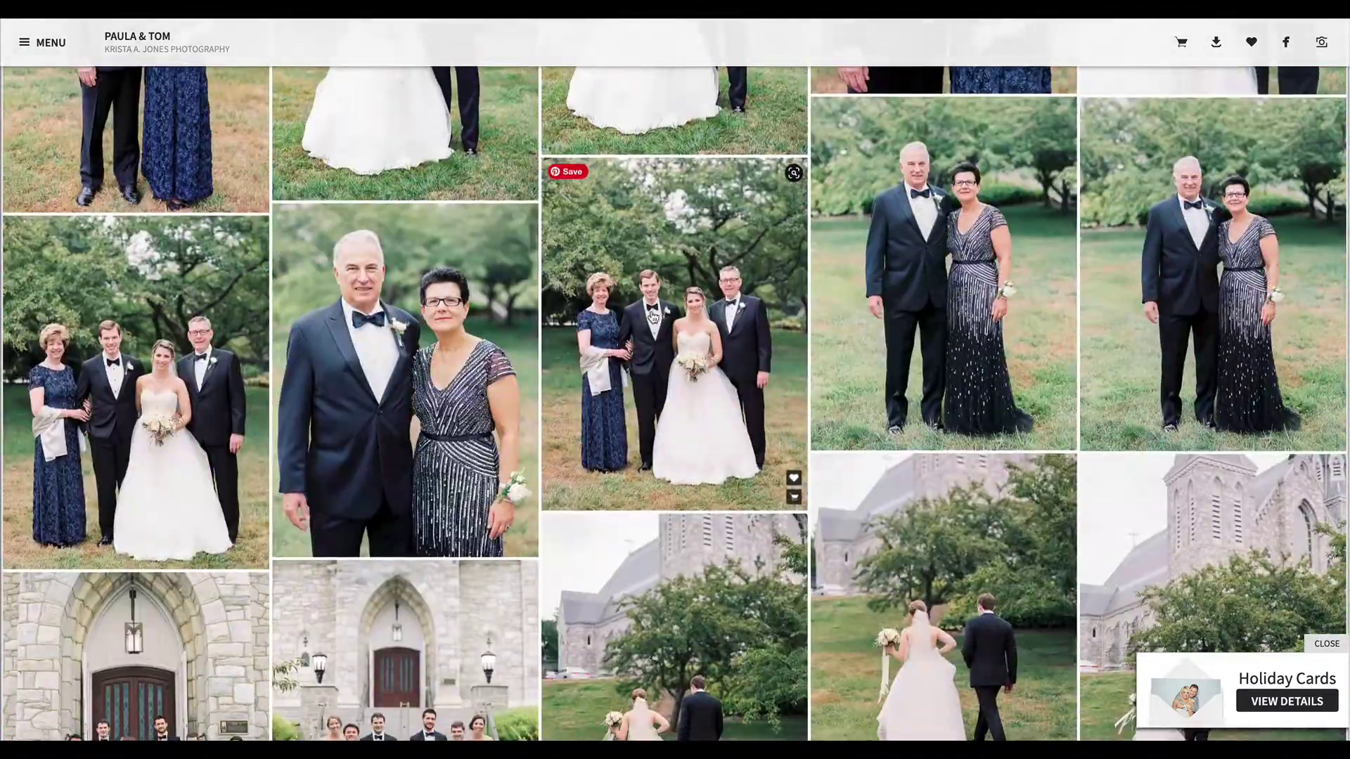
pyautogui.scroll(15, 653, 317)
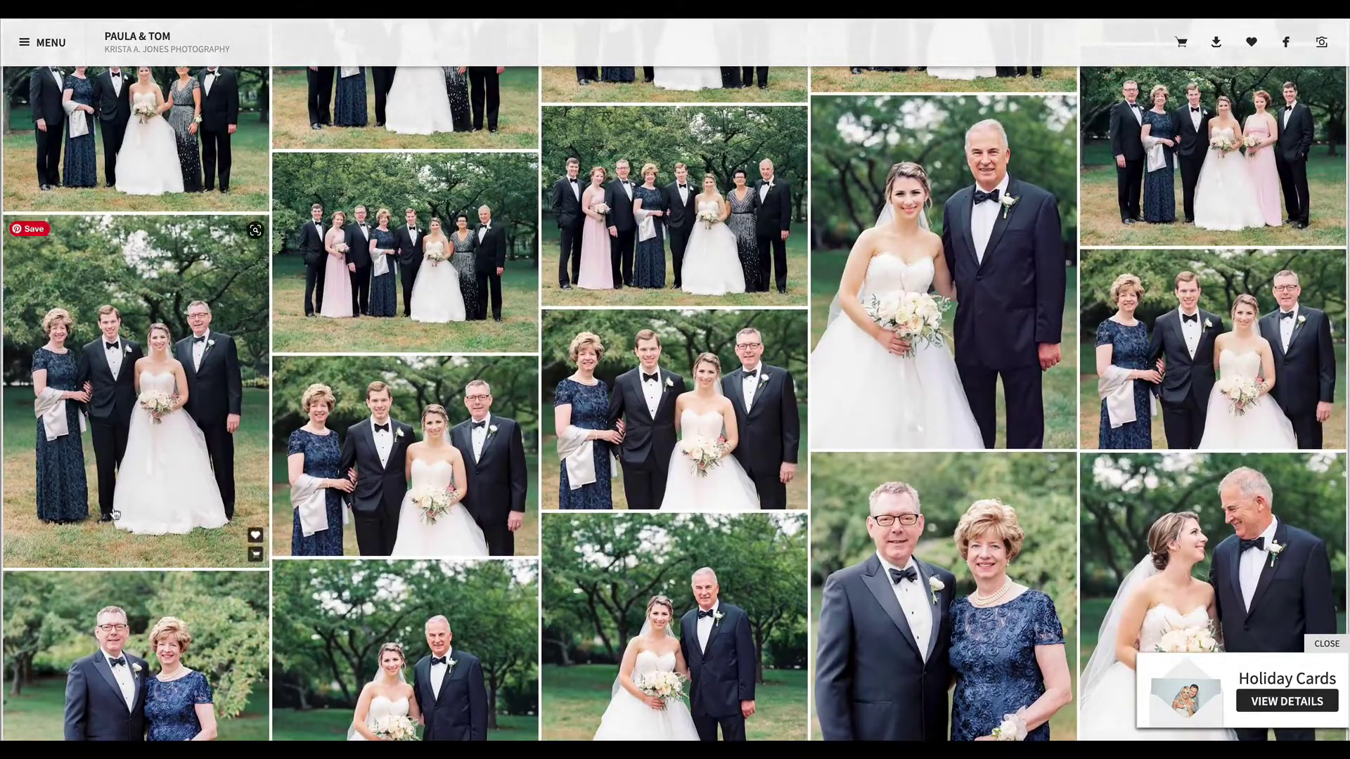
pyautogui.scroll(1, 230, 517)
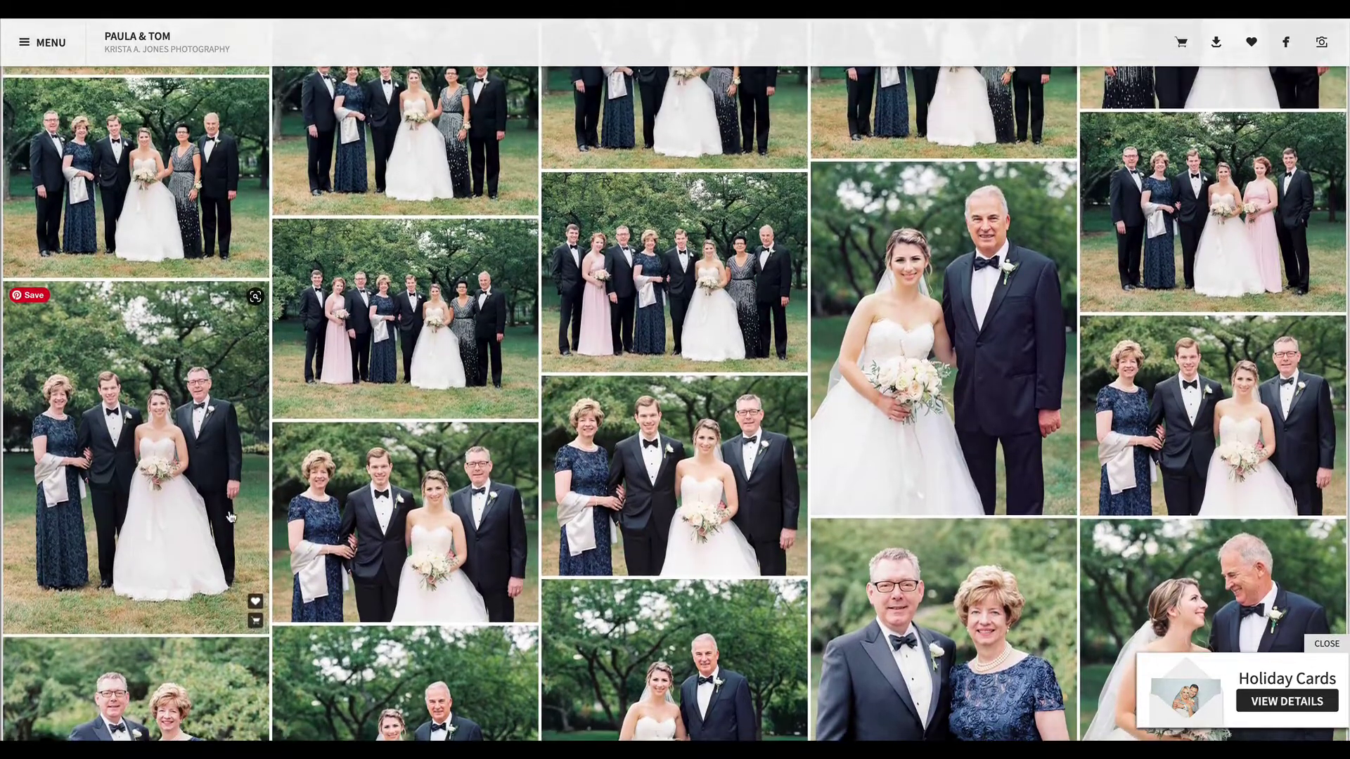
pyautogui.scroll(1, 242, 264)
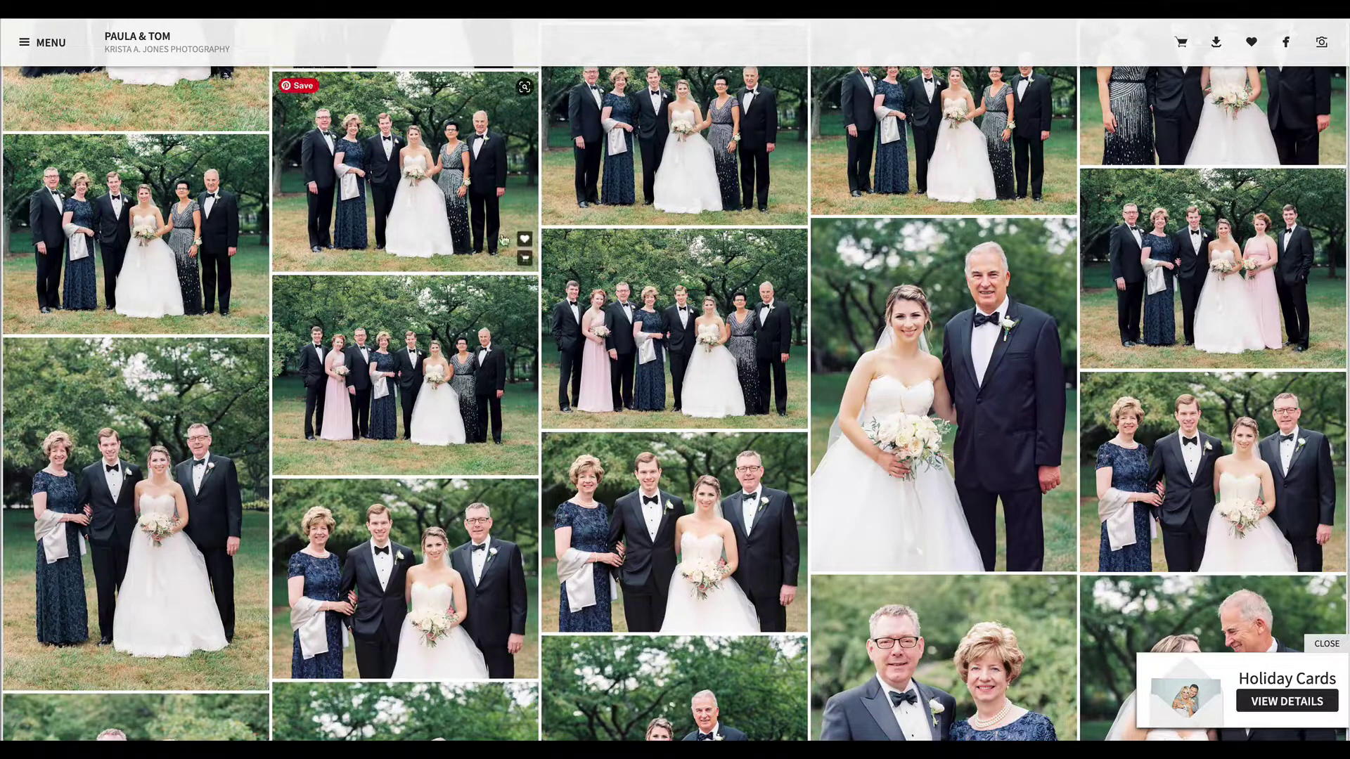
pyautogui.scroll(-15, 684, 252)
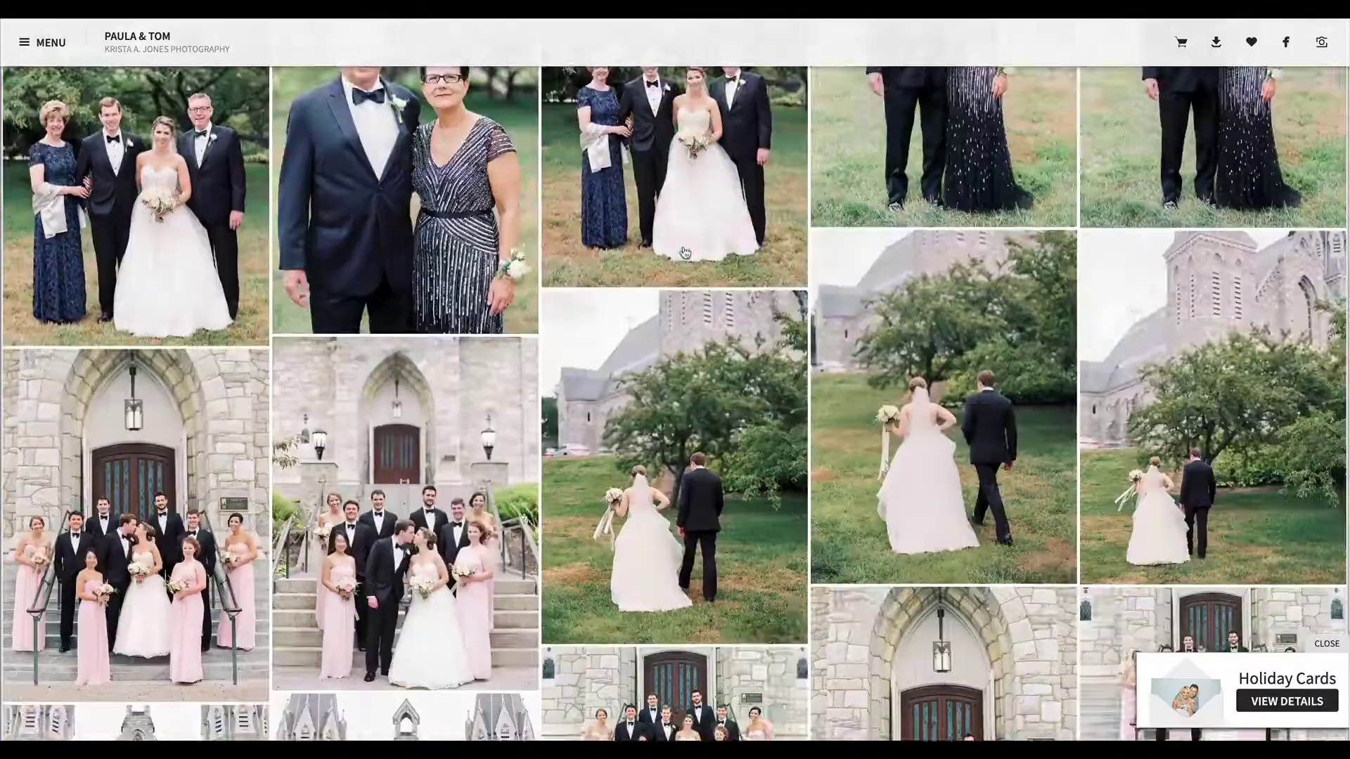
pyautogui.scroll(1, 838, 352)
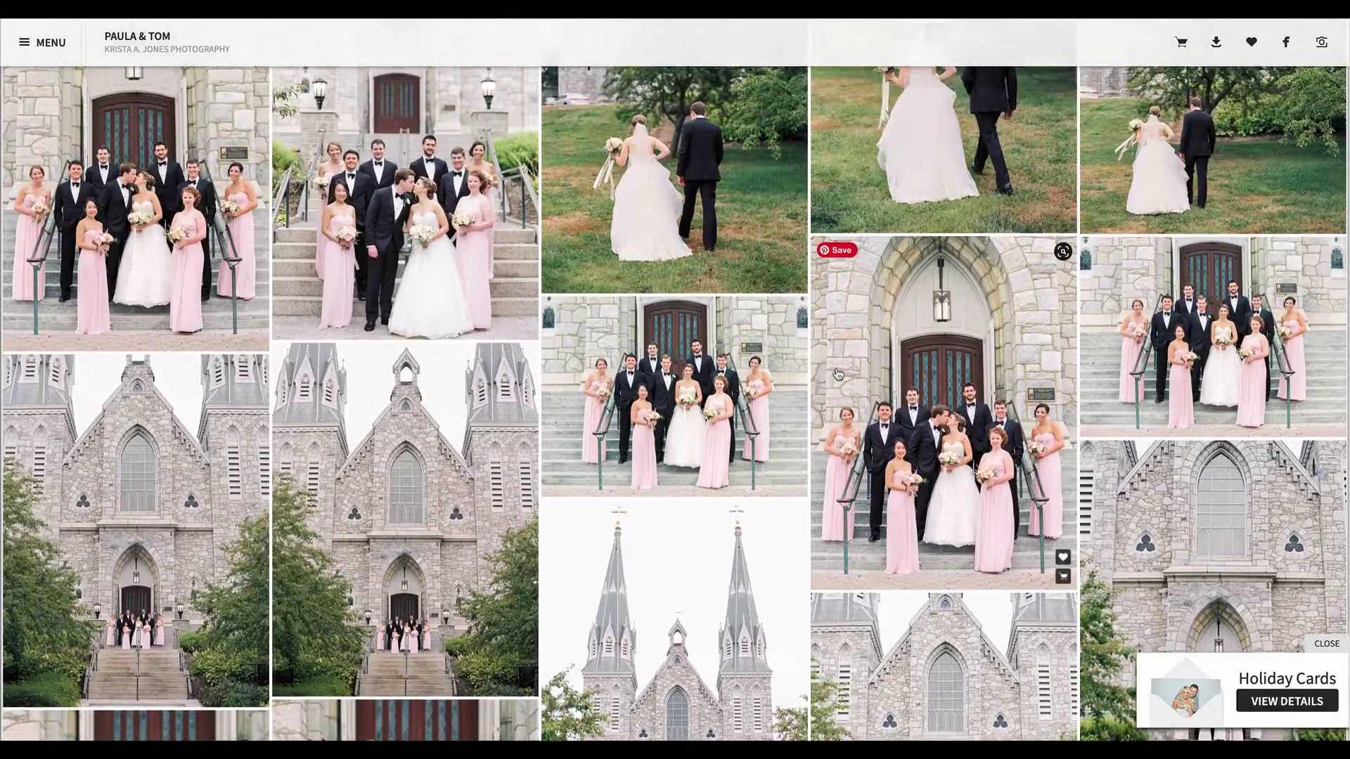
pyautogui.scroll(2, 838, 374)
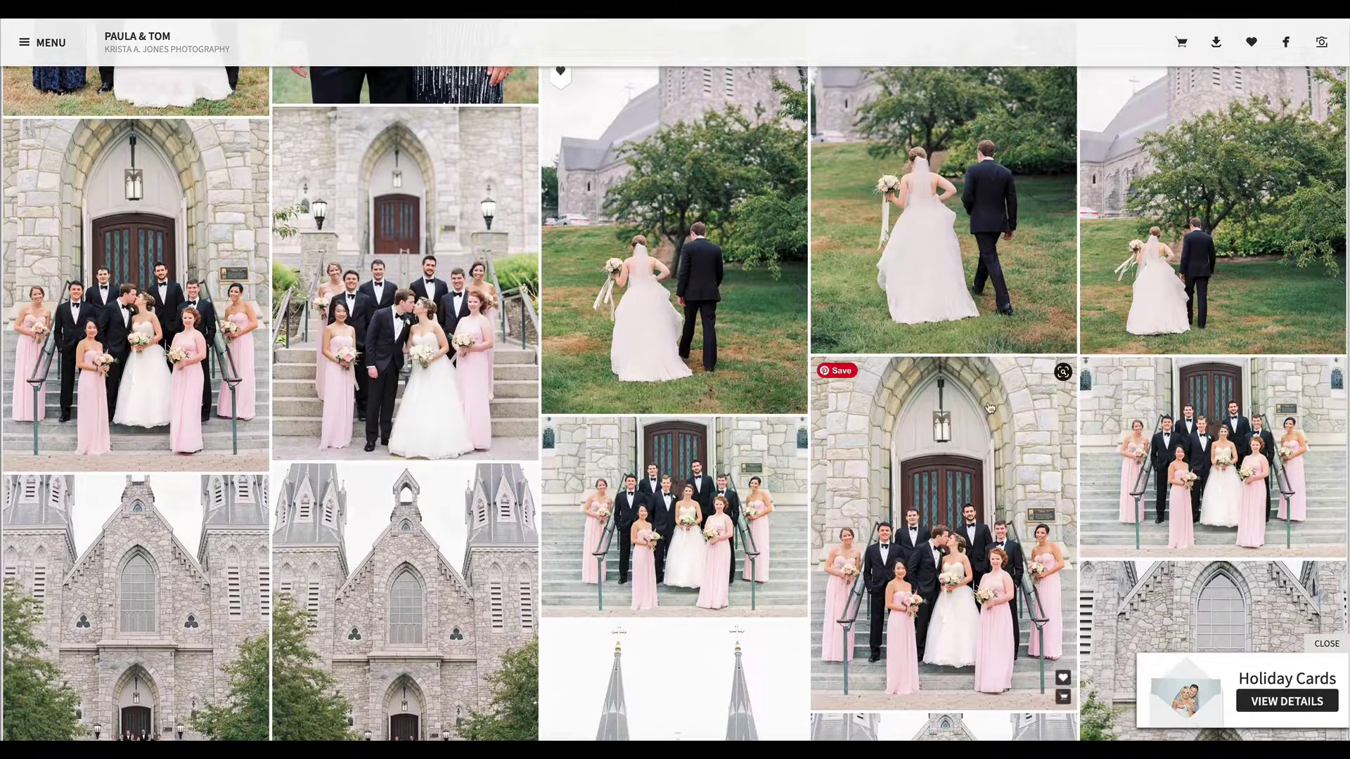
pyautogui.scroll(-3, 1064, 462)
pyautogui.scroll(-6, 1065, 461)
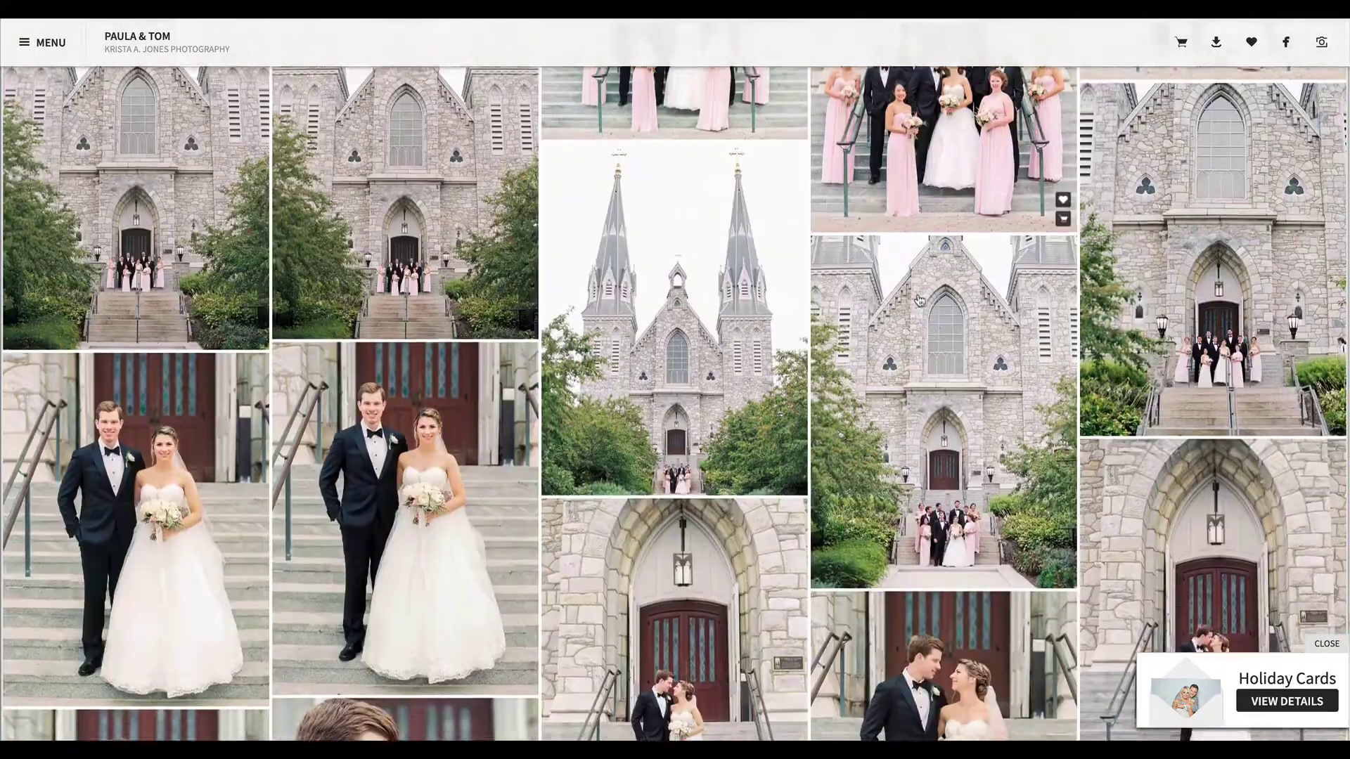
pyautogui.scroll(-5, 918, 301)
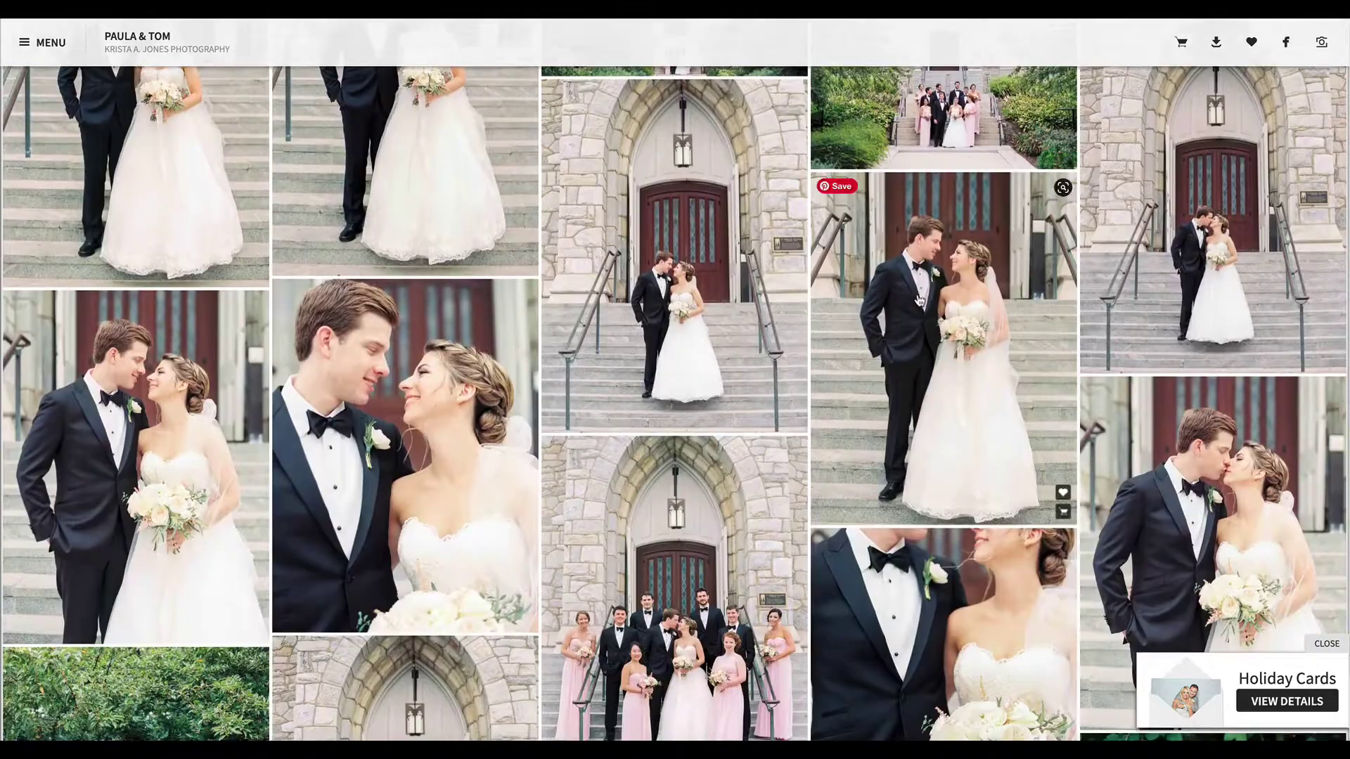
pyautogui.scroll(-6, 793, 406)
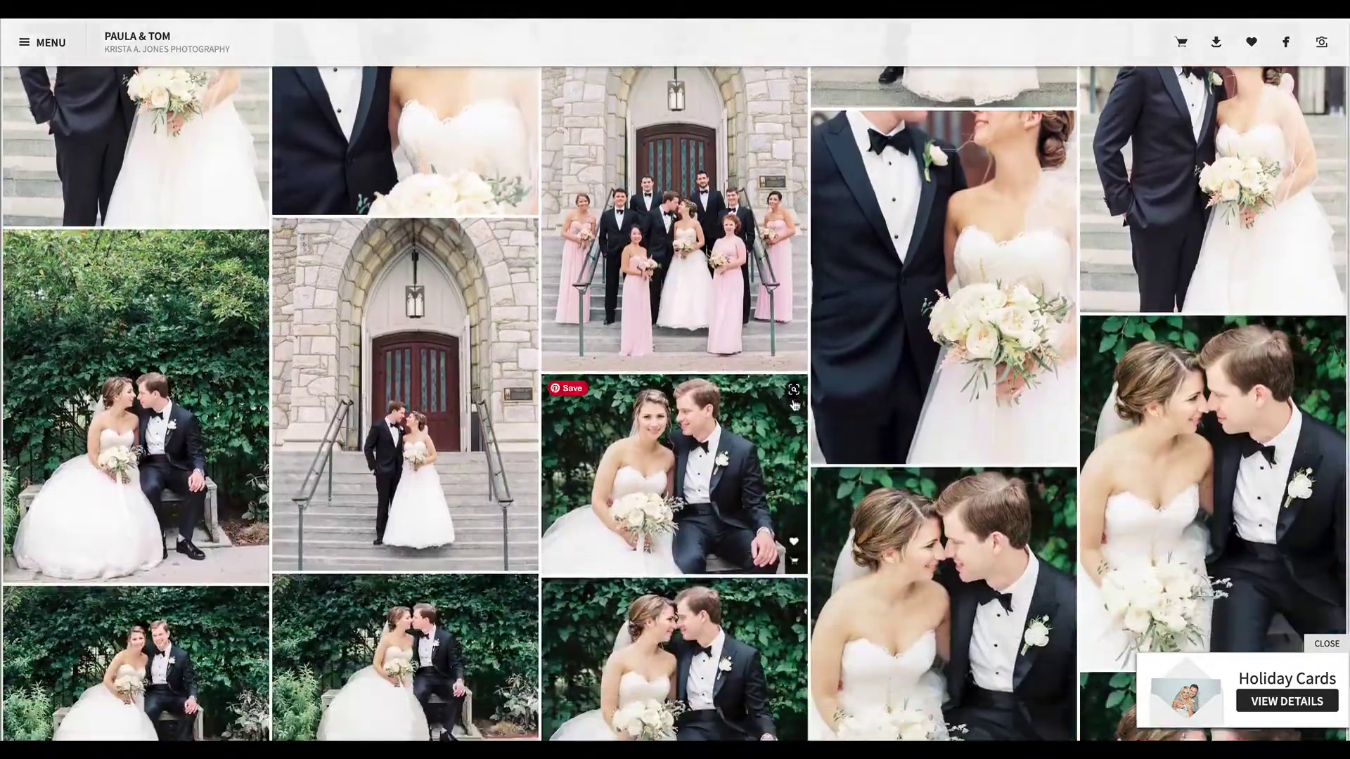
pyautogui.scroll(-1, 668, 317)
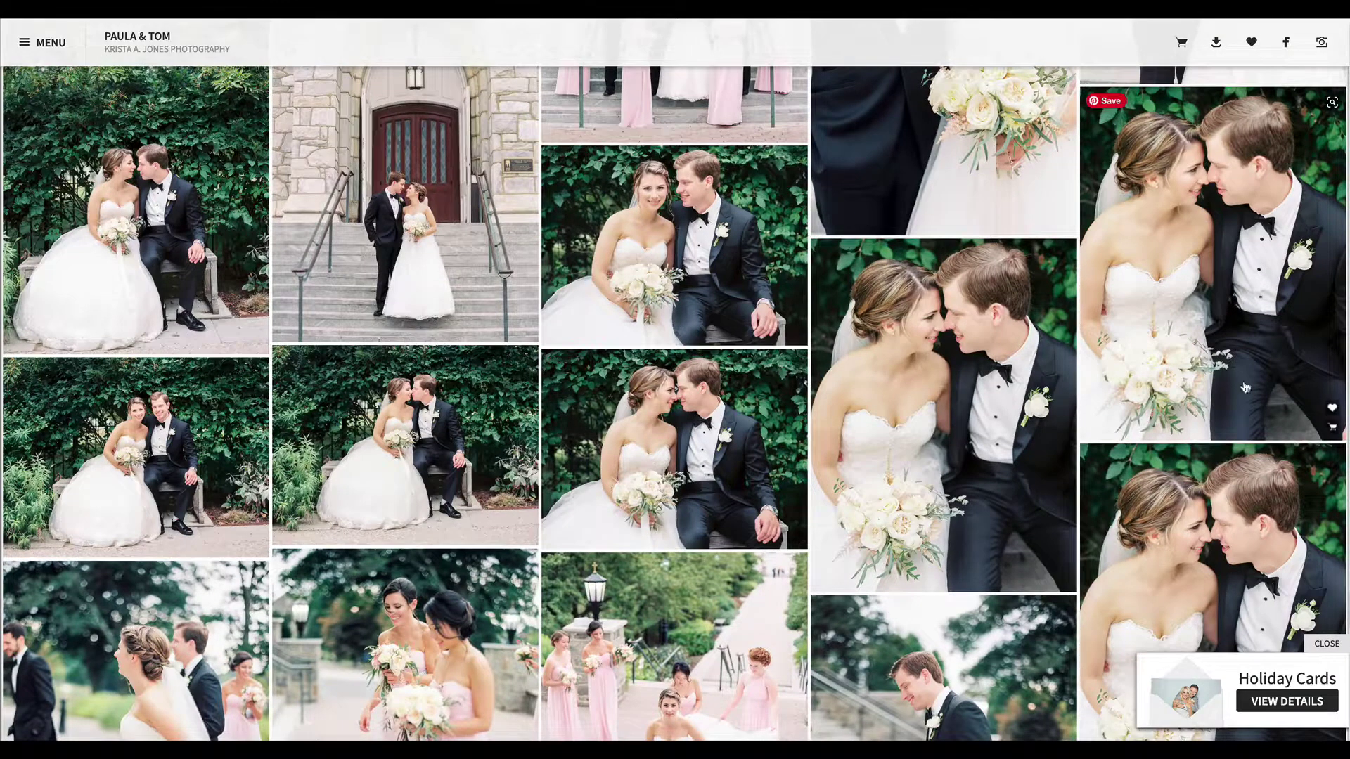
pyautogui.scroll(-1, 942, 415)
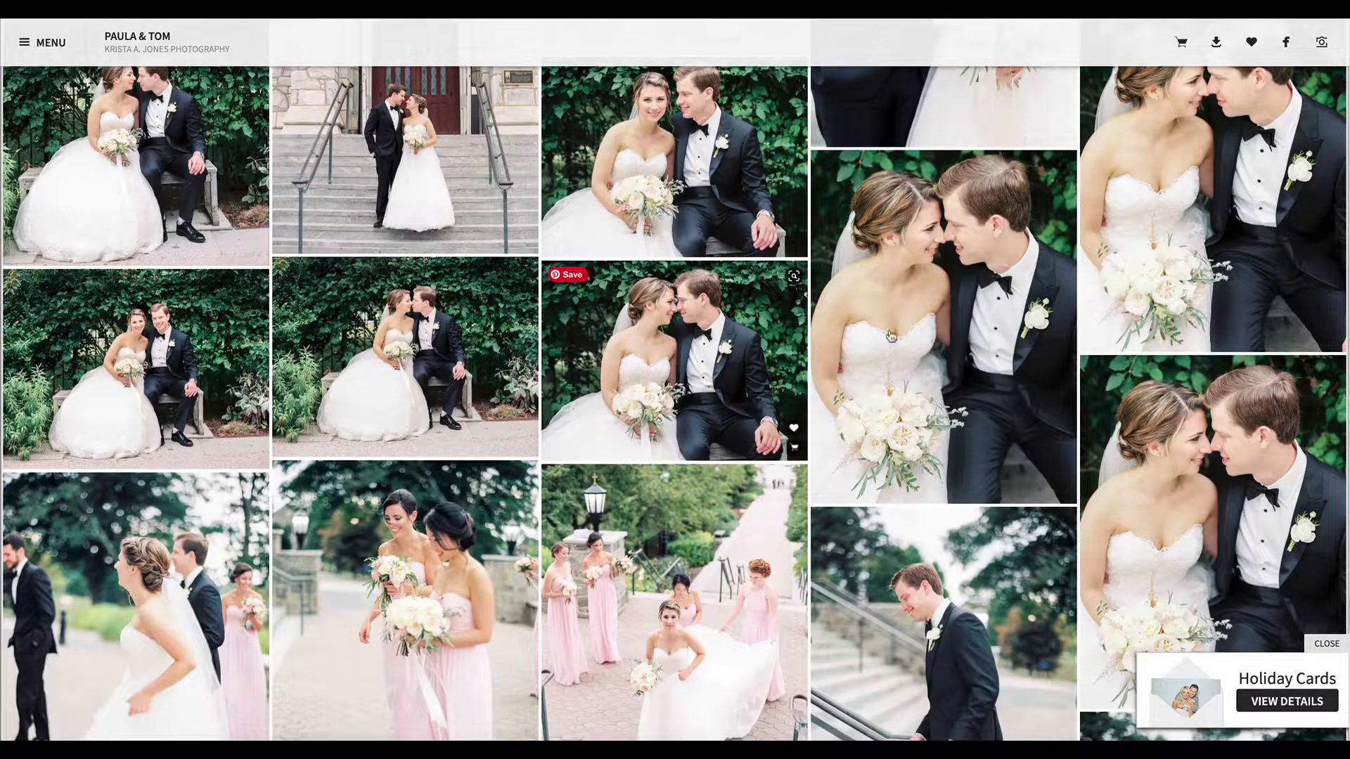
pyautogui.scroll(-1, 1061, 394)
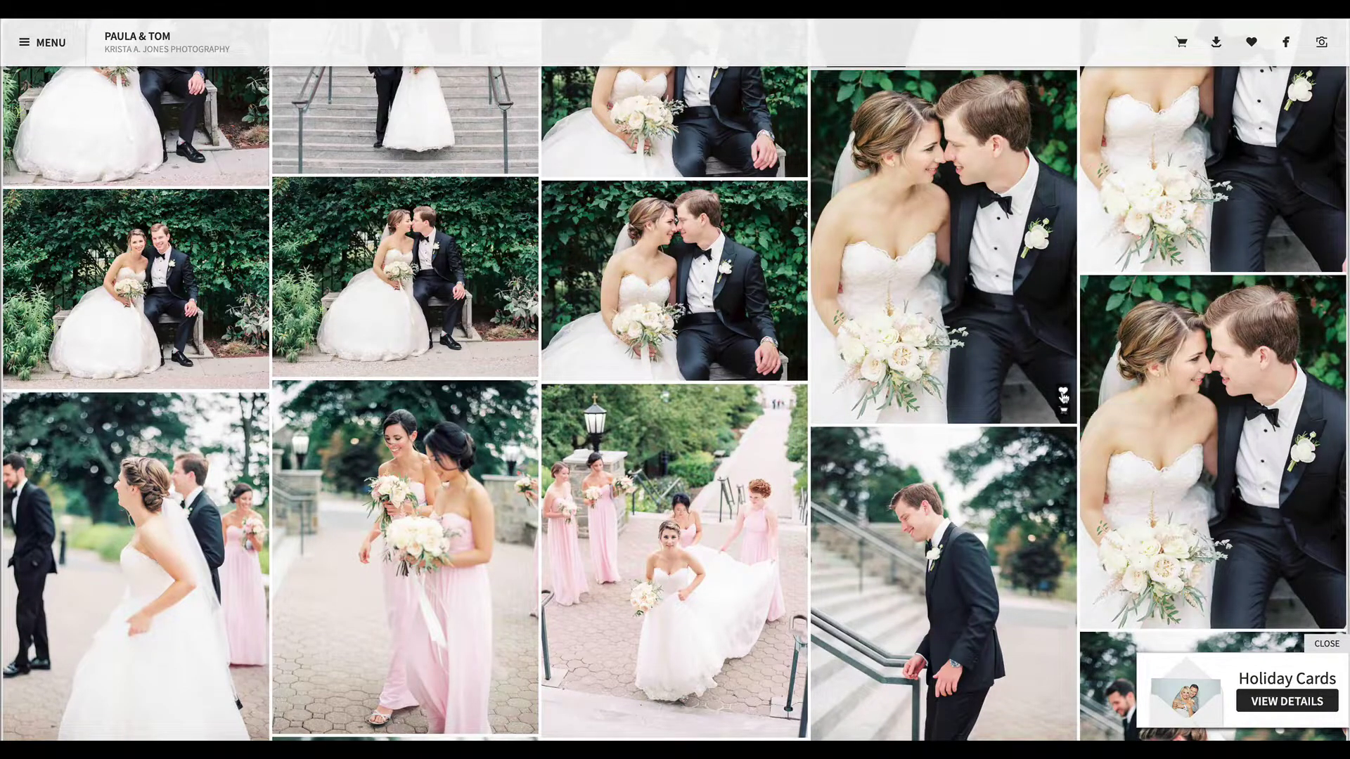
pyautogui.scroll(-4, 687, 360)
pyautogui.moveTo(511, 296)
pyautogui.scroll(-6, 524, 295)
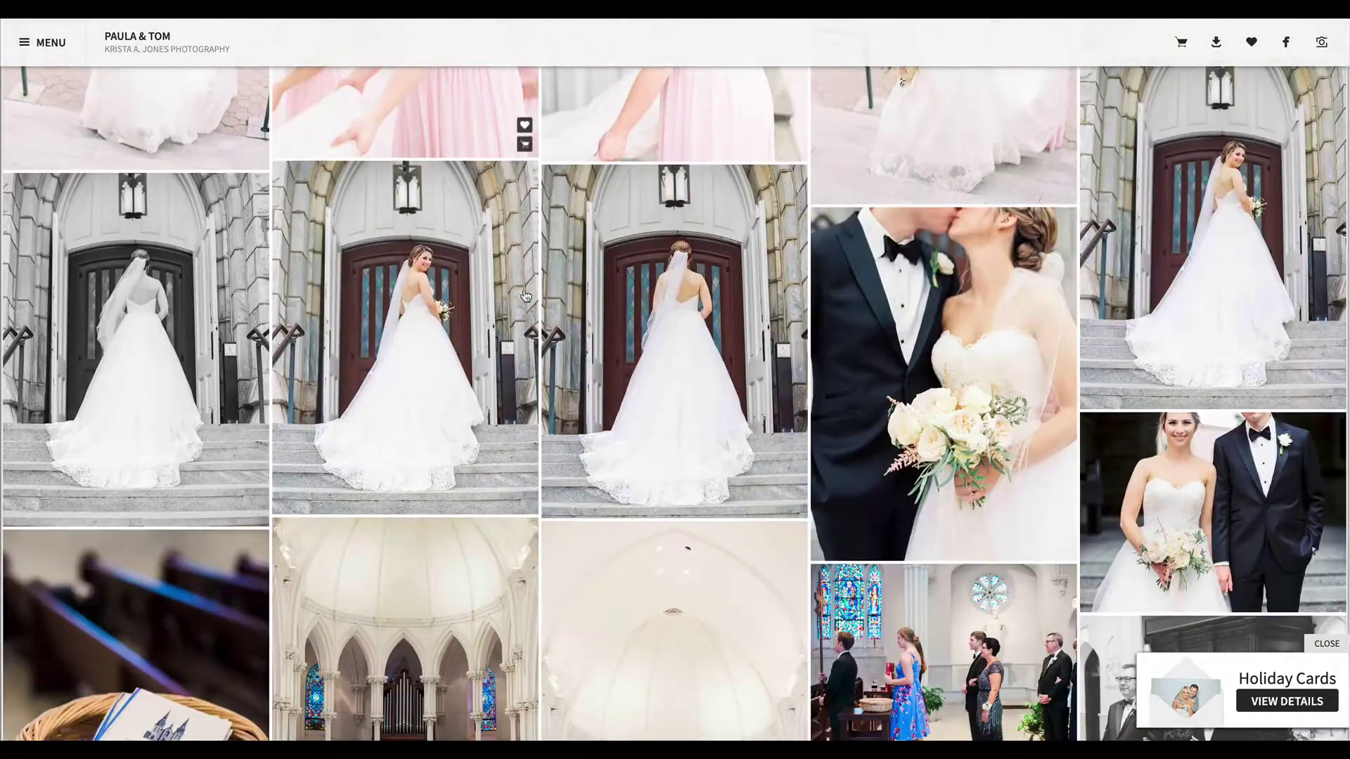
pyautogui.scroll(-3, 1062, 319)
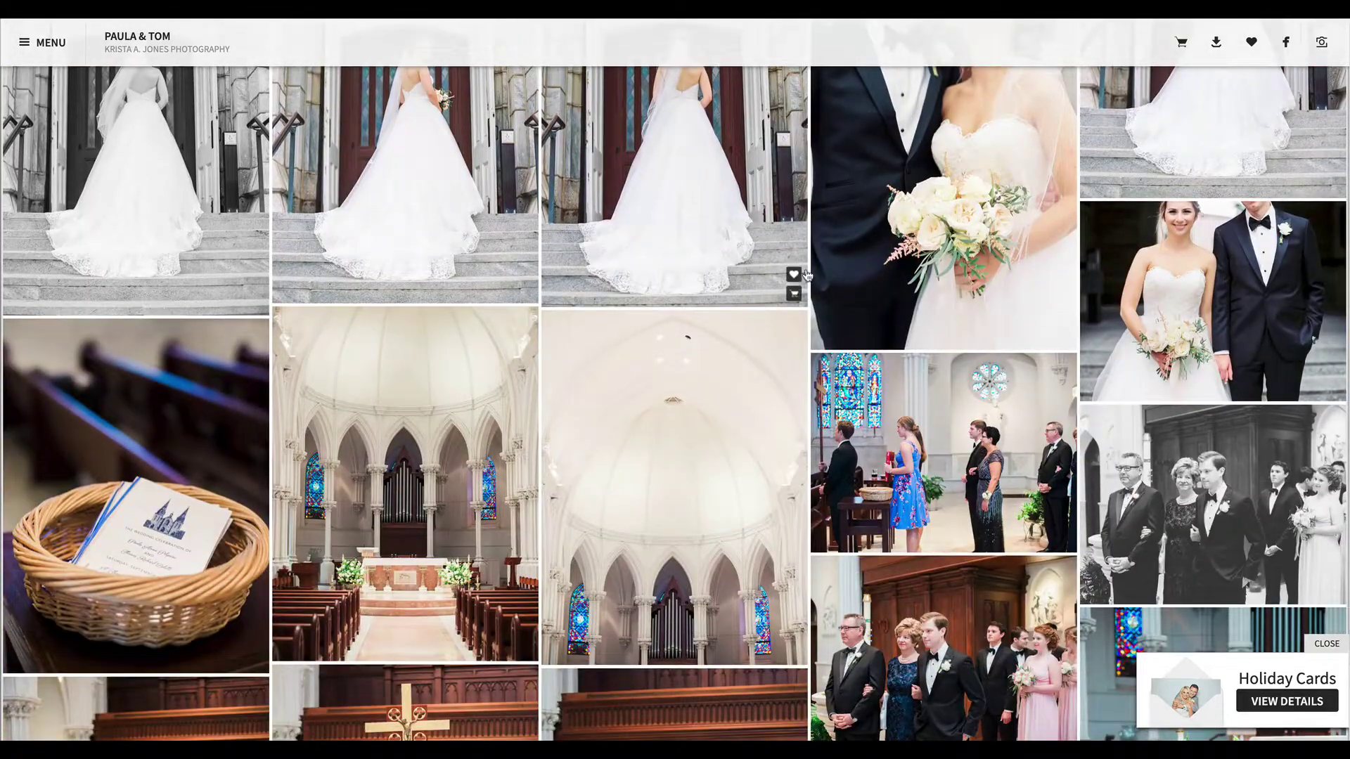
pyautogui.scroll(-2, 807, 275)
pyautogui.scroll(-7, 807, 275)
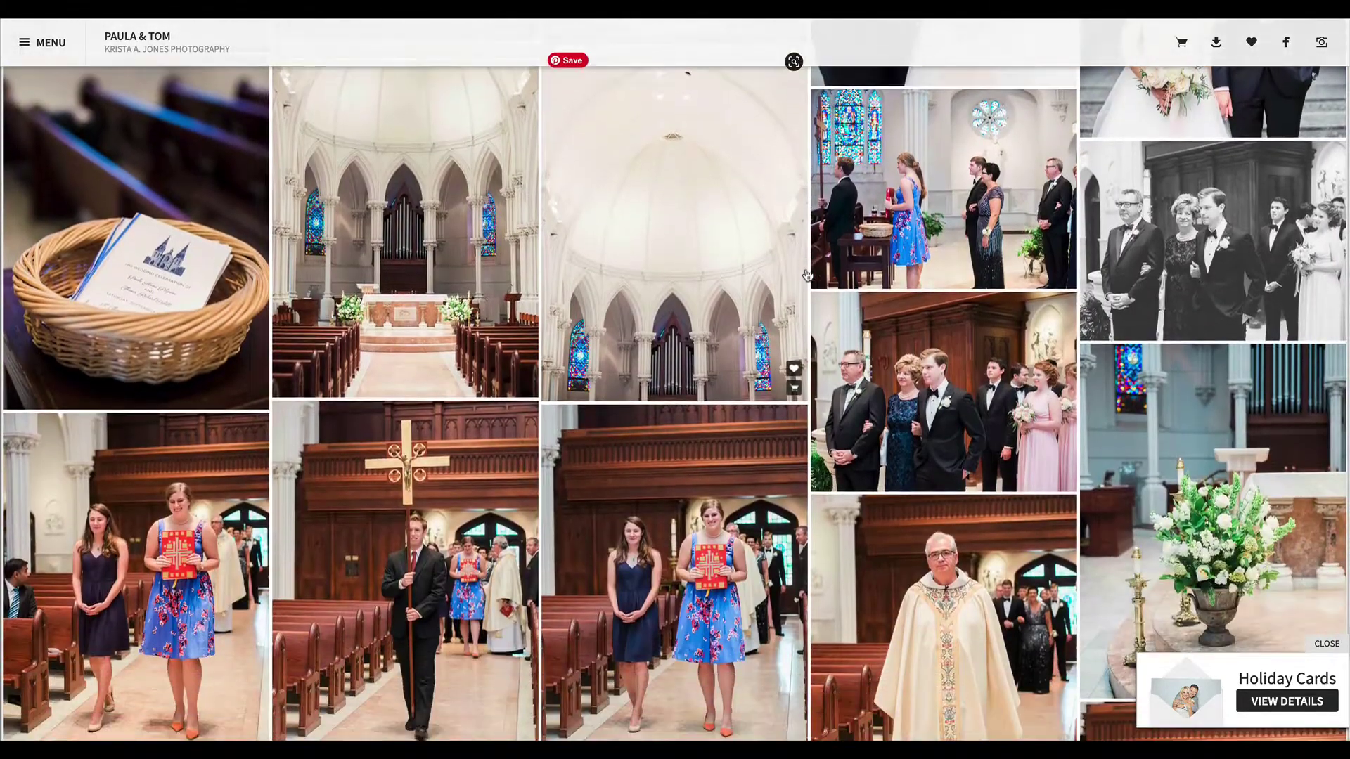
pyautogui.scroll(-15, 807, 275)
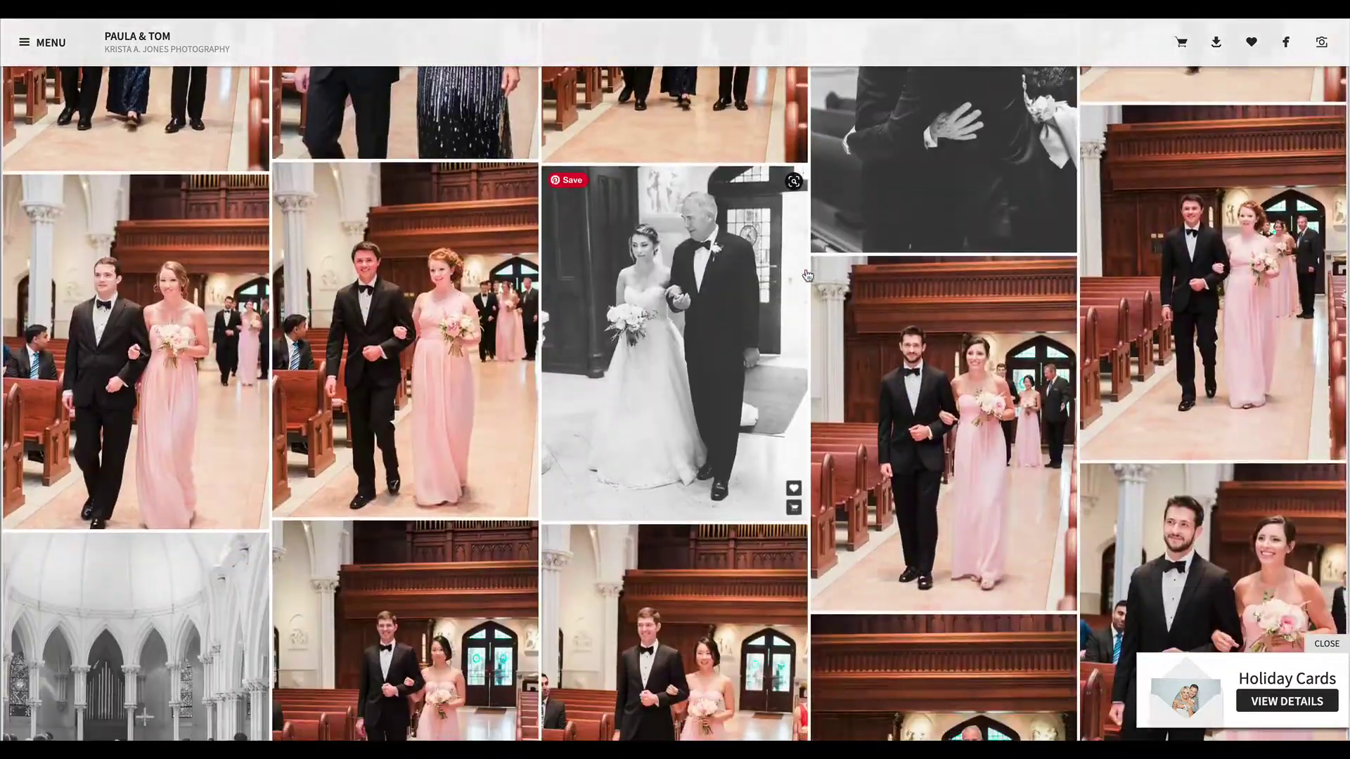
pyautogui.scroll(-2, 807, 275)
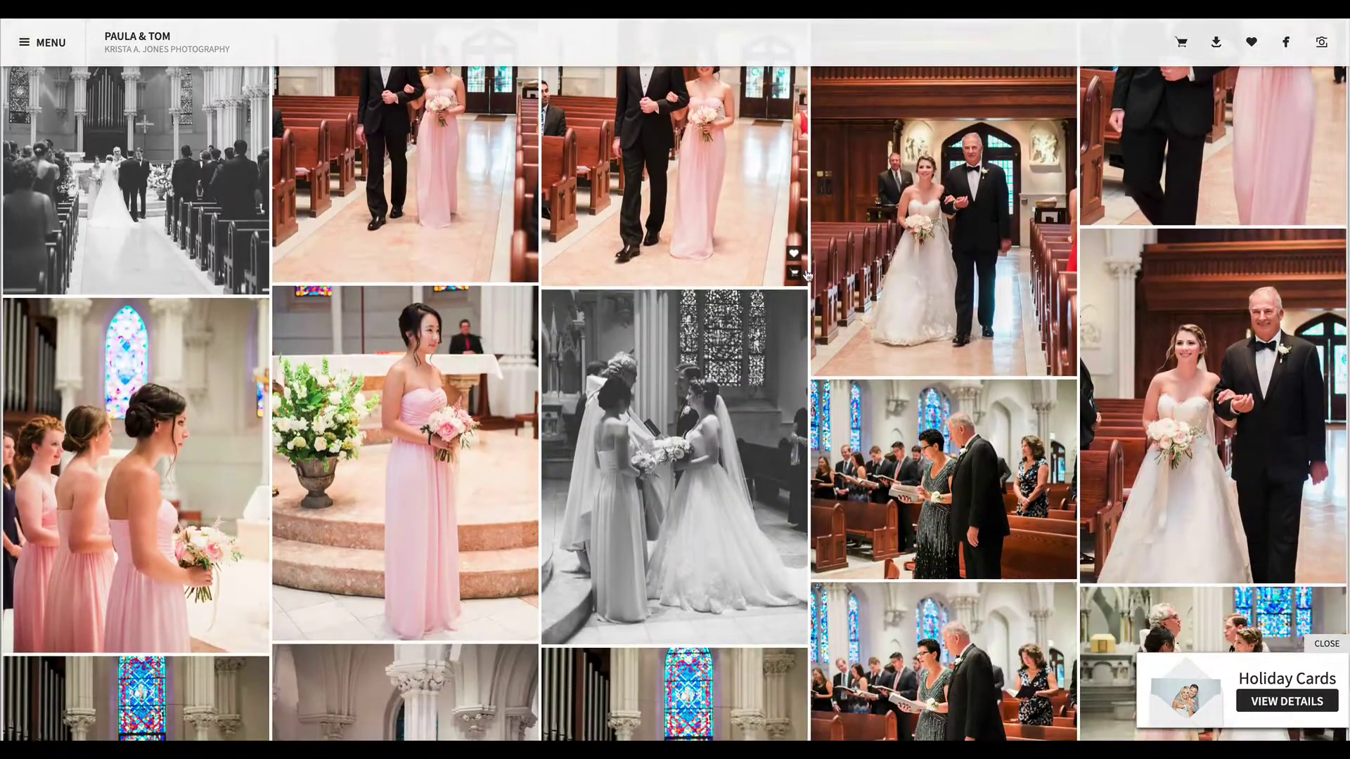
pyautogui.scroll(-3, 294, 271)
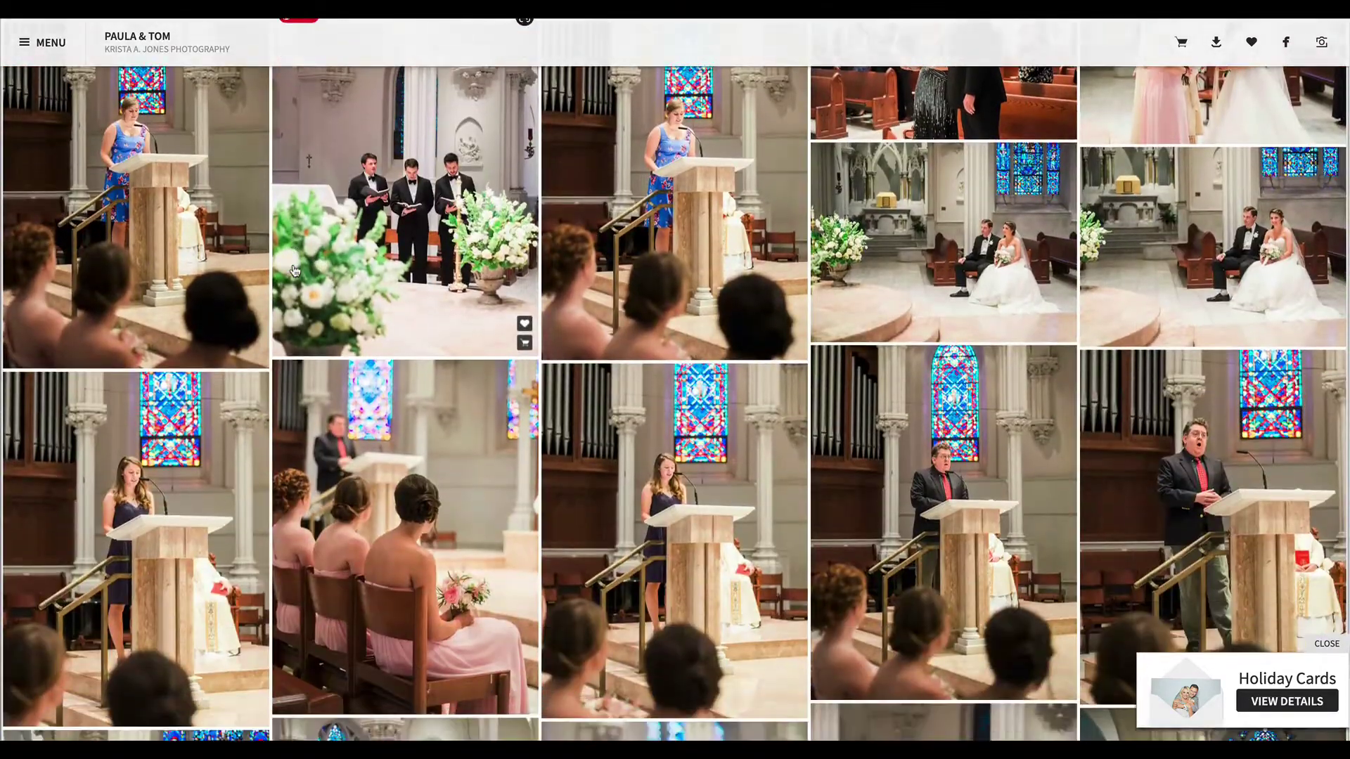
pyautogui.scroll(-3, 295, 271)
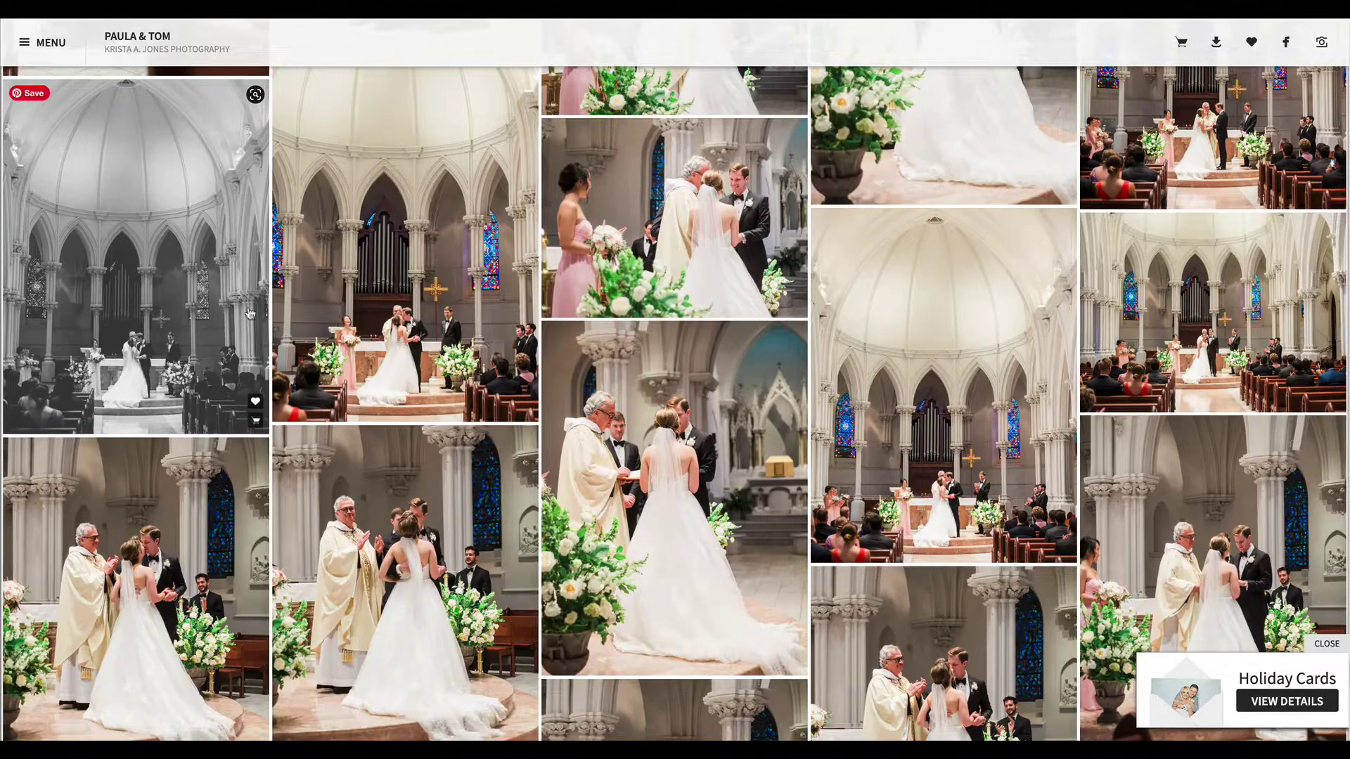
pyautogui.scroll(-4, 249, 313)
pyautogui.scroll(-5, 250, 313)
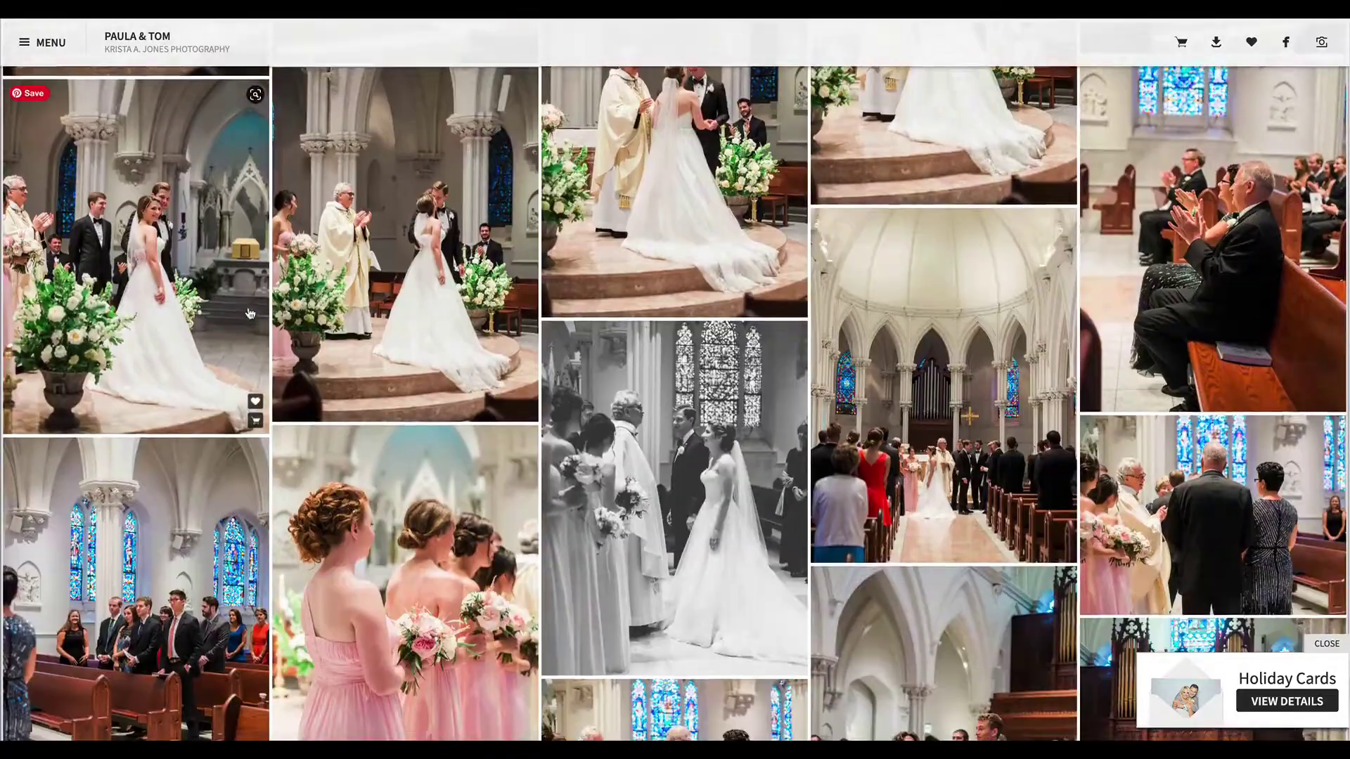
pyautogui.scroll(-2, 556, 391)
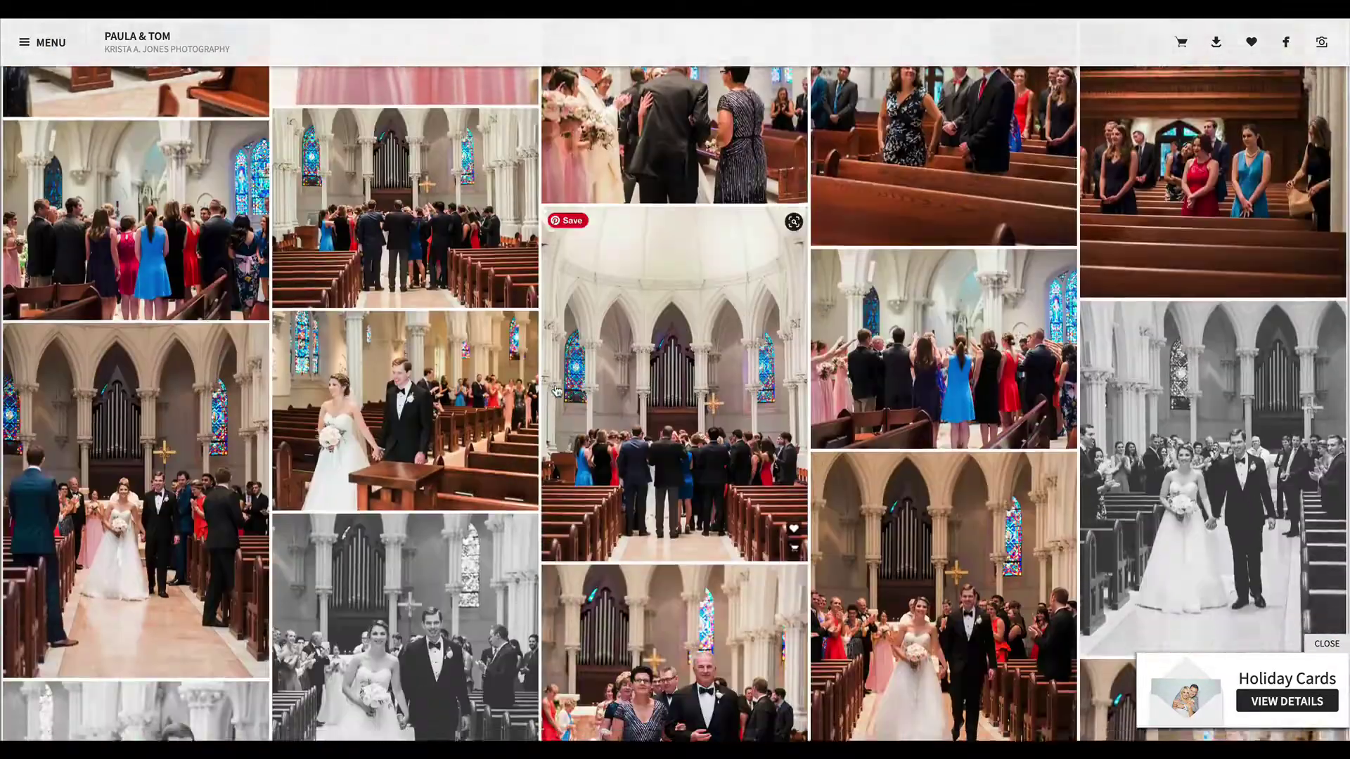
pyautogui.scroll(-1, 556, 391)
pyautogui.scroll(-2, 431, 480)
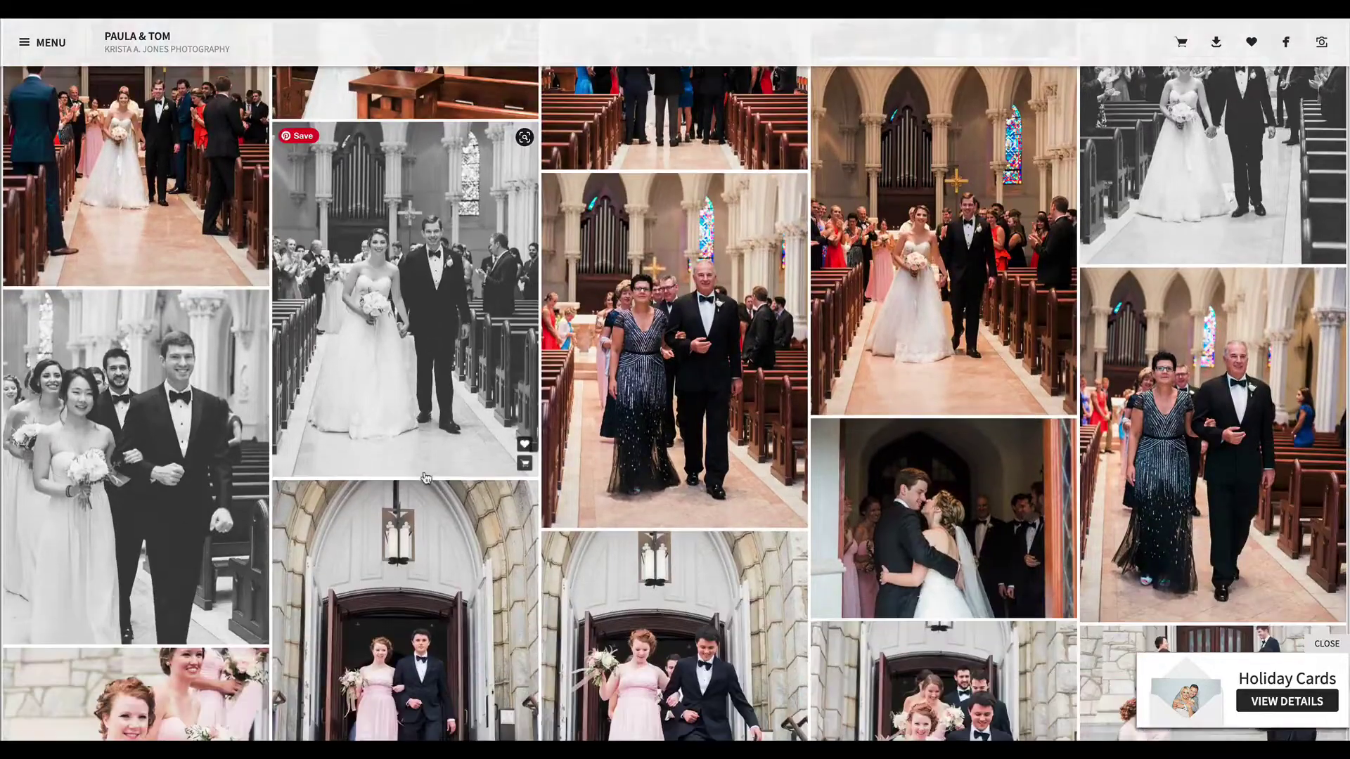
pyautogui.scroll(-10, 657, 320)
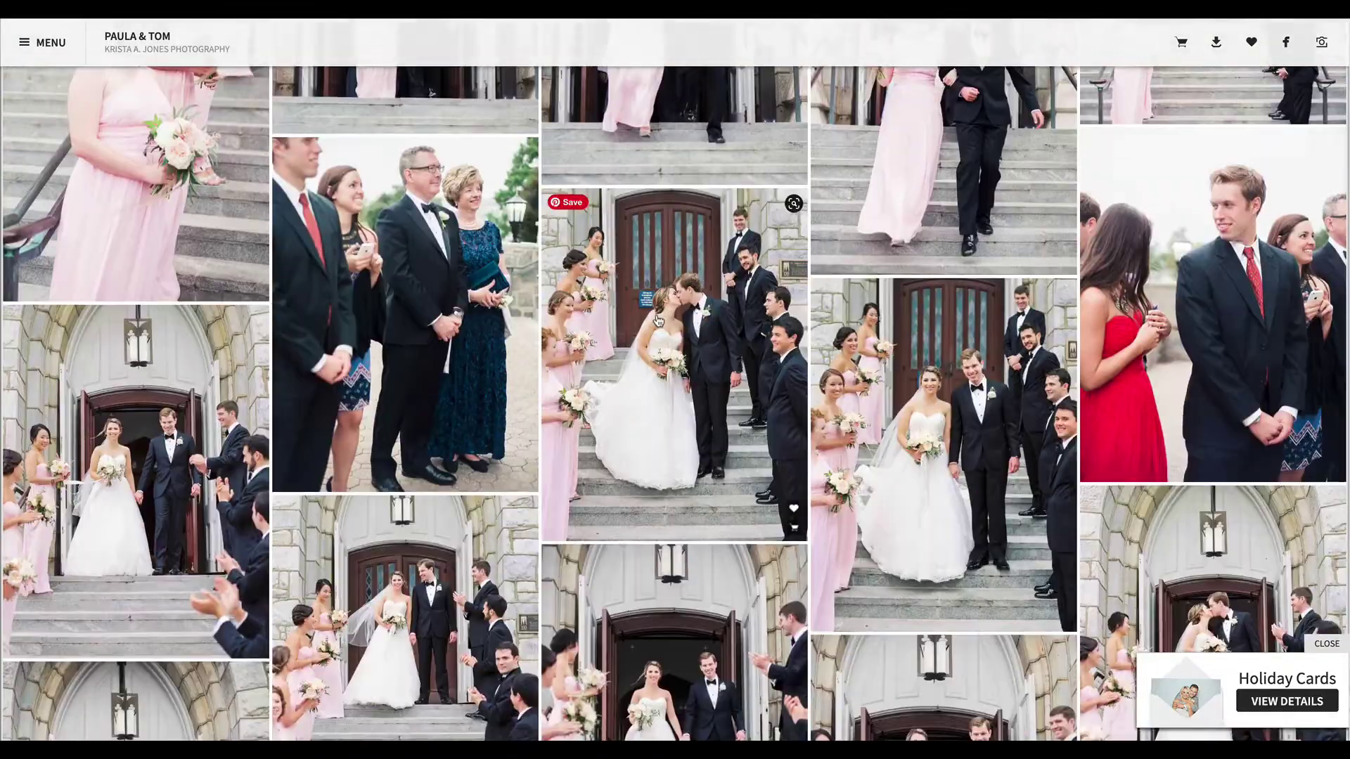
# Step: Scroll past the garden and bridge couple portraits to the reception table settings and ring detail
pyautogui.scroll(-9, 847, 343)
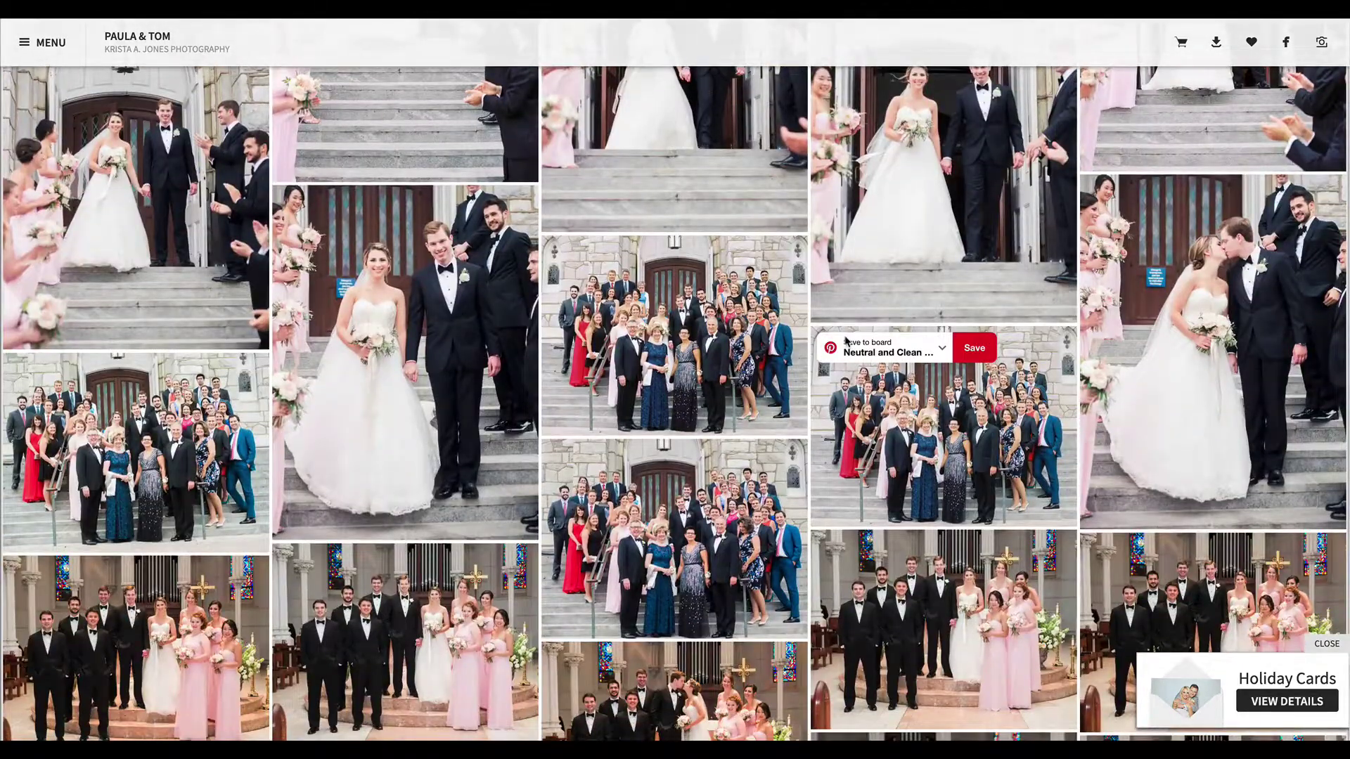
pyautogui.scroll(-5, 637, 582)
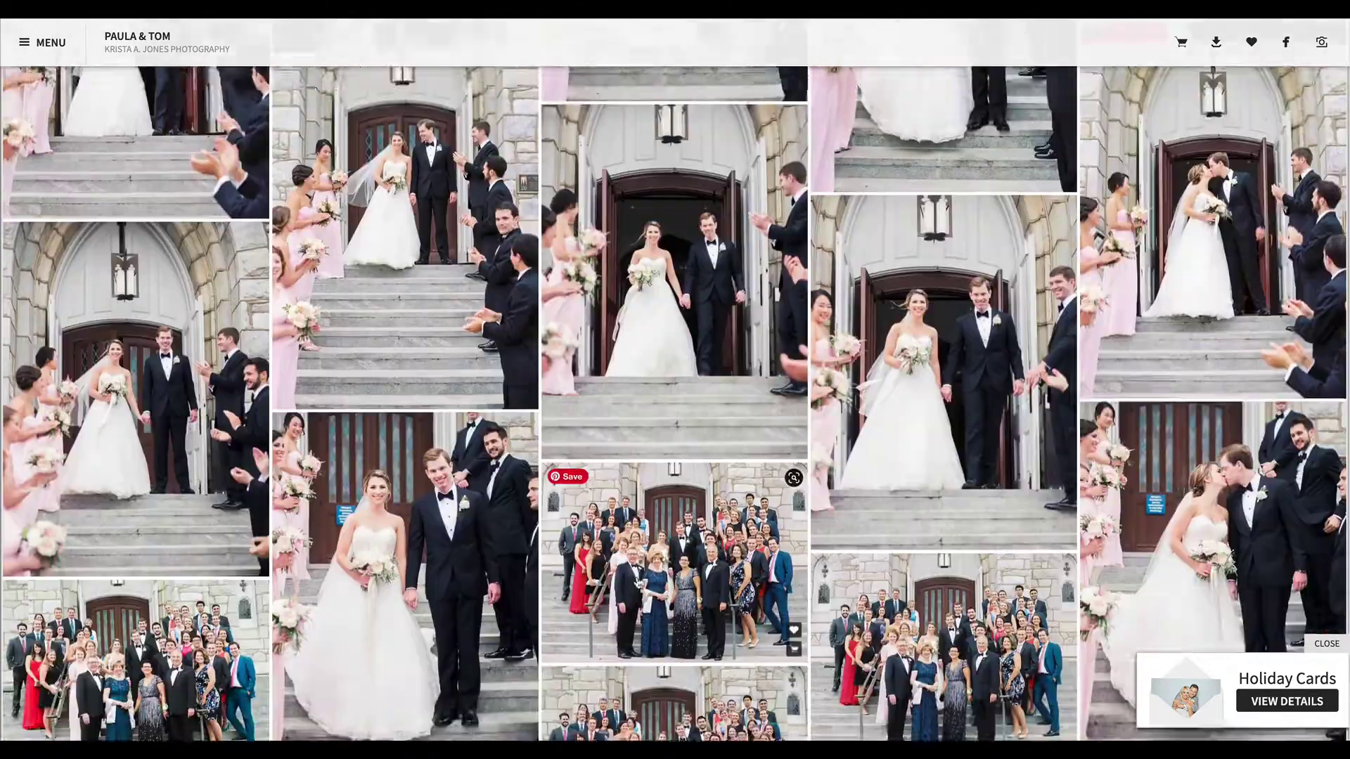
pyautogui.scroll(-5, 737, 350)
pyautogui.scroll(-2, 737, 349)
pyautogui.scroll(-5, 634, 274)
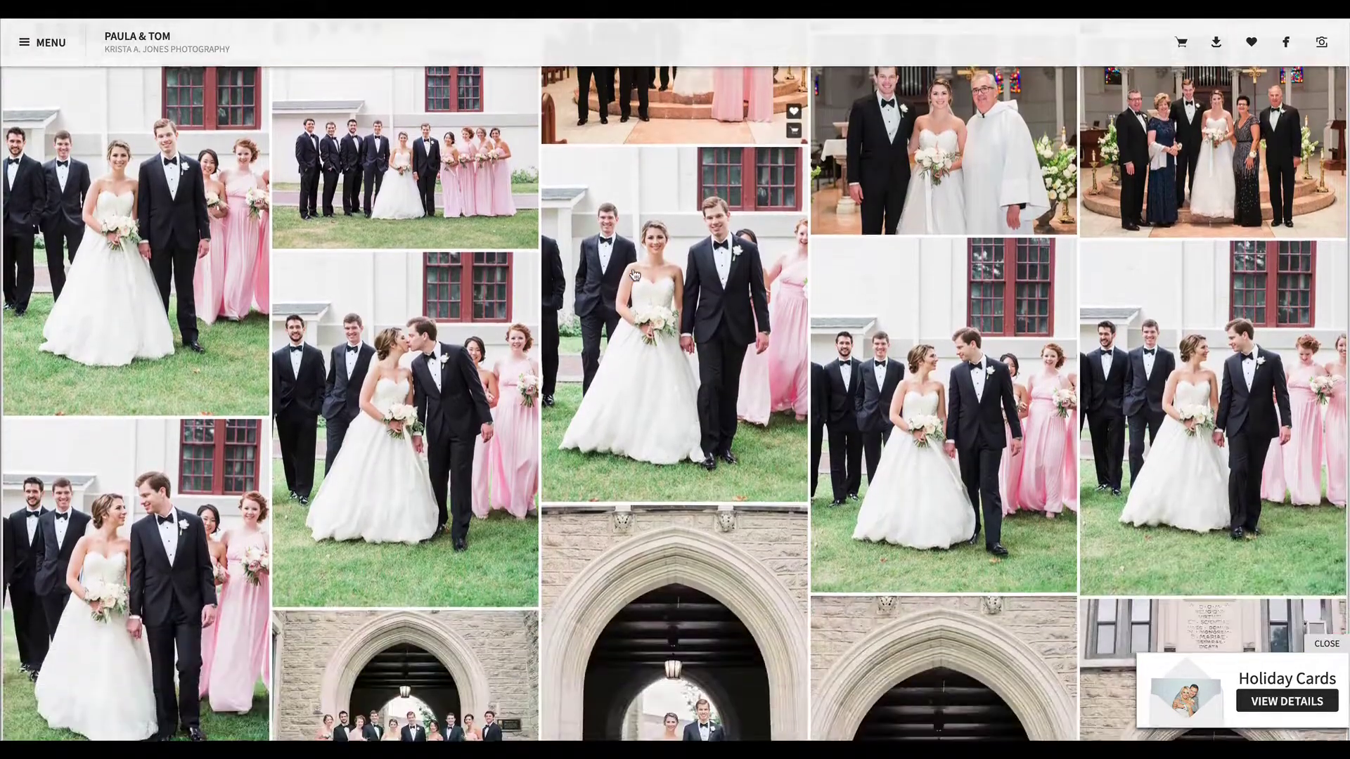
pyautogui.scroll(-3, 755, 328)
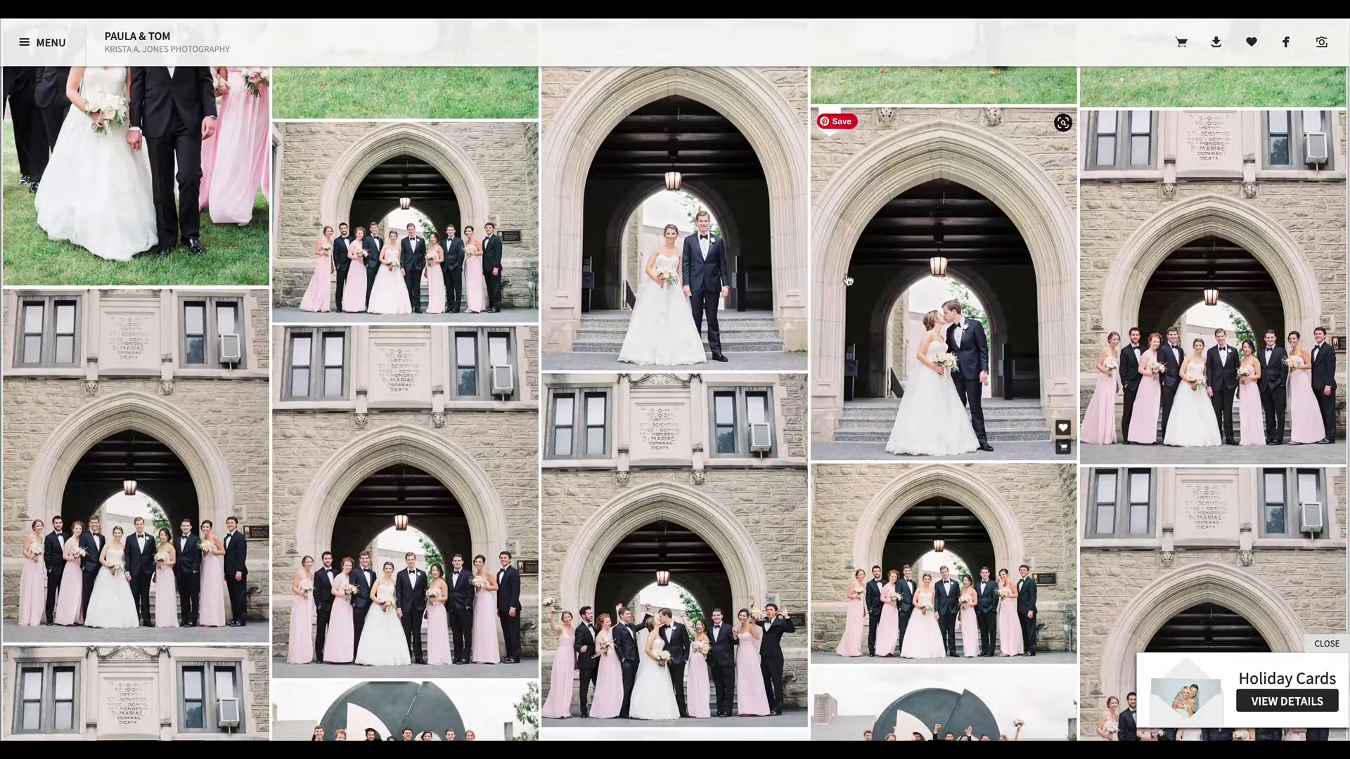
pyautogui.scroll(-3, 848, 280)
pyautogui.scroll(-2, 847, 280)
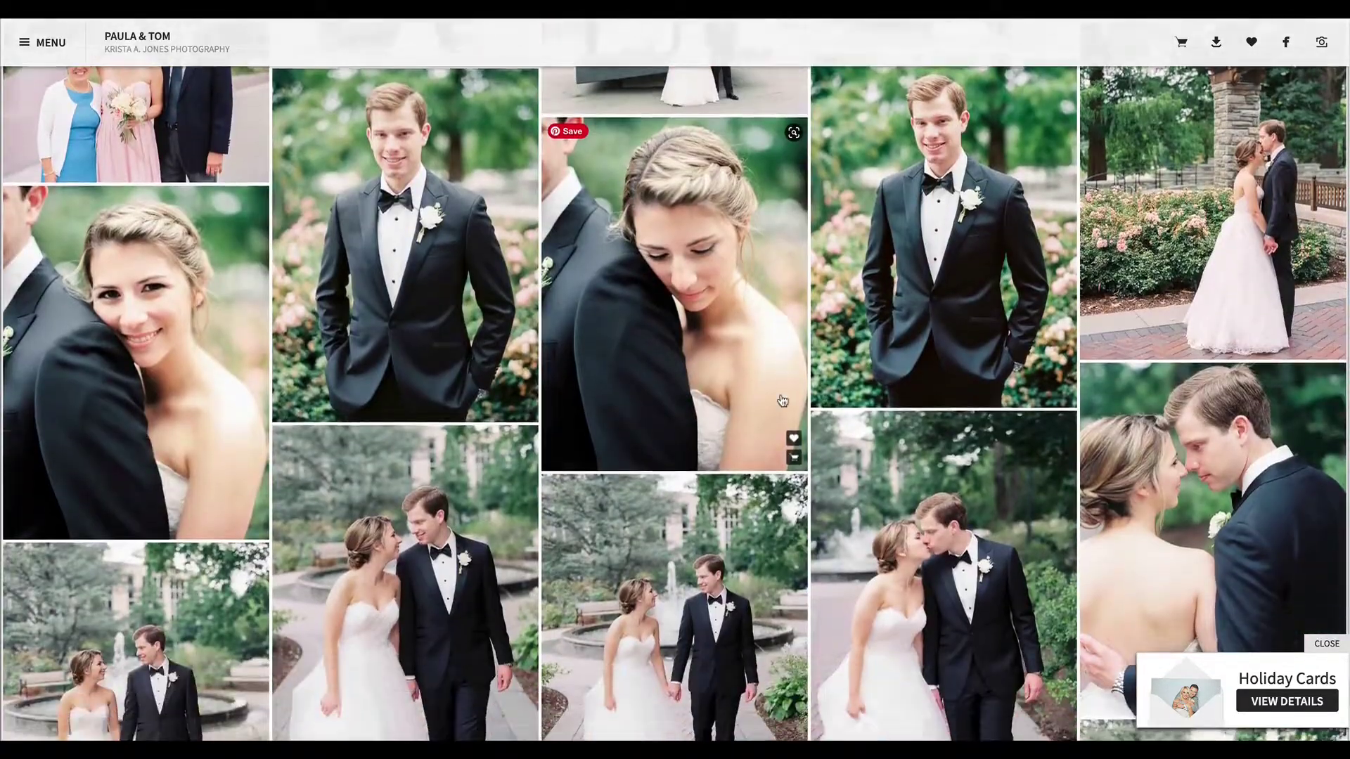
pyautogui.scroll(-2, 782, 400)
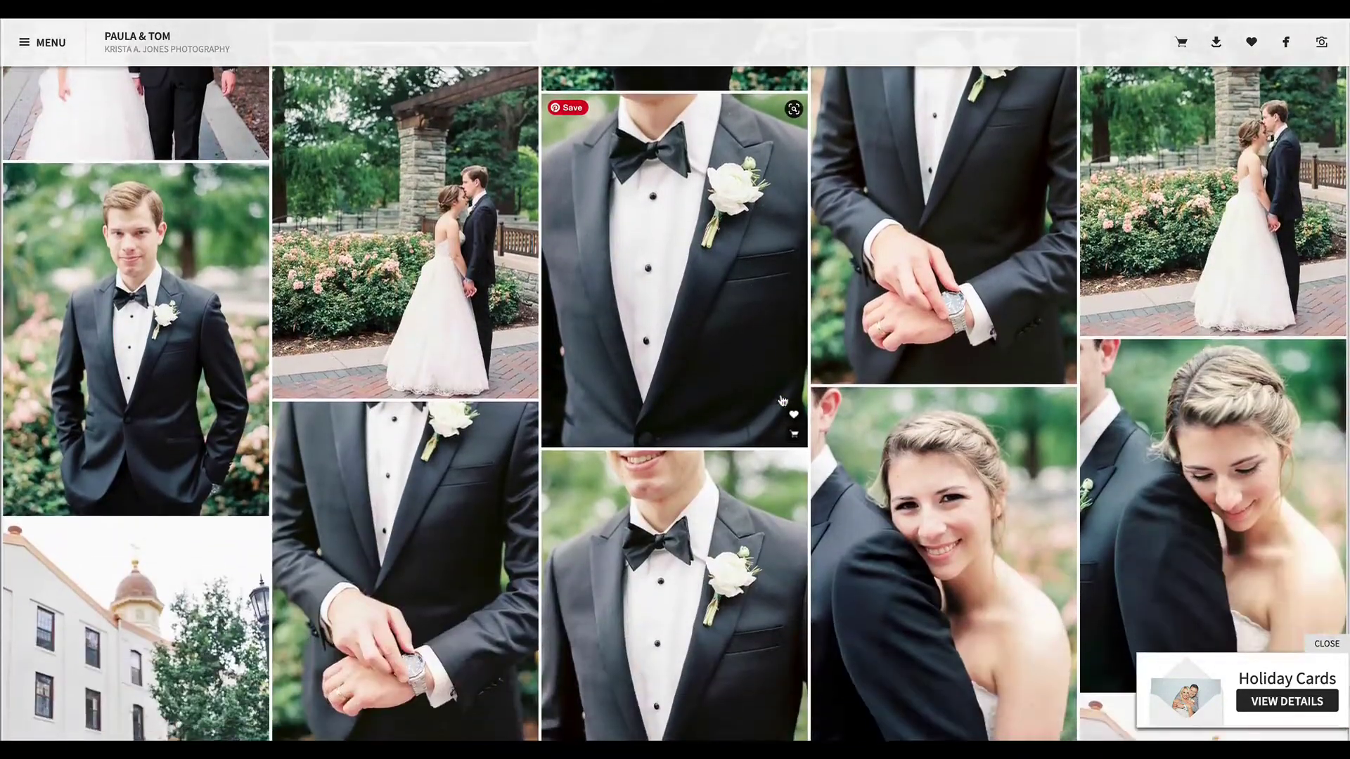
pyautogui.scroll(-1, 782, 401)
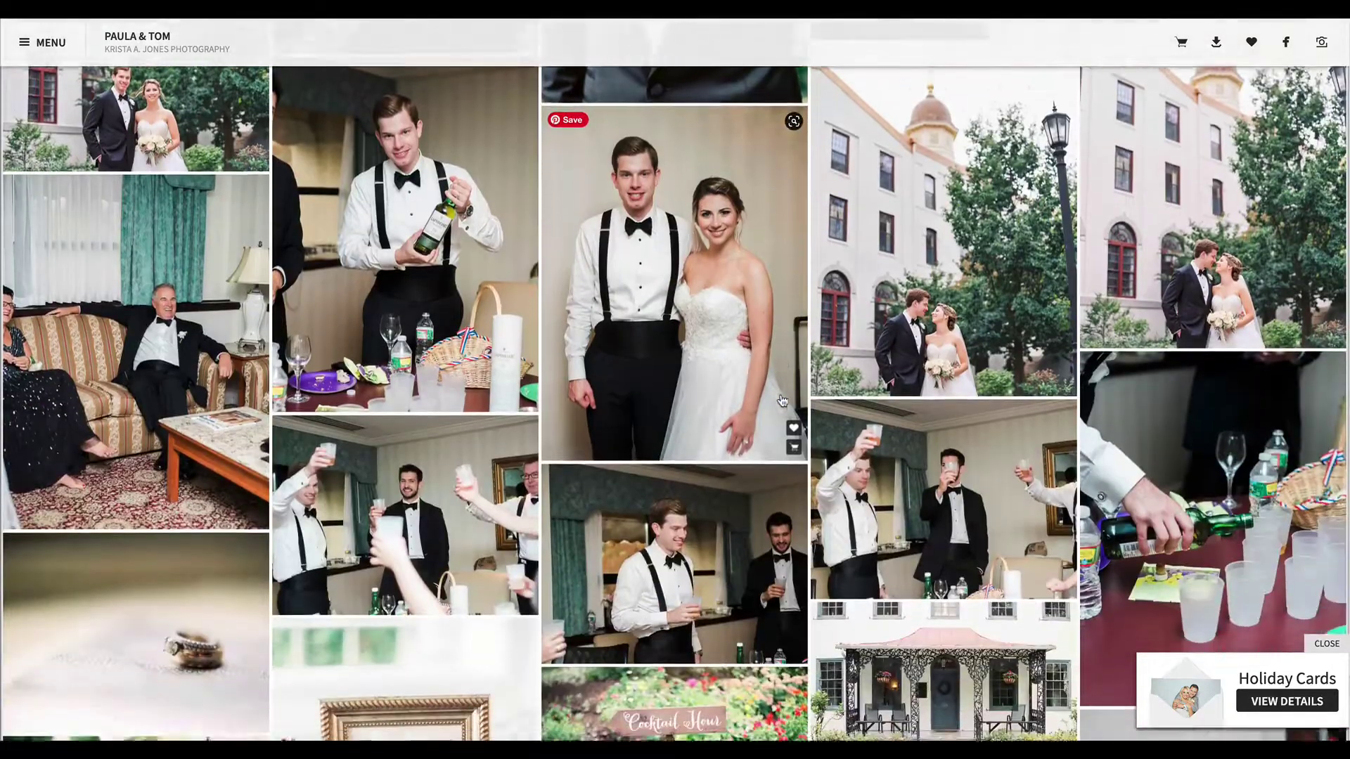
pyautogui.scroll(-1, 782, 401)
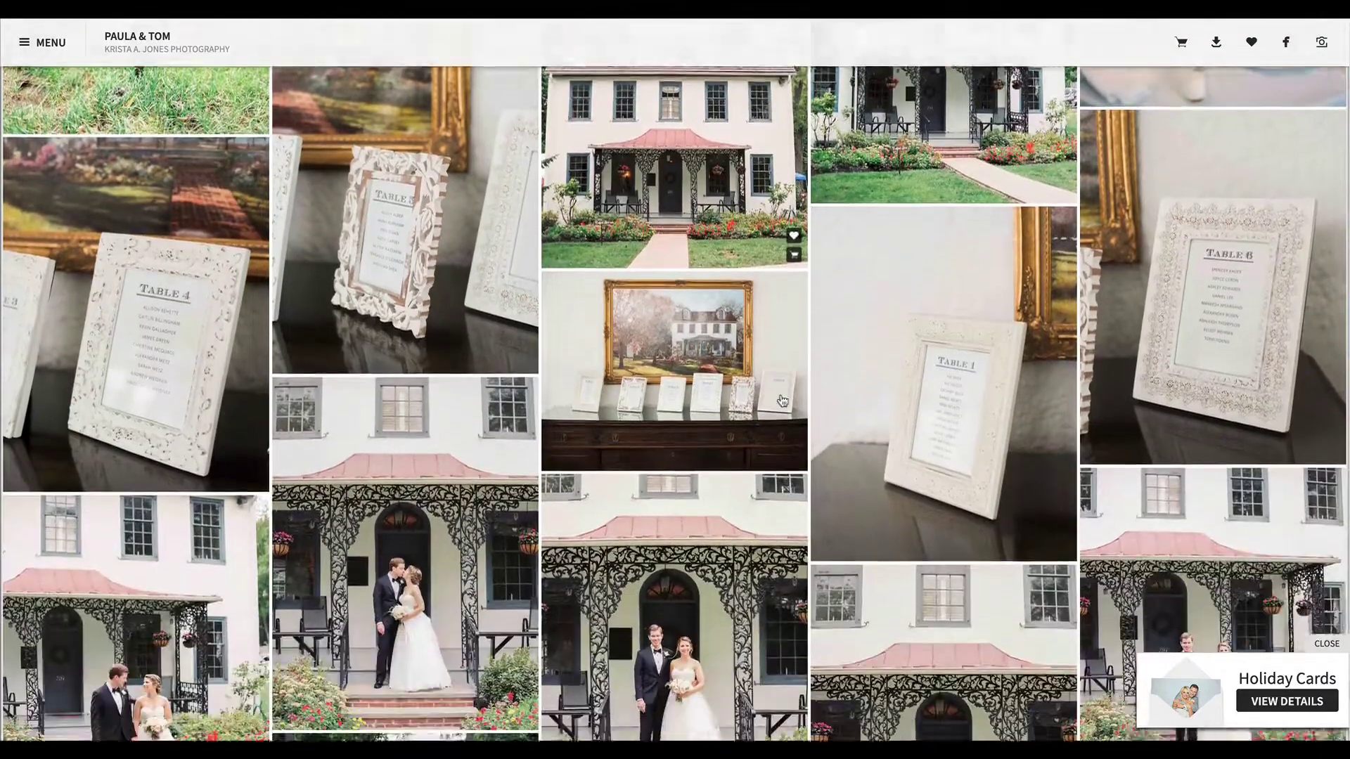
pyautogui.scroll(-3, 781, 400)
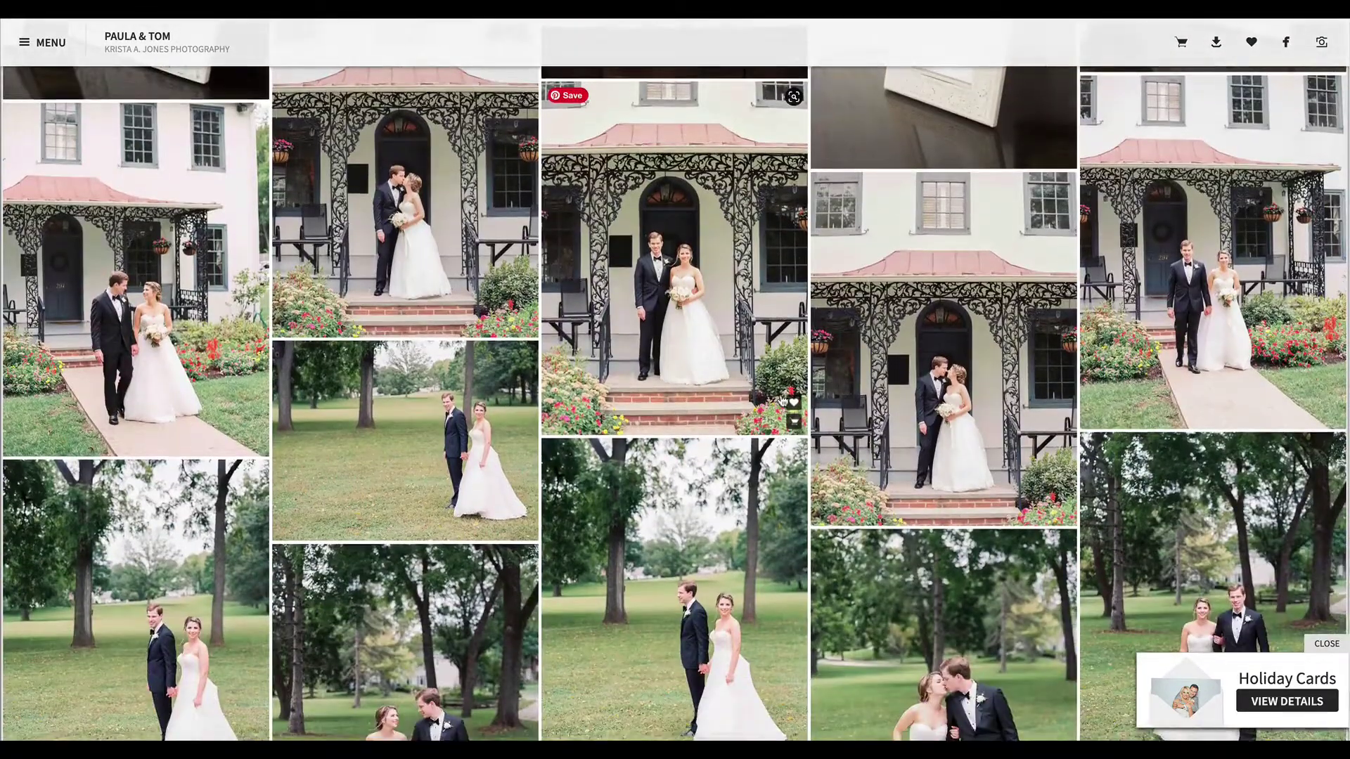
pyautogui.scroll(-13, 781, 401)
pyautogui.scroll(-3, 782, 400)
pyautogui.scroll(-4, 781, 401)
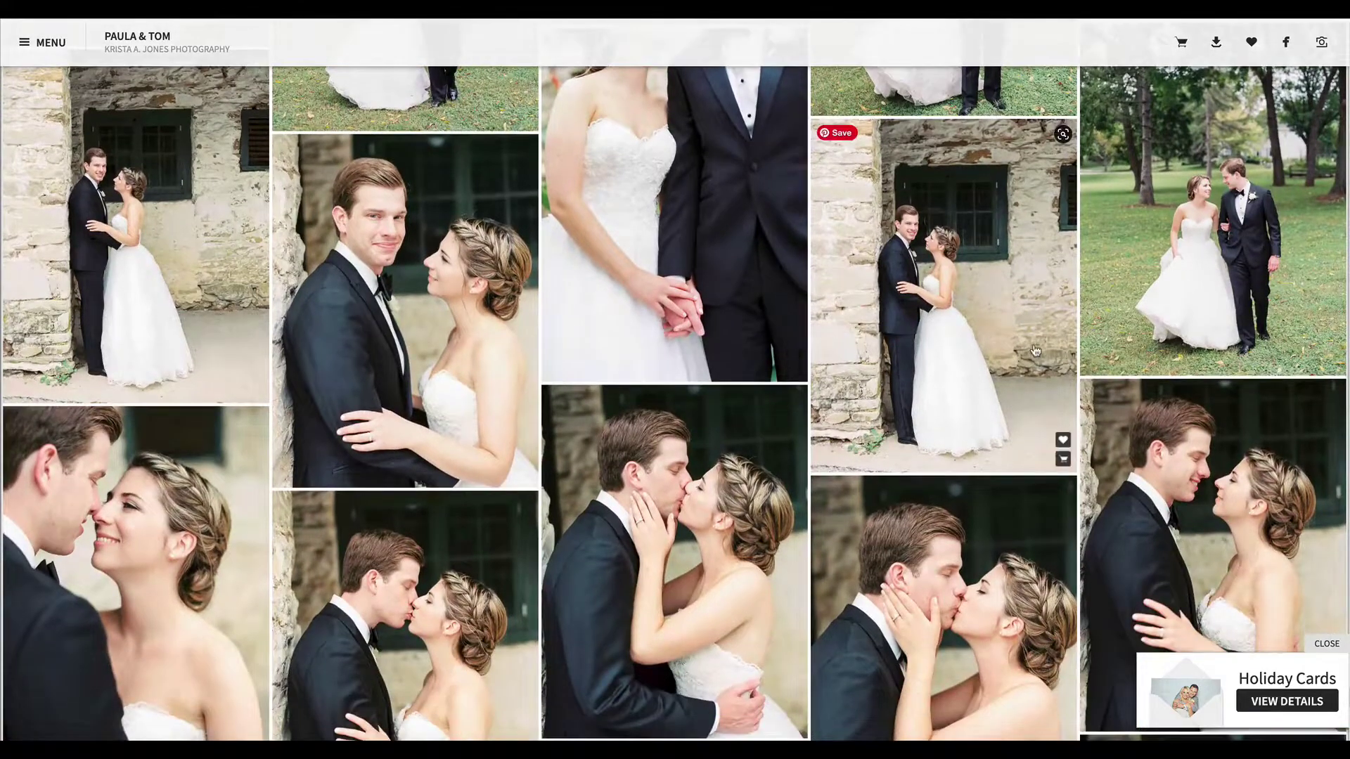
pyautogui.scroll(-15, 1032, 353)
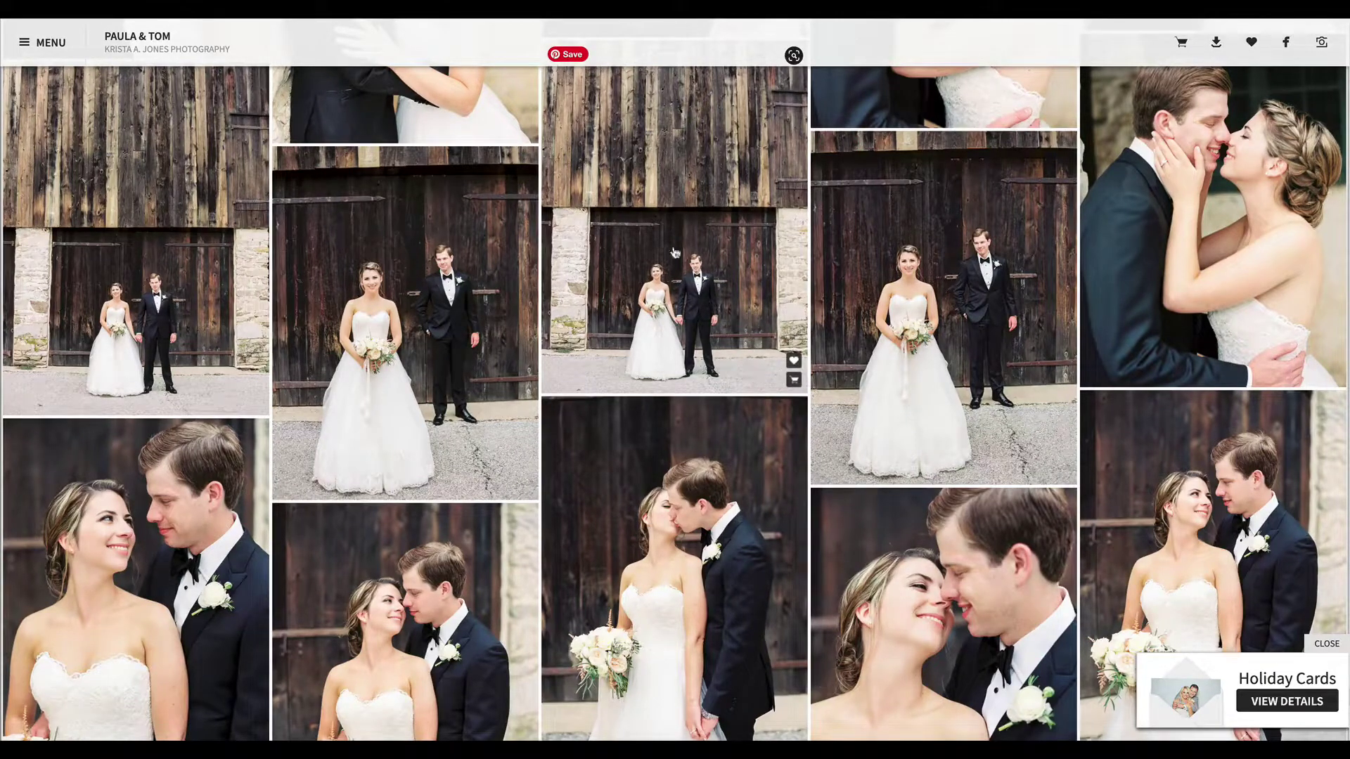
pyautogui.scroll(-10, 717, 196)
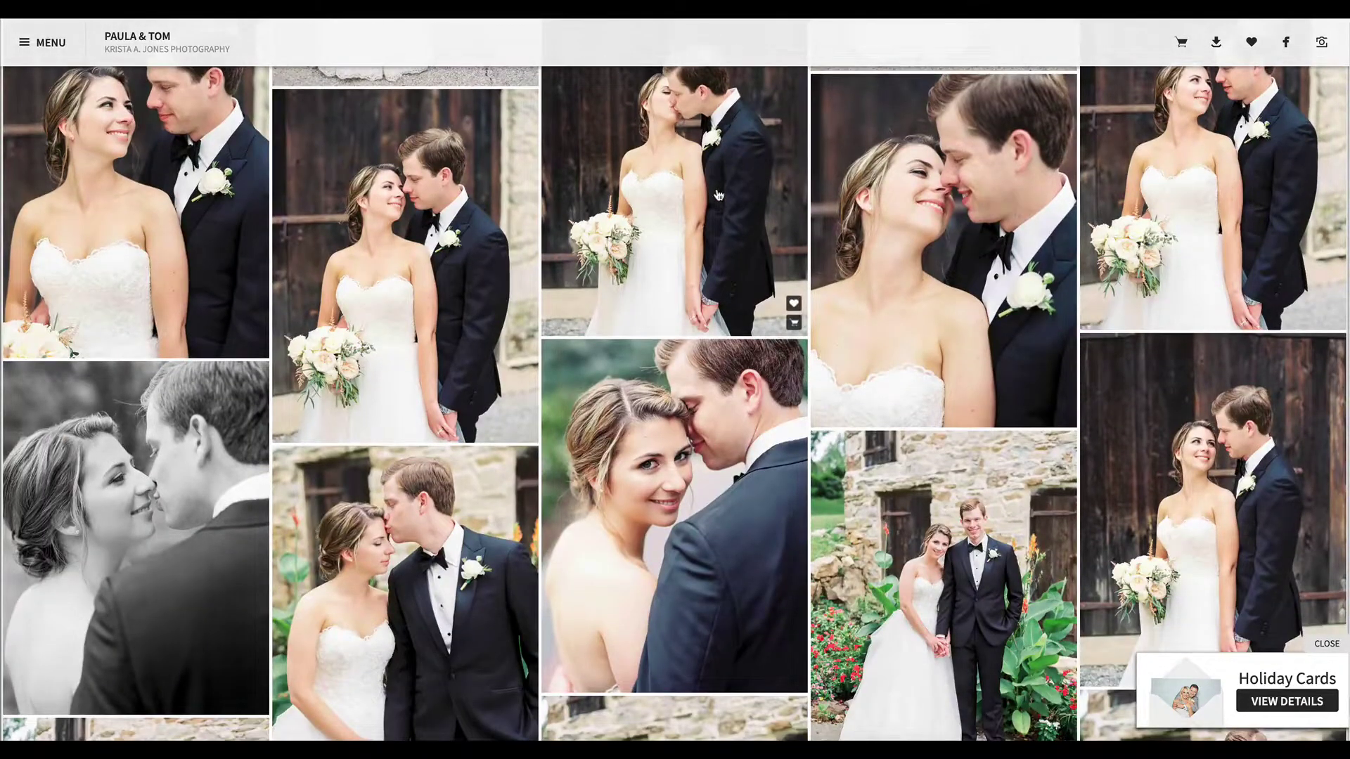
pyautogui.scroll(-5, 717, 195)
pyautogui.scroll(-3, 733, 199)
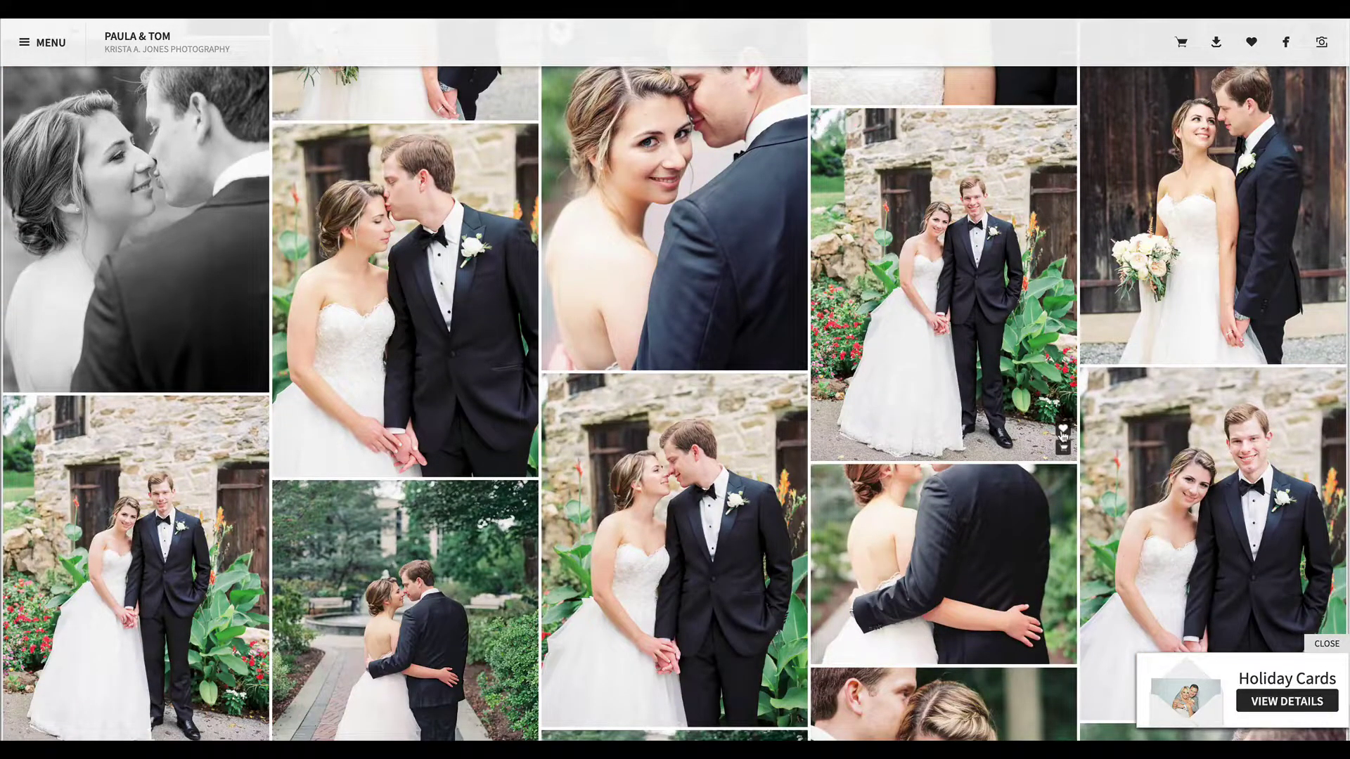
pyautogui.scroll(-20, 866, 307)
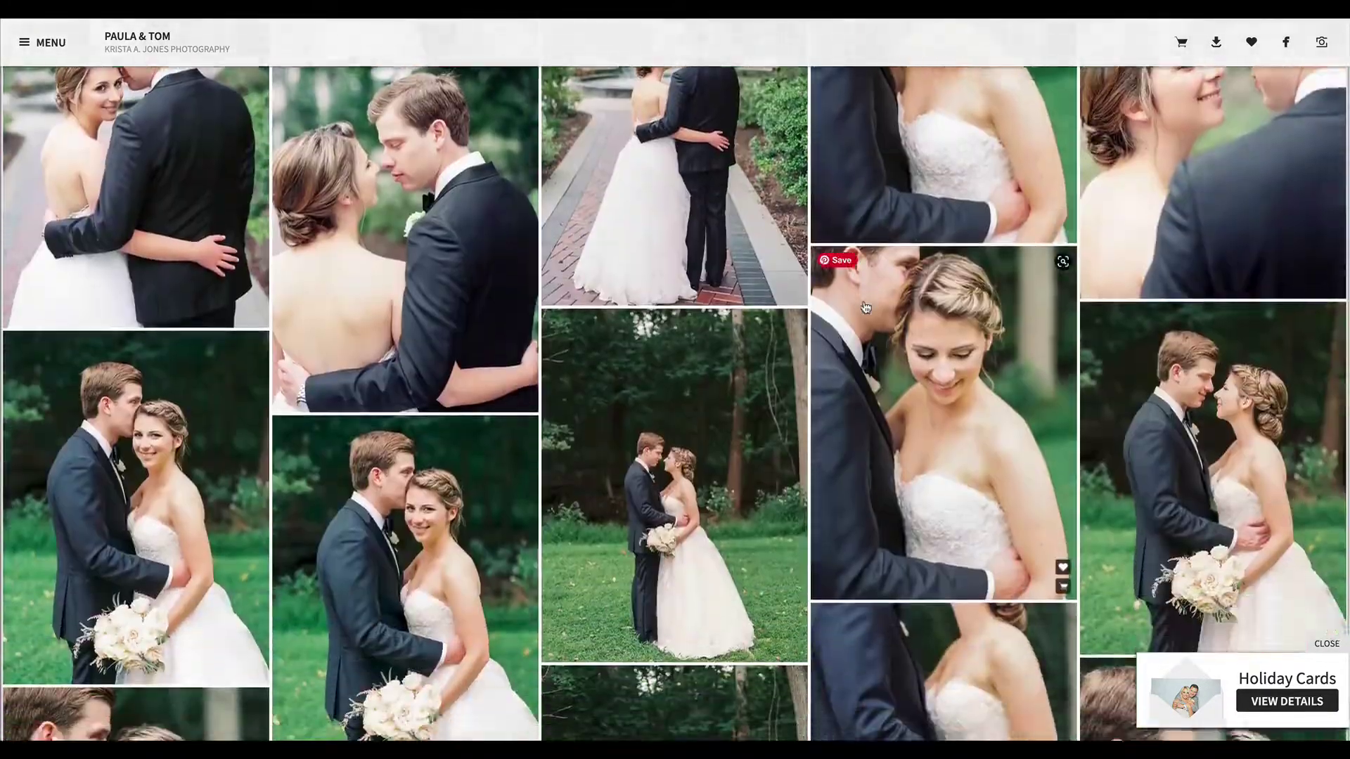
pyautogui.scroll(-20, 865, 307)
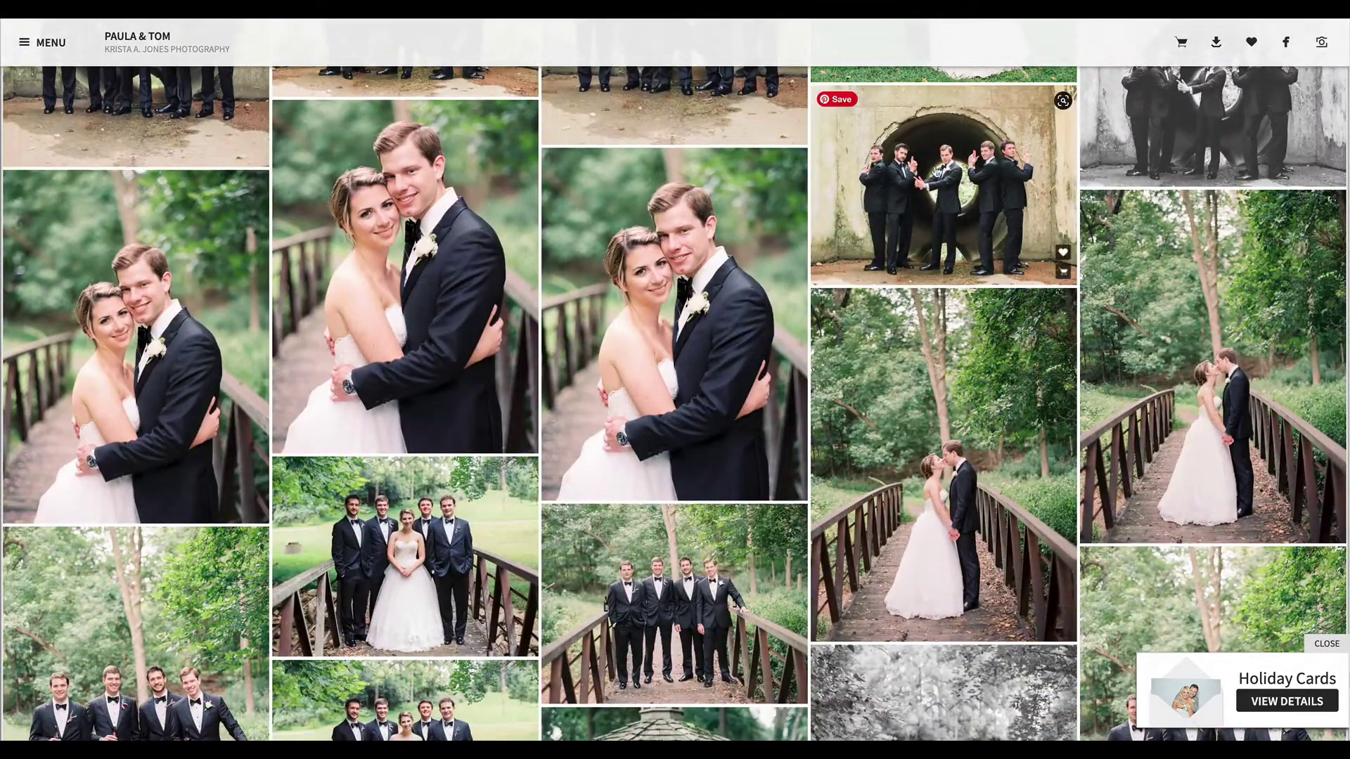
pyautogui.scroll(-5, 819, 190)
pyautogui.scroll(-8, 818, 190)
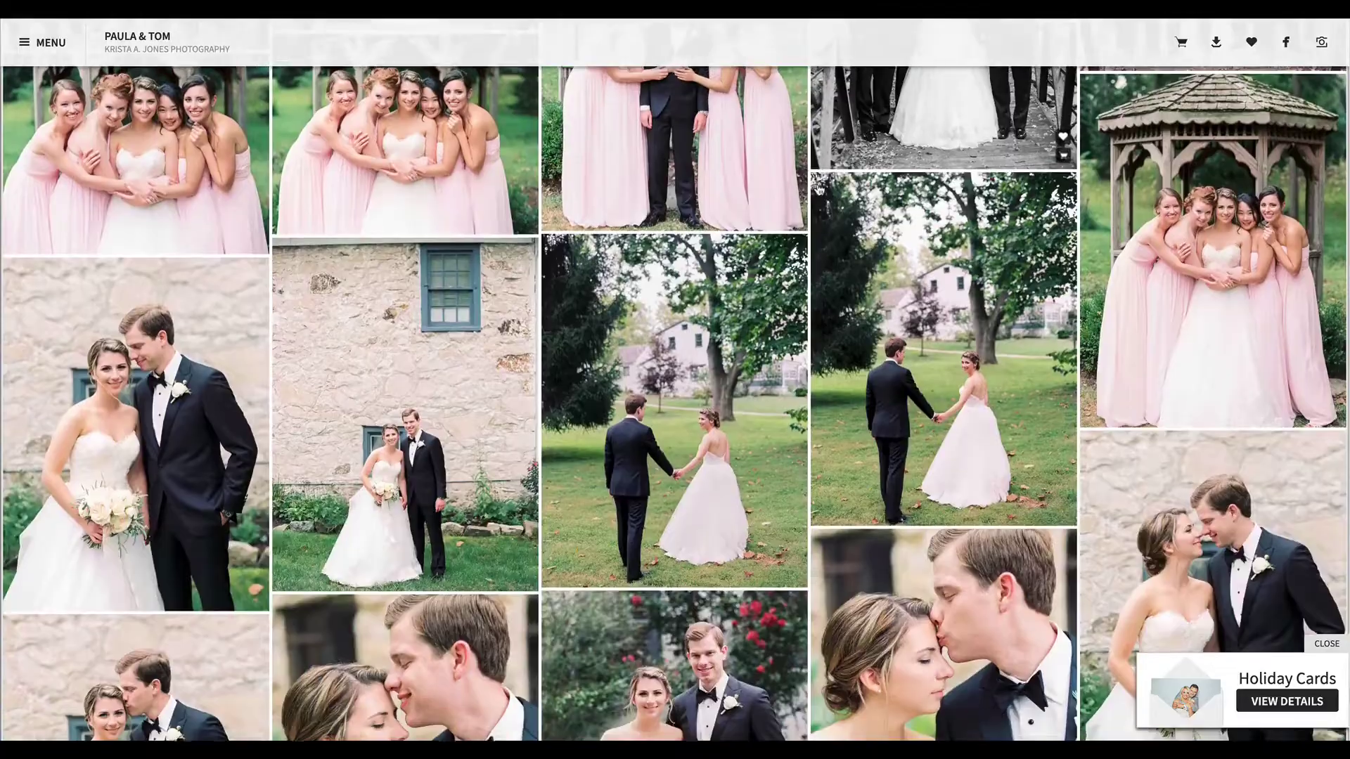
pyautogui.scroll(-4, 510, 428)
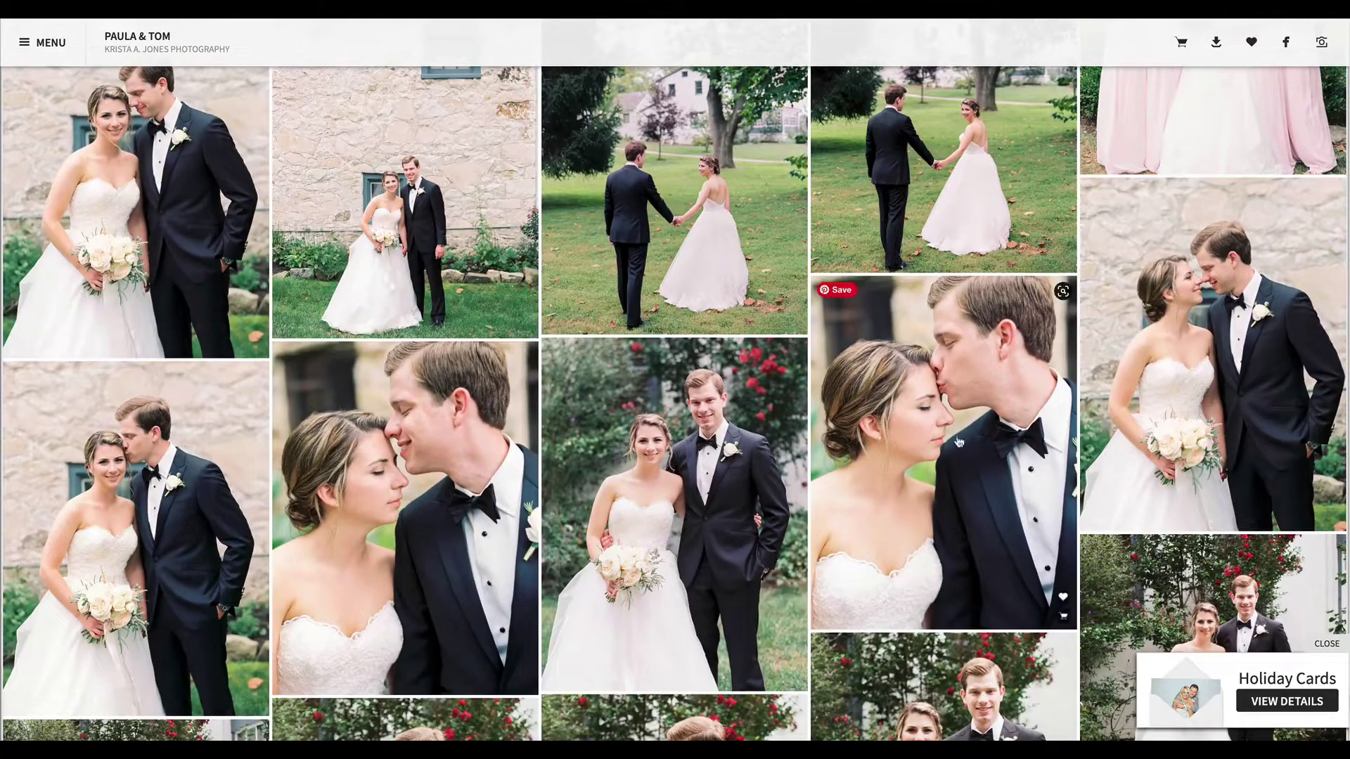
pyautogui.scroll(-4, 524, 404)
pyautogui.scroll(-4, 524, 405)
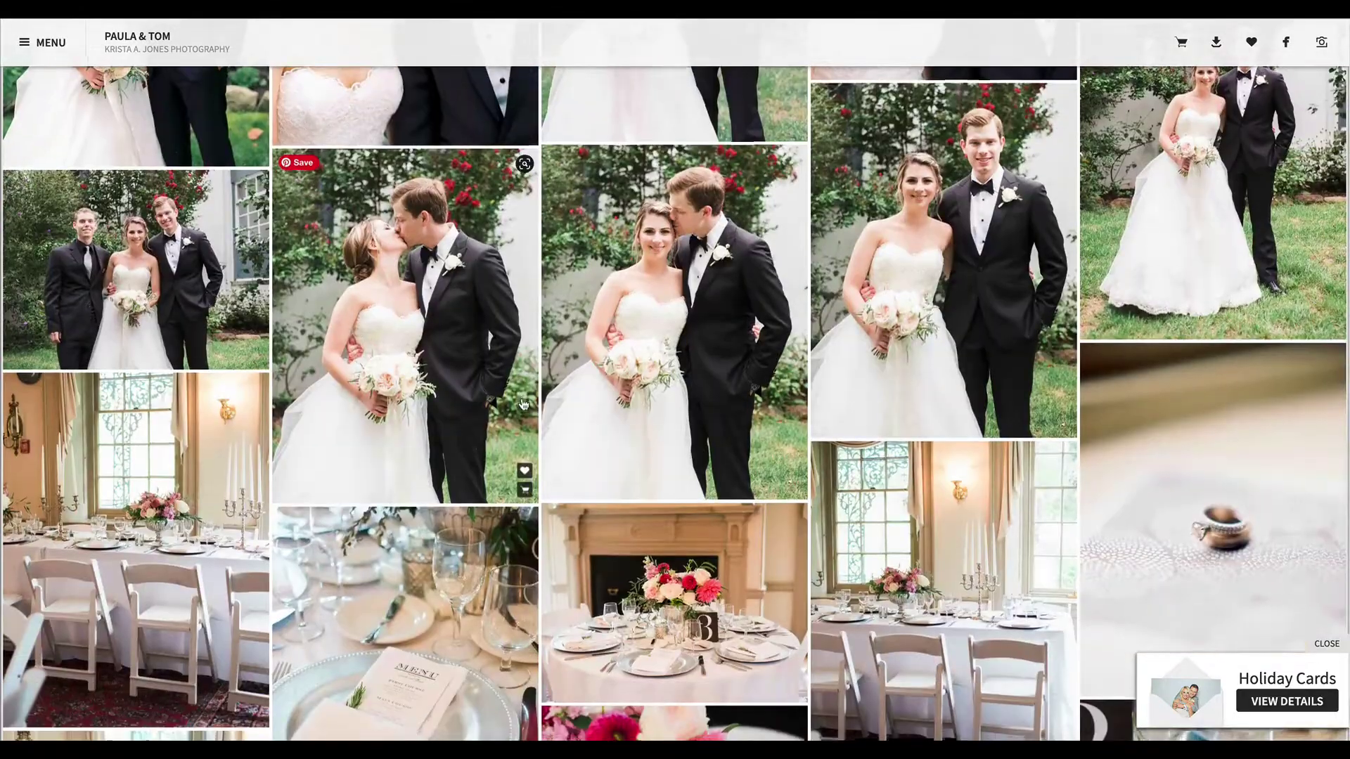
# Step: Scroll past the first dances and toasts to the porch portraits of the couple and groom
pyautogui.scroll(-6, 524, 404)
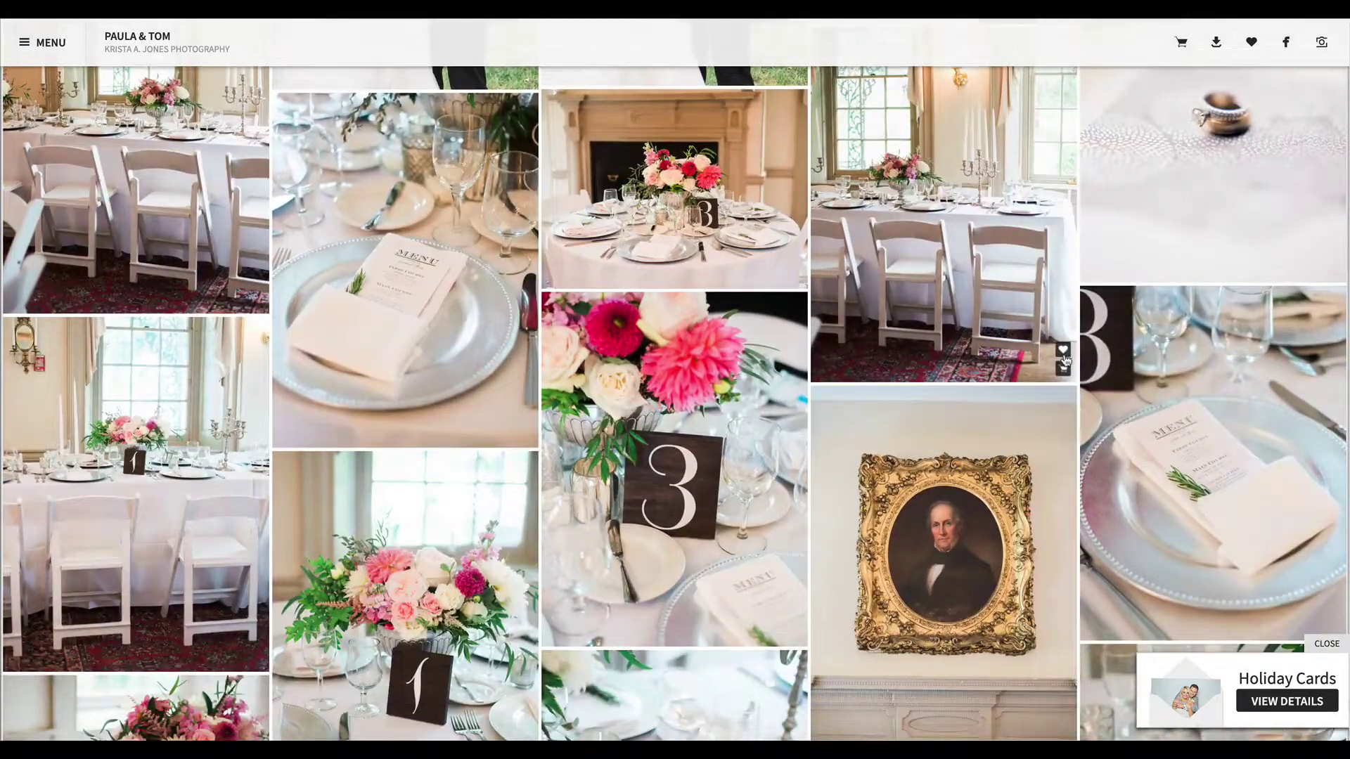
pyautogui.scroll(-4, 773, 459)
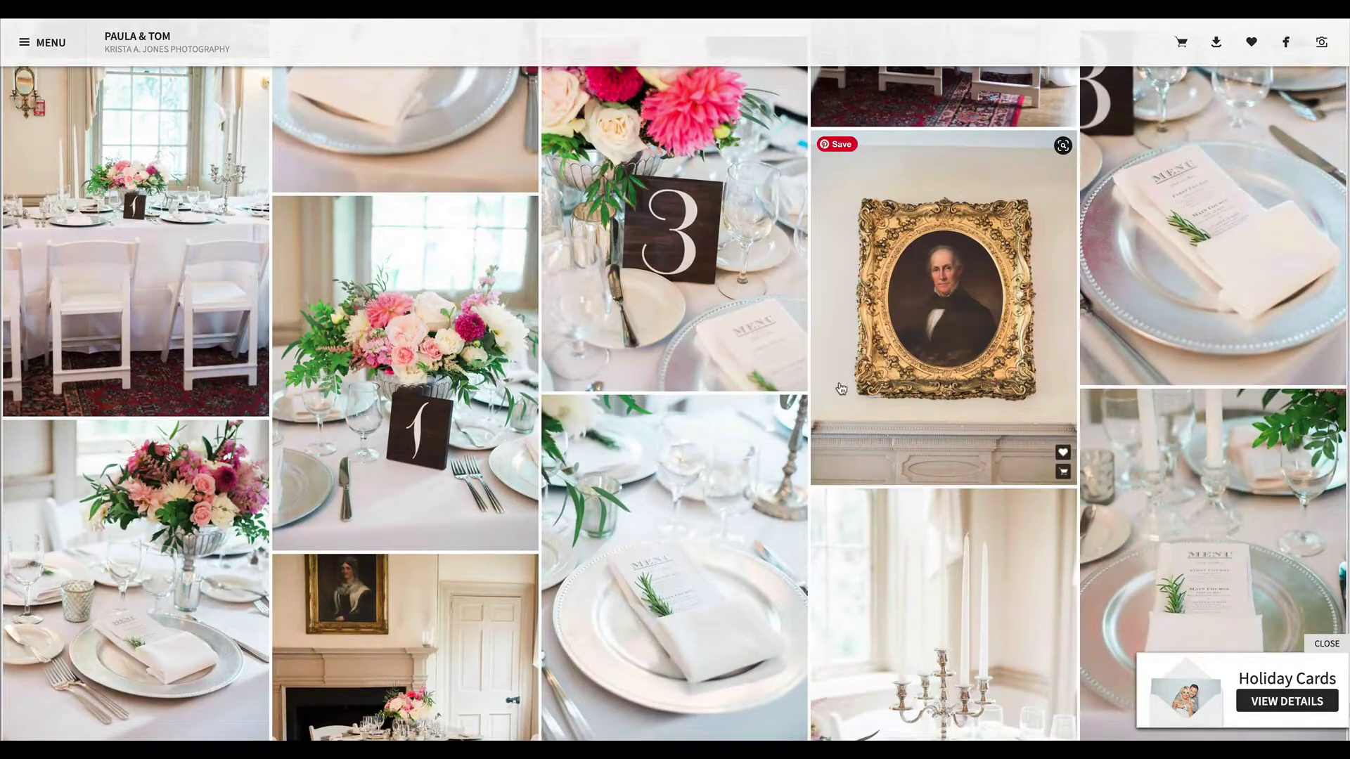
pyautogui.scroll(-5, 841, 389)
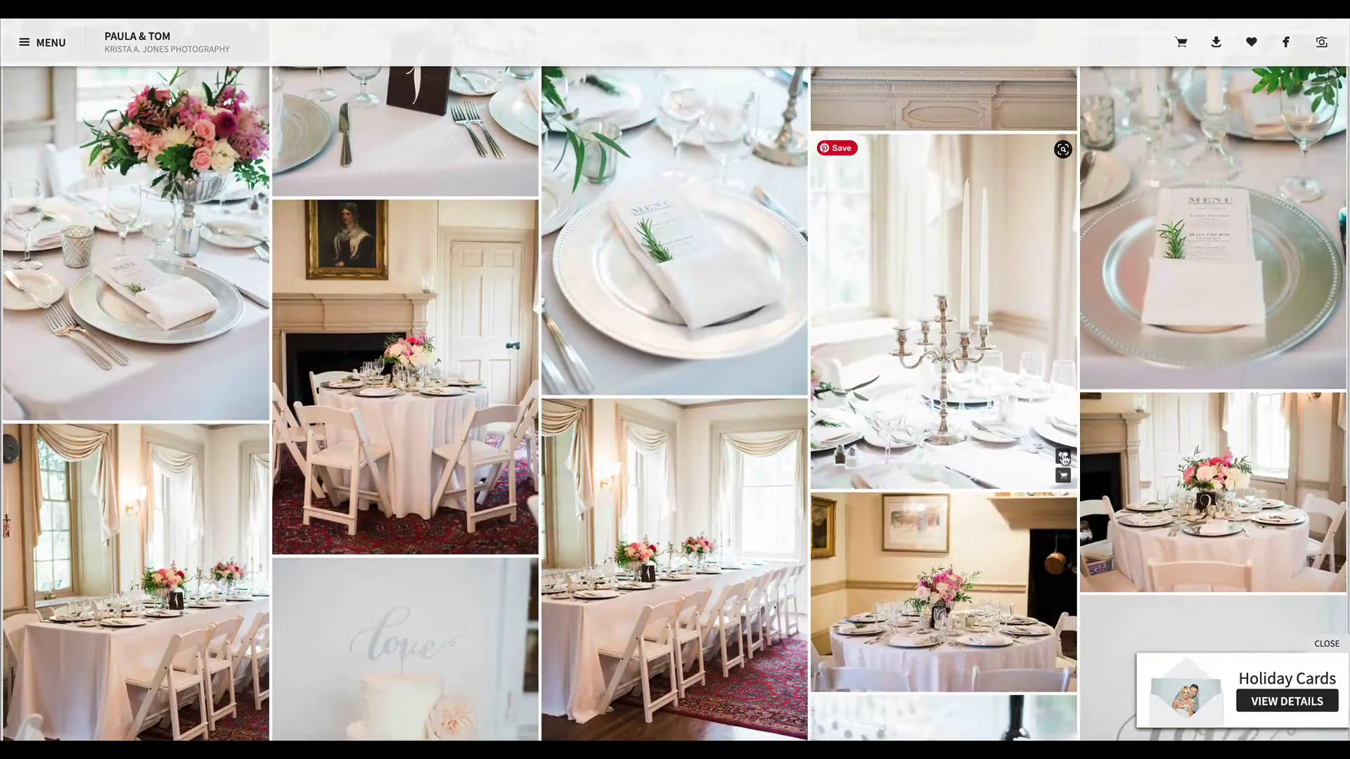
pyautogui.scroll(-13, 540, 331)
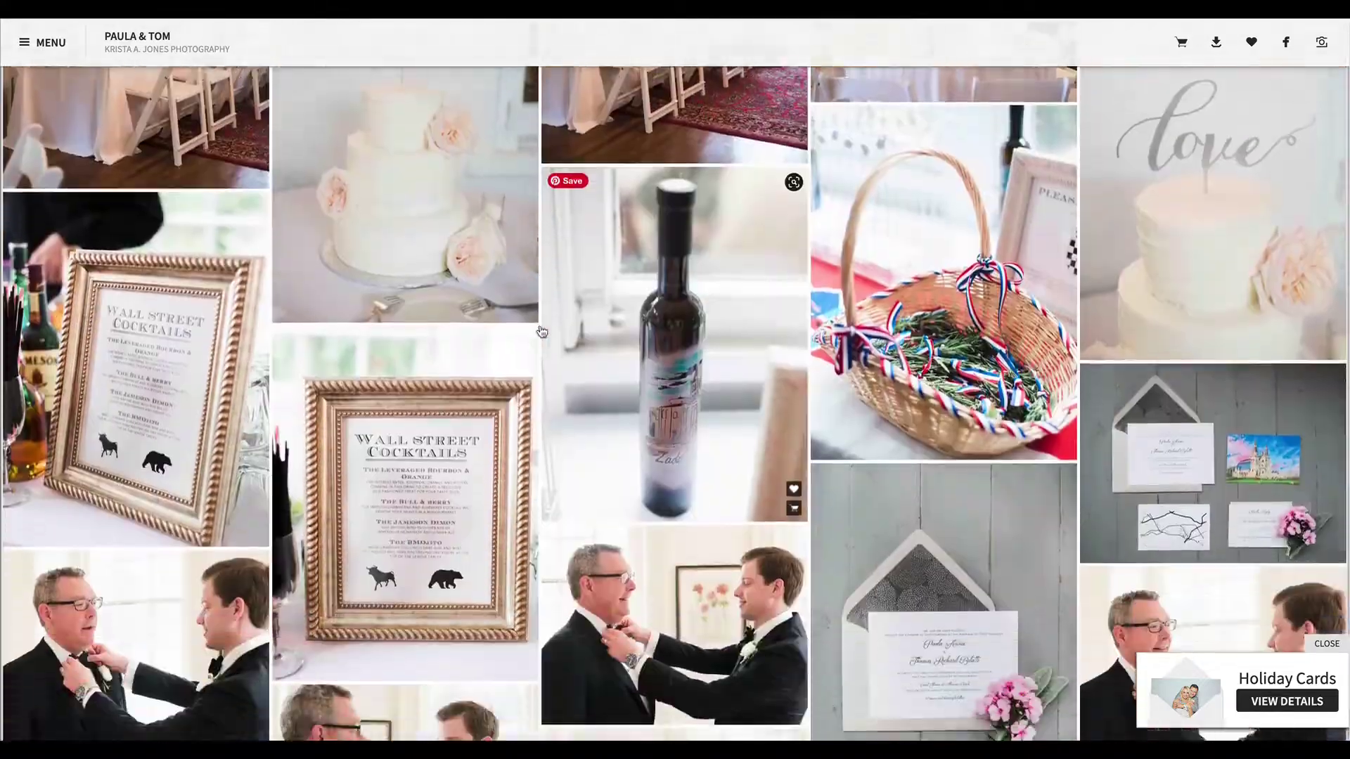
pyautogui.scroll(-20, 541, 331)
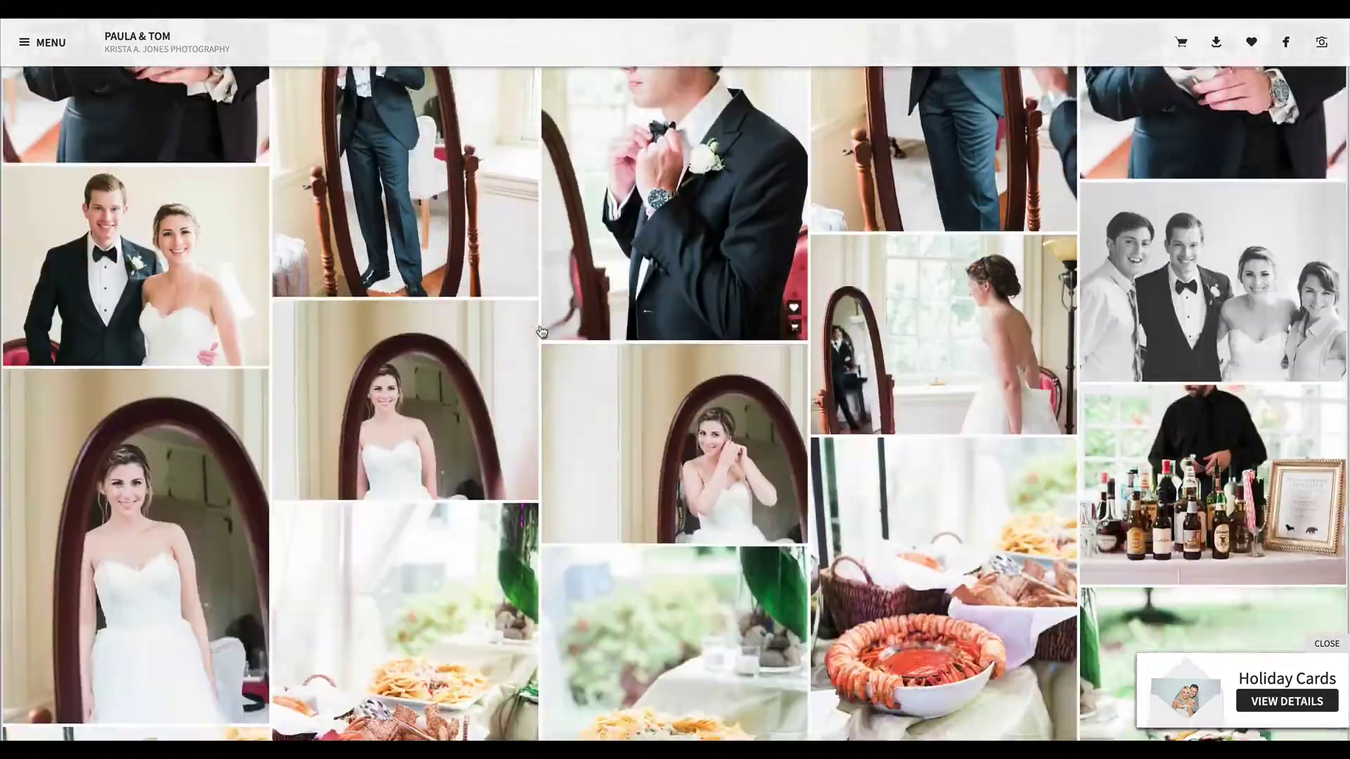
pyautogui.scroll(-20, 541, 332)
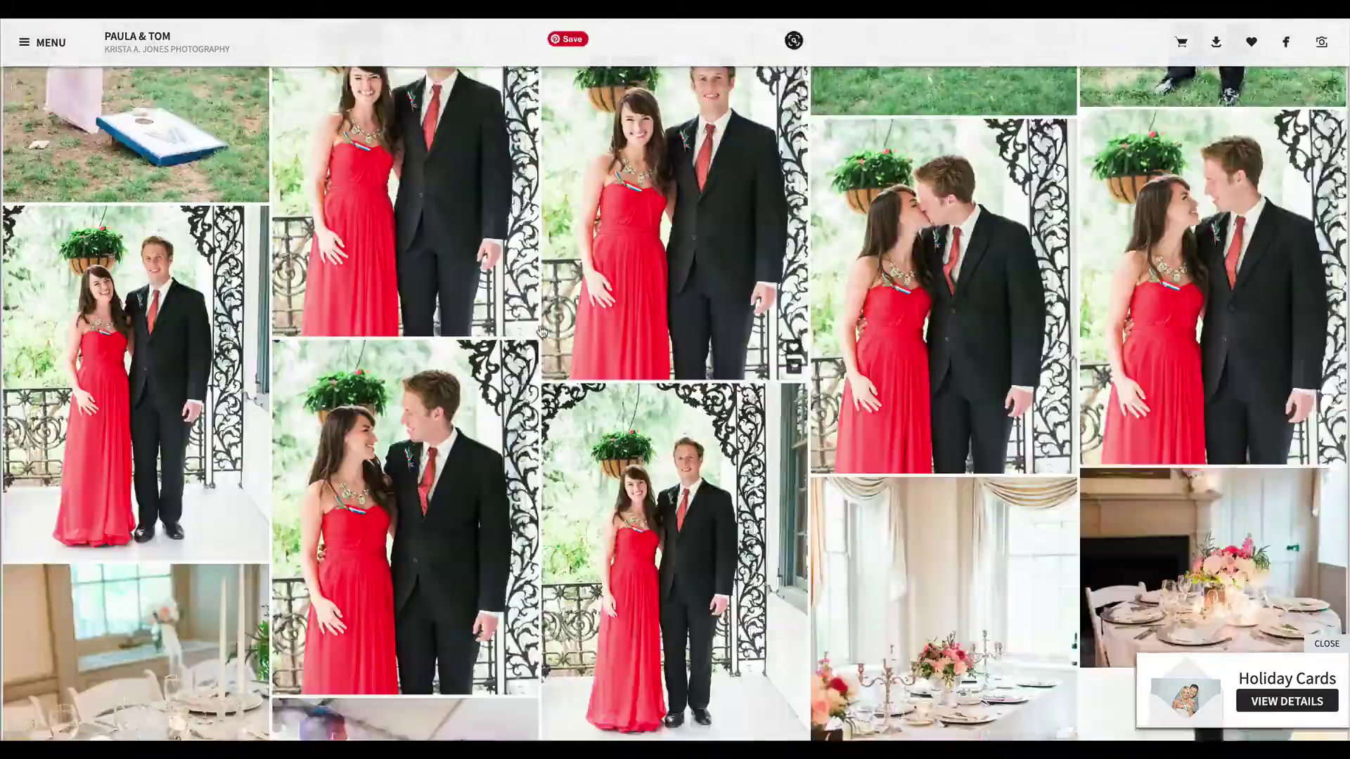
pyautogui.scroll(-1, 540, 331)
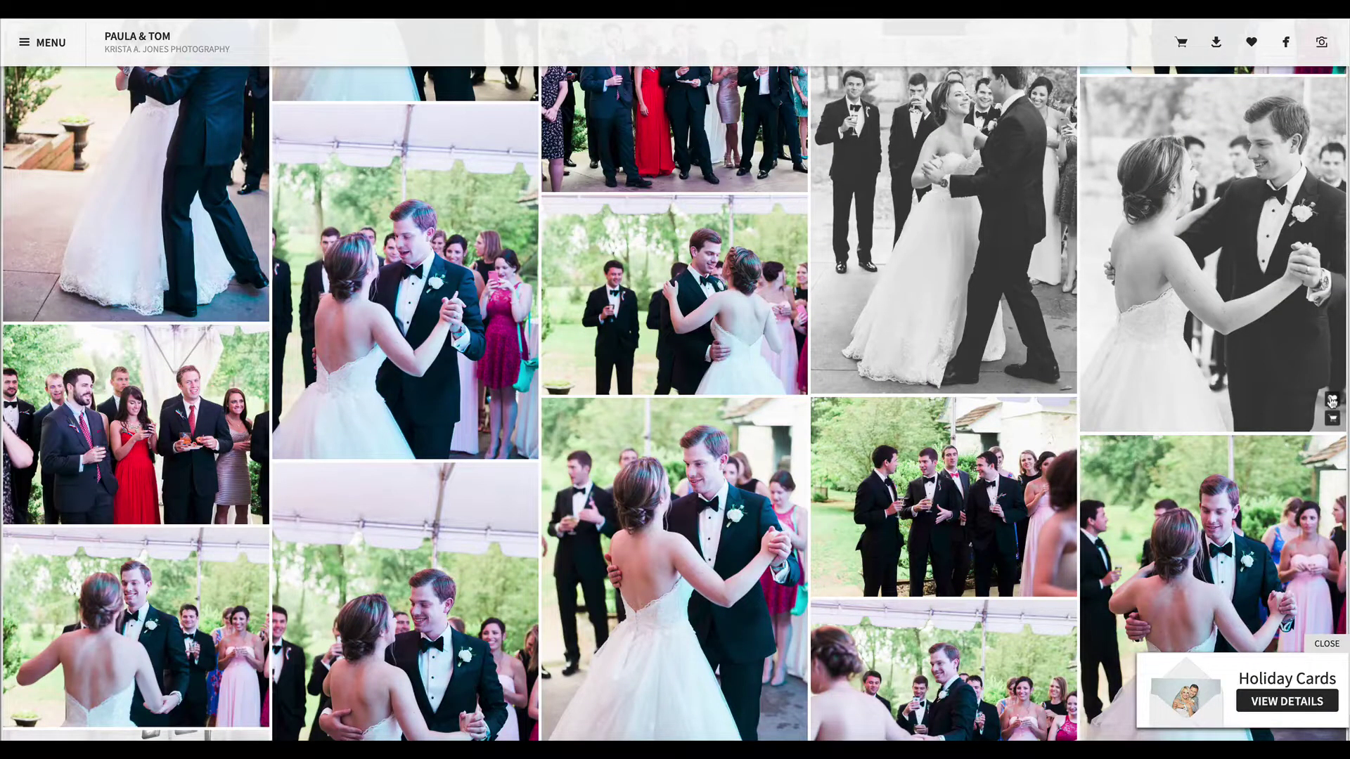
pyautogui.scroll(-20, 774, 355)
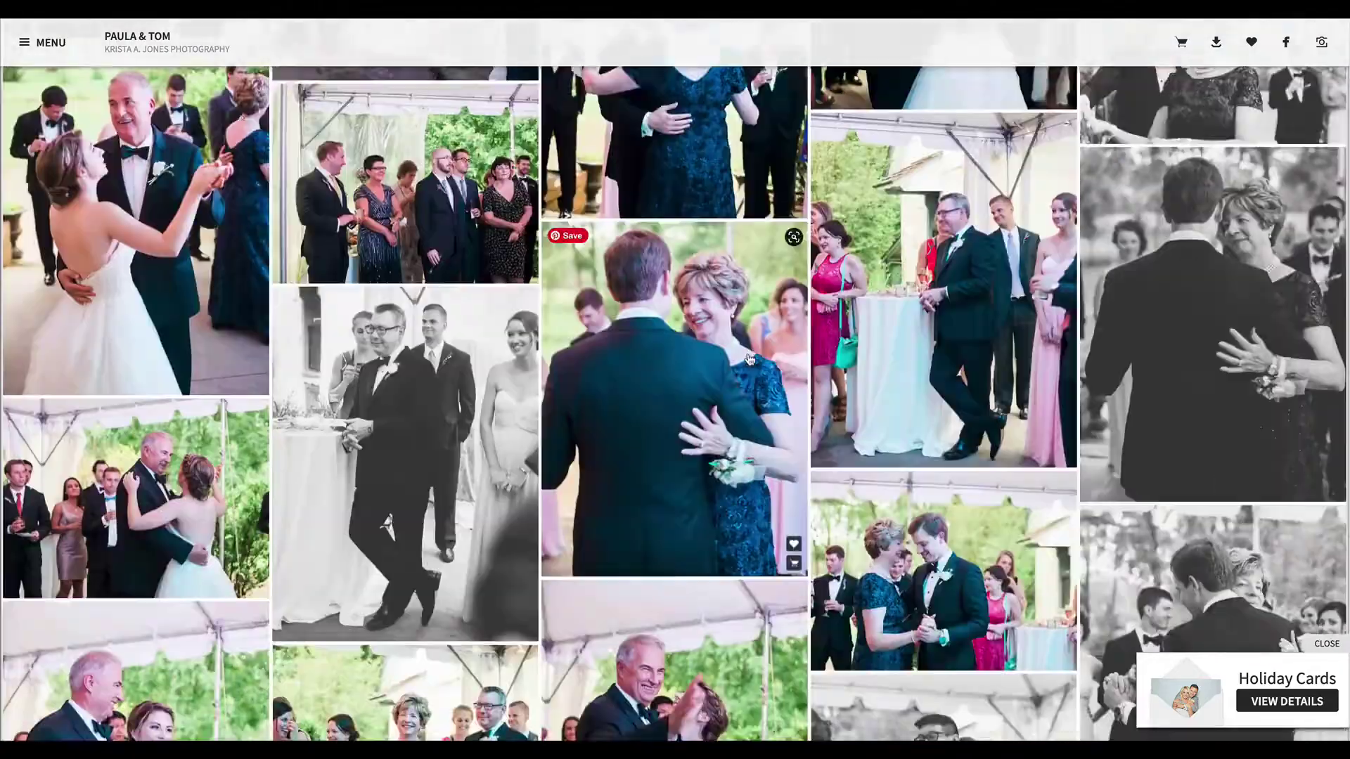
pyautogui.scroll(-10, 749, 359)
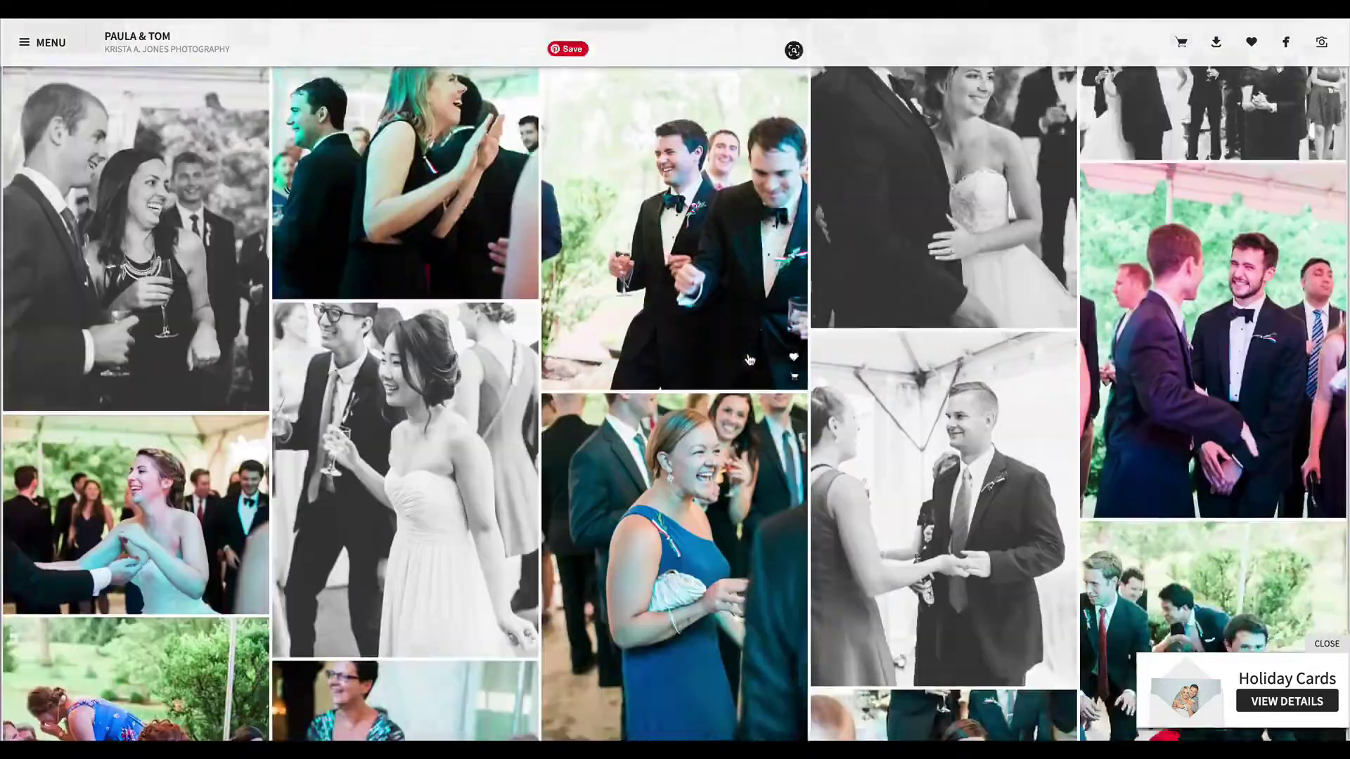
pyautogui.scroll(-8, 750, 360)
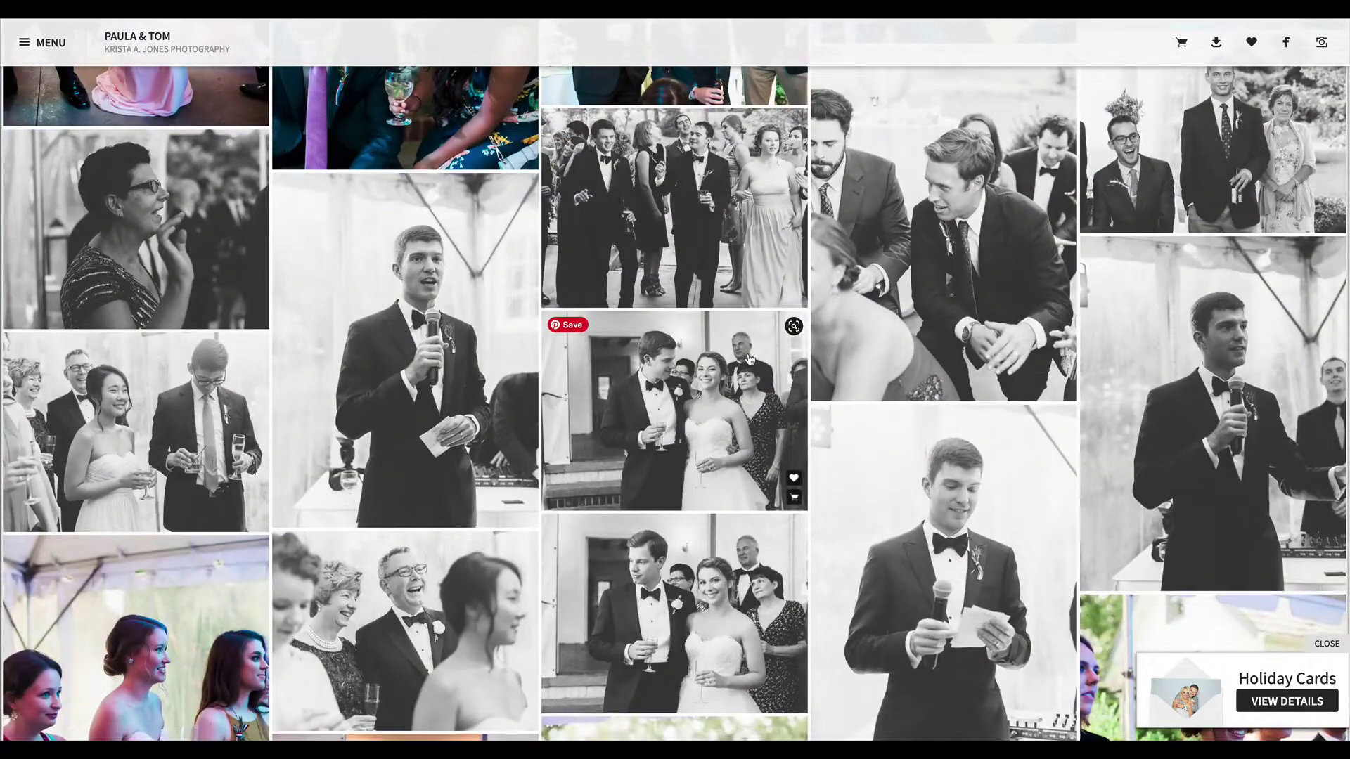
pyautogui.scroll(-10, 749, 360)
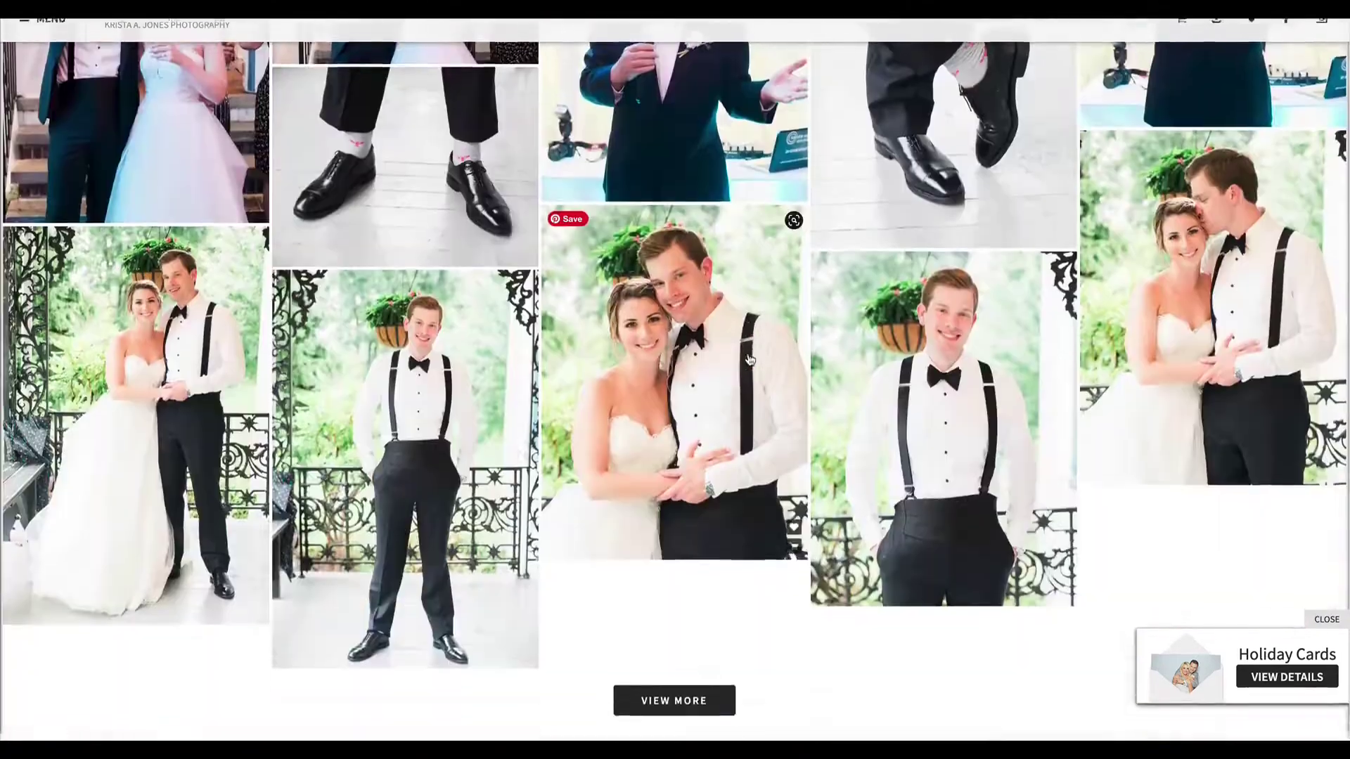
pyautogui.scroll(2, 750, 360)
pyautogui.scroll(-2, 749, 355)
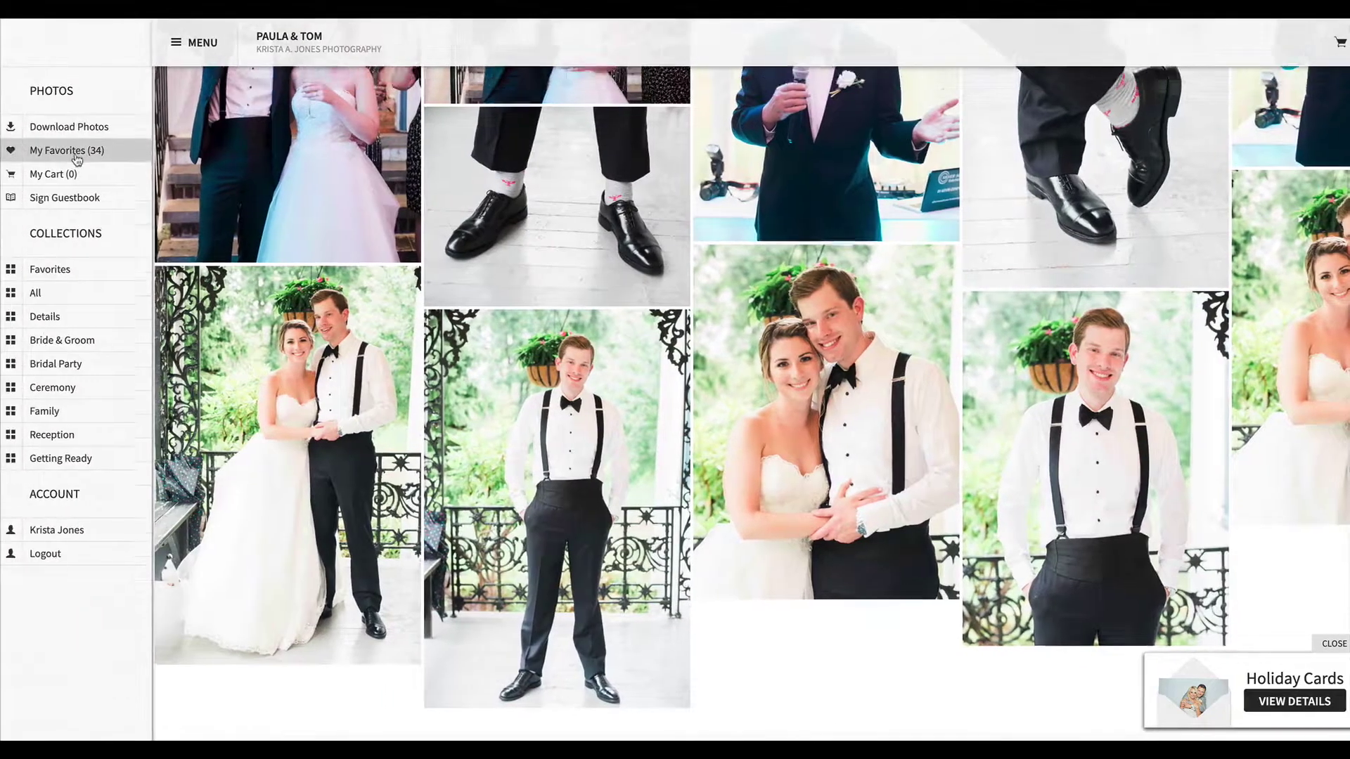
# Step: Open My Favorites (34) and scroll through the Share My Favorites grid of hearted wedding photos
pyautogui.click(77, 152)
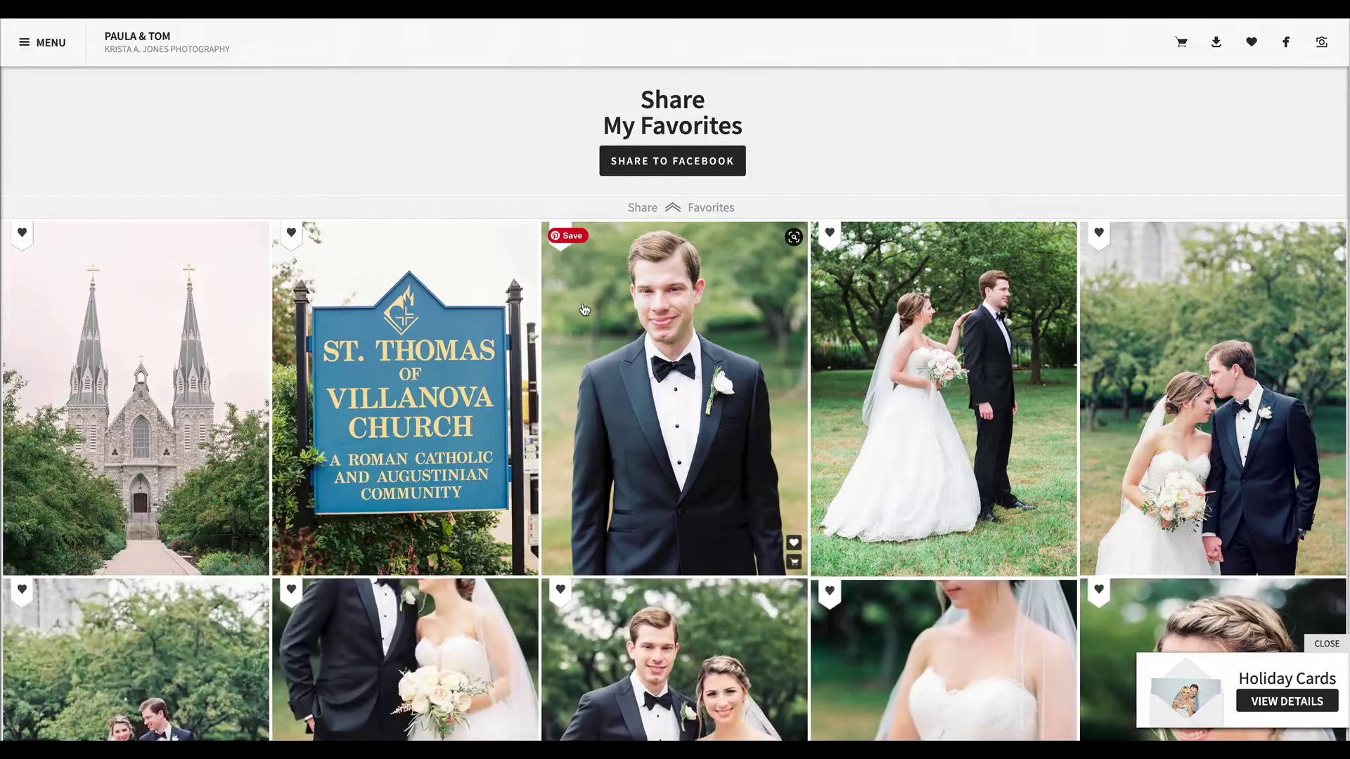
pyautogui.scroll(-15, 583, 309)
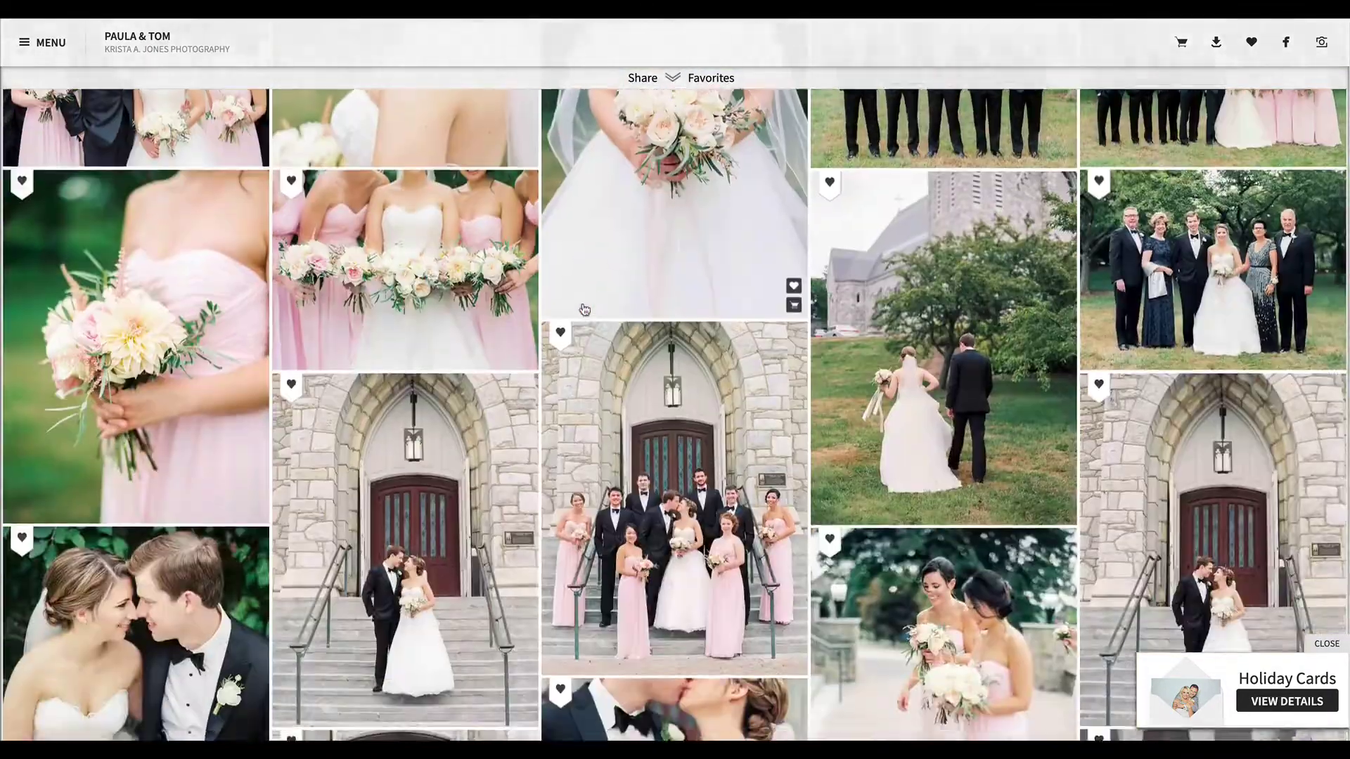
pyautogui.scroll(-10, 583, 309)
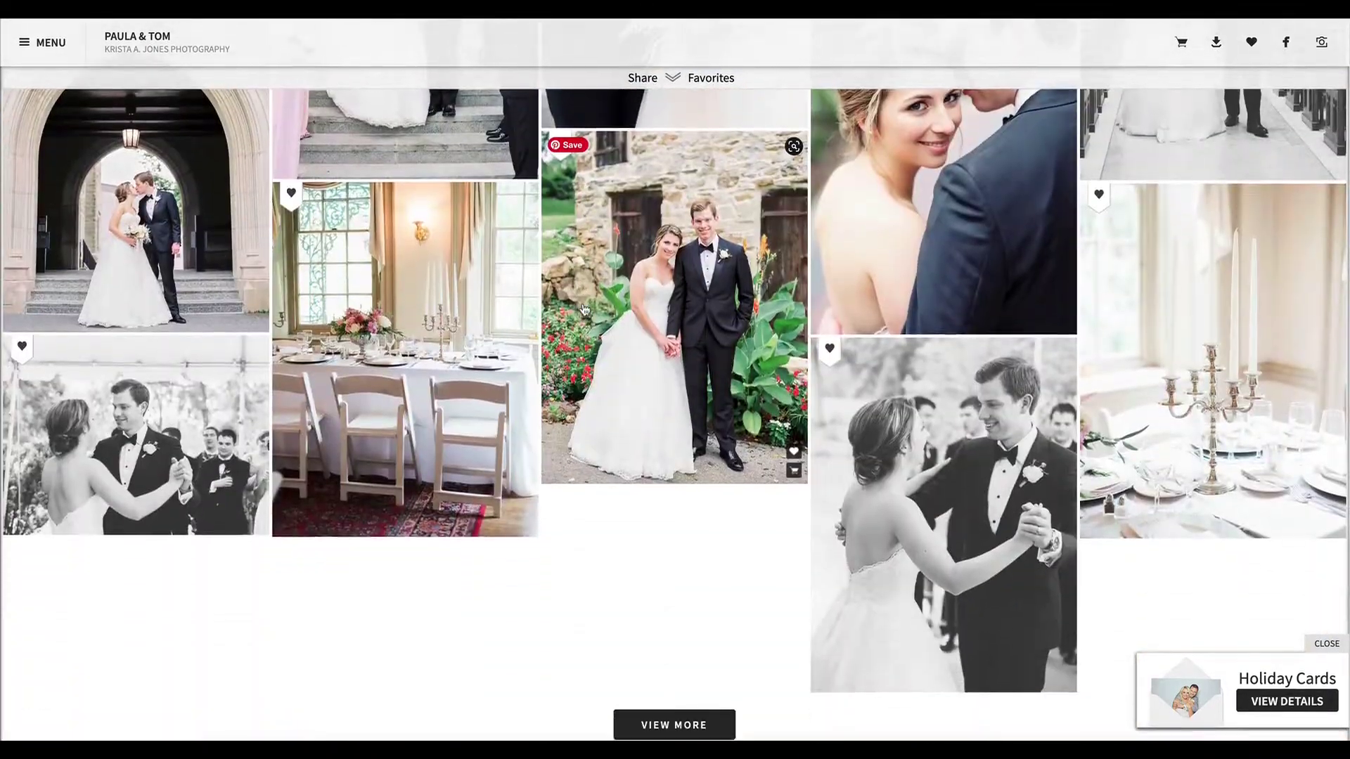
pyautogui.scroll(1, 584, 309)
pyautogui.scroll(-1, 583, 309)
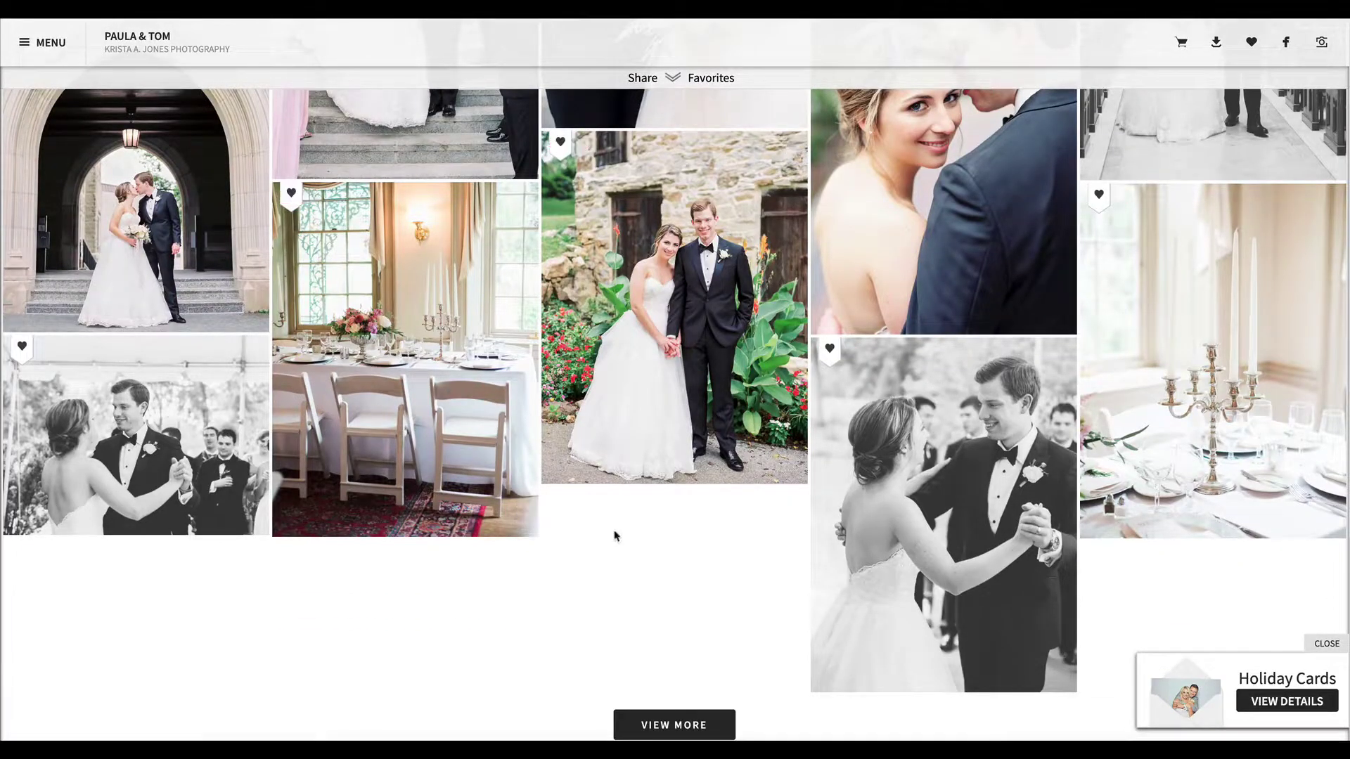
pyautogui.scroll(20, 1186, 441)
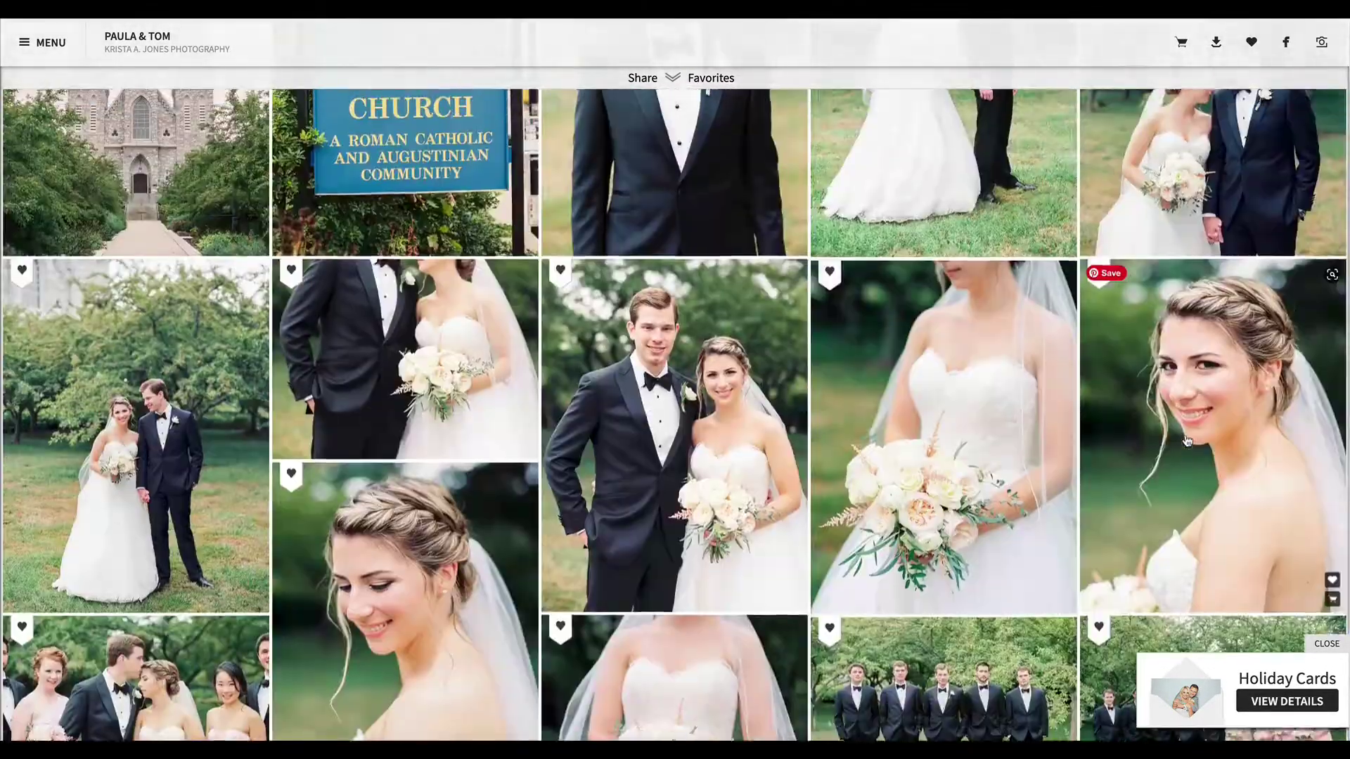
pyautogui.scroll(-20, 1187, 441)
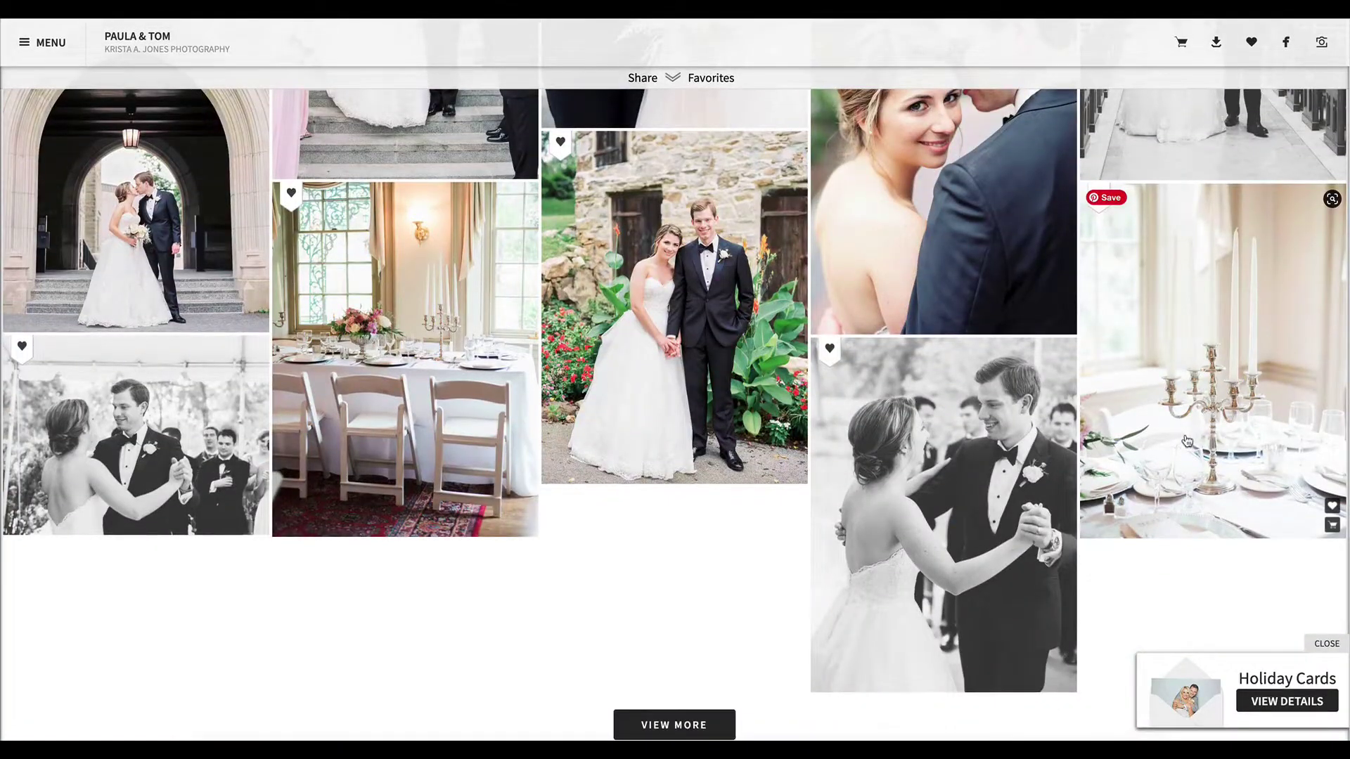
pyautogui.scroll(20, 1186, 441)
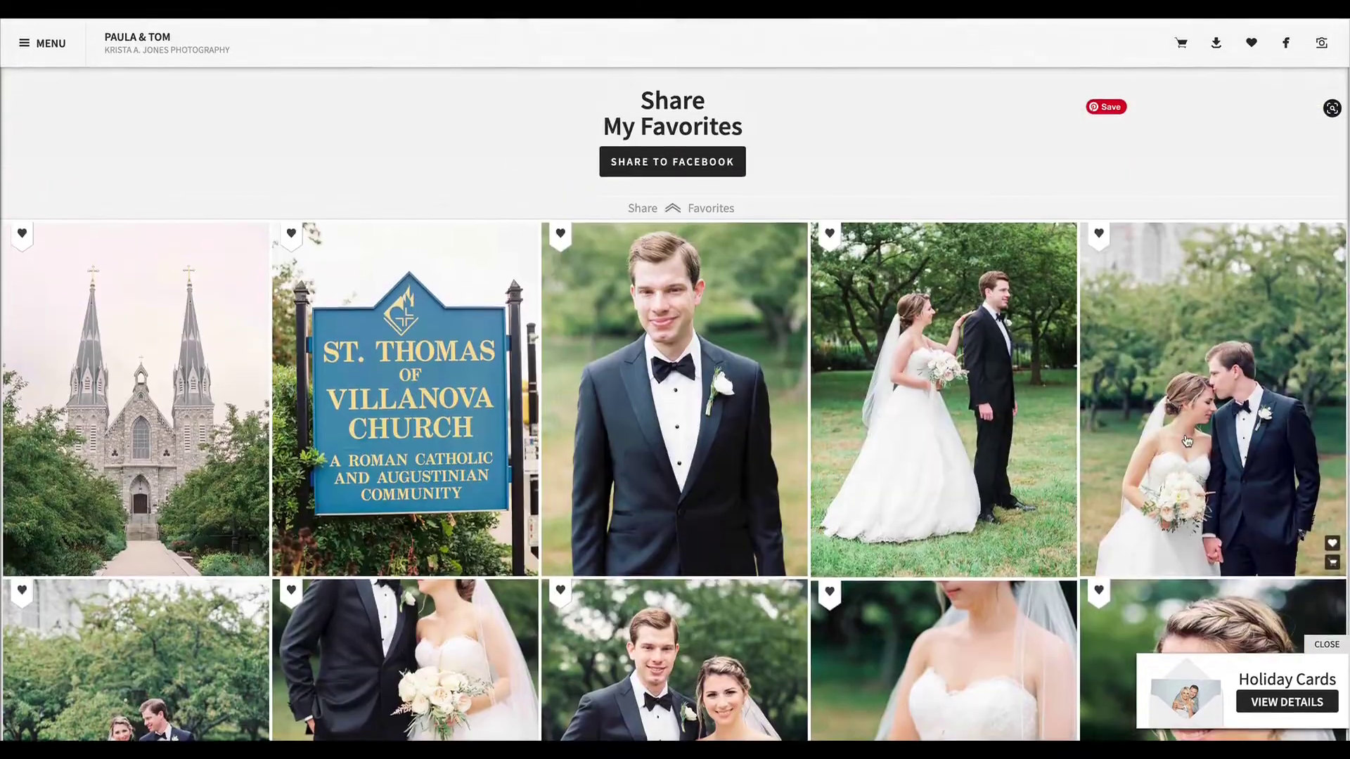
pyautogui.scroll(-5, 1186, 441)
pyautogui.scroll(5, 1187, 440)
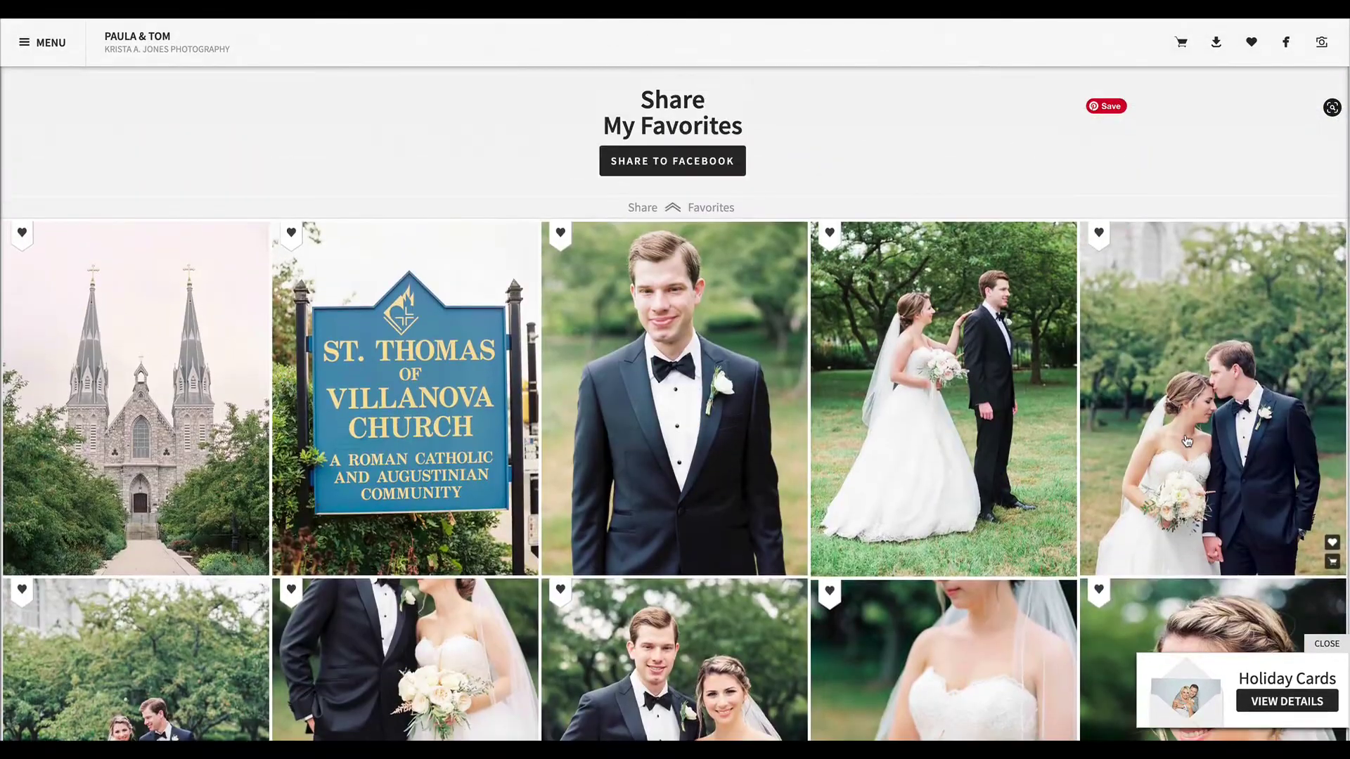
pyautogui.scroll(-10, 918, 282)
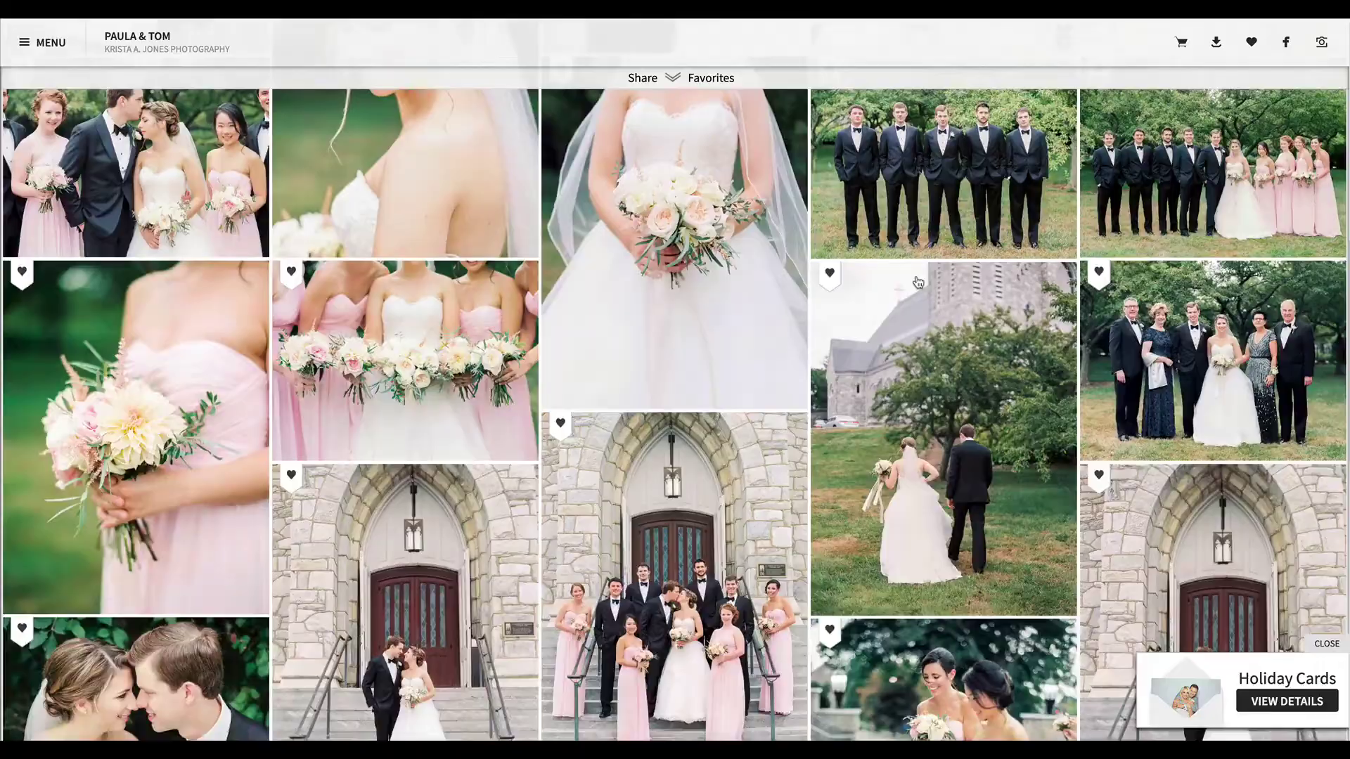
pyautogui.scroll(-5, 918, 283)
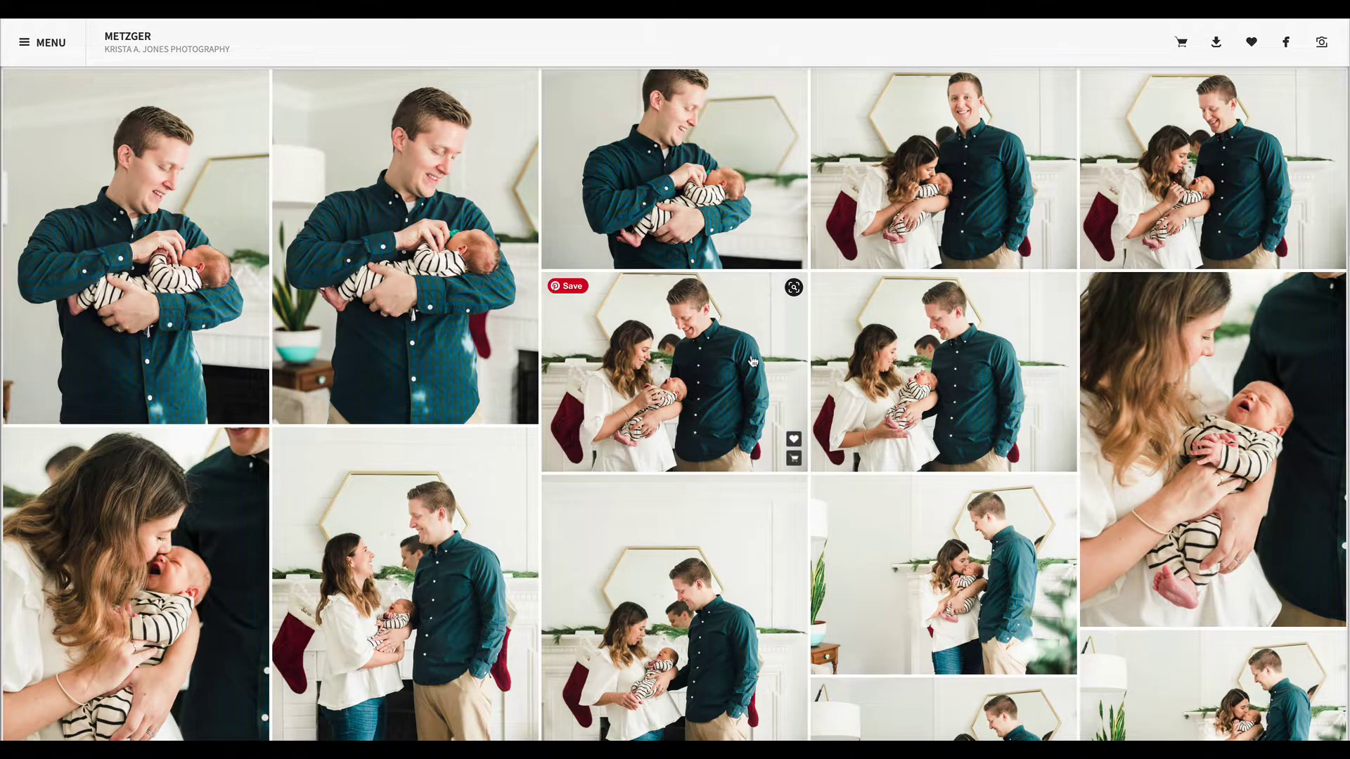
# Step: Heart the fireplace family photo with the newborn and sign in with email to save it
pyautogui.scroll(-1, 750, 360)
pyautogui.scroll(1, 751, 361)
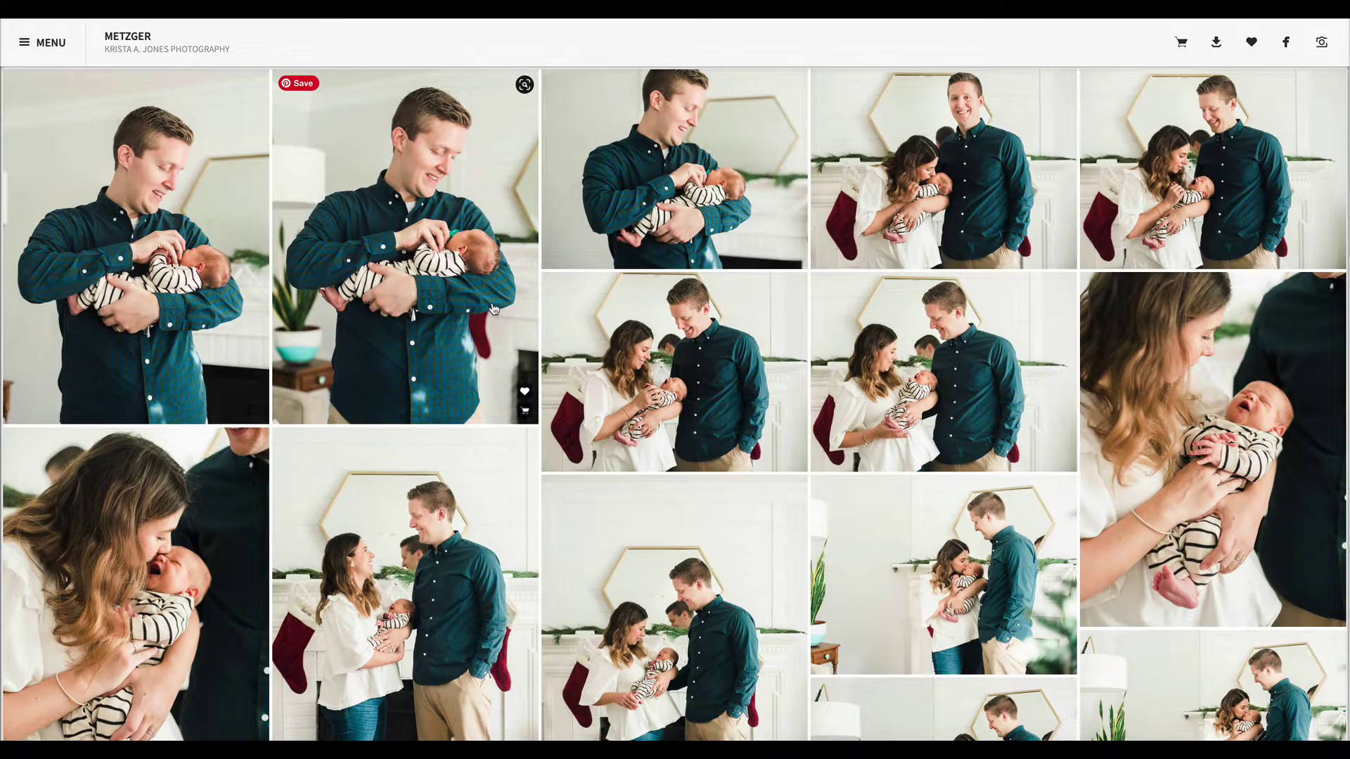
pyautogui.scroll(-3, 495, 308)
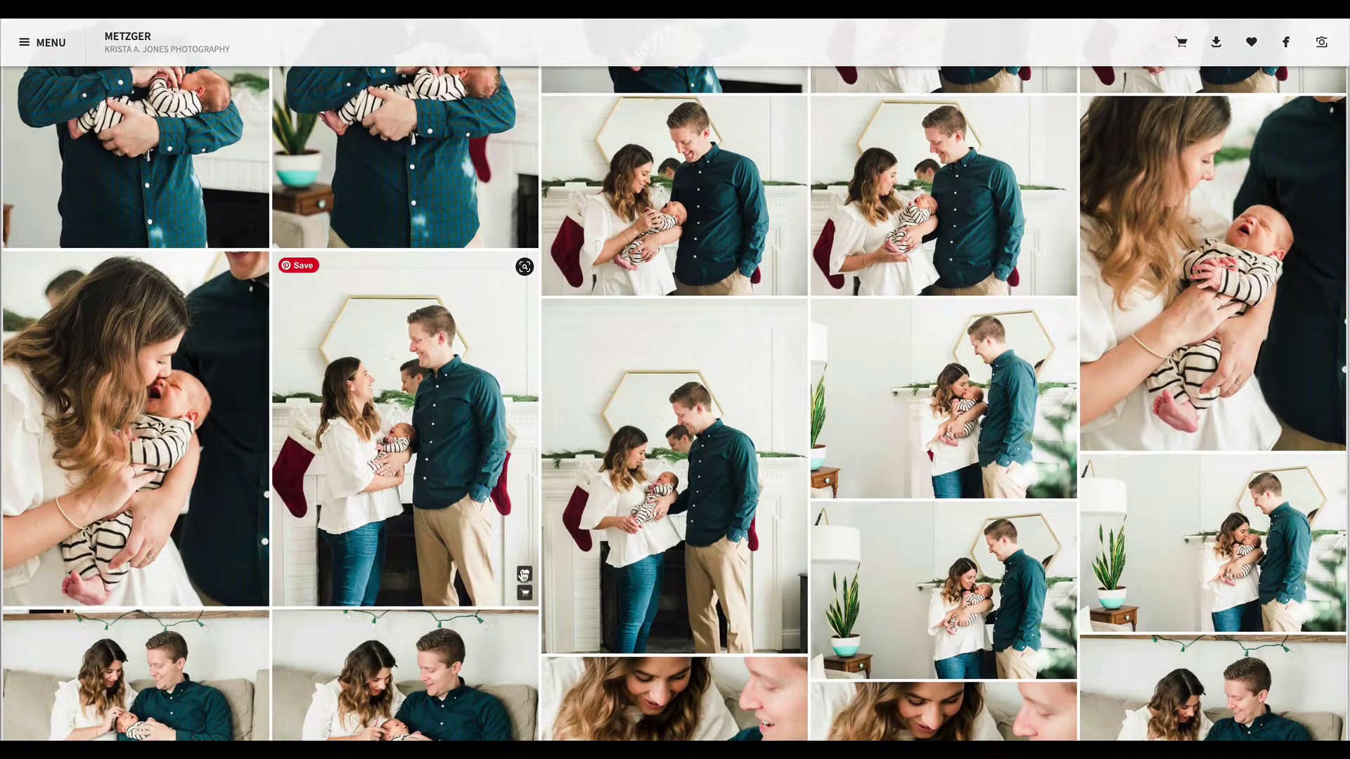
pyautogui.click(524, 575)
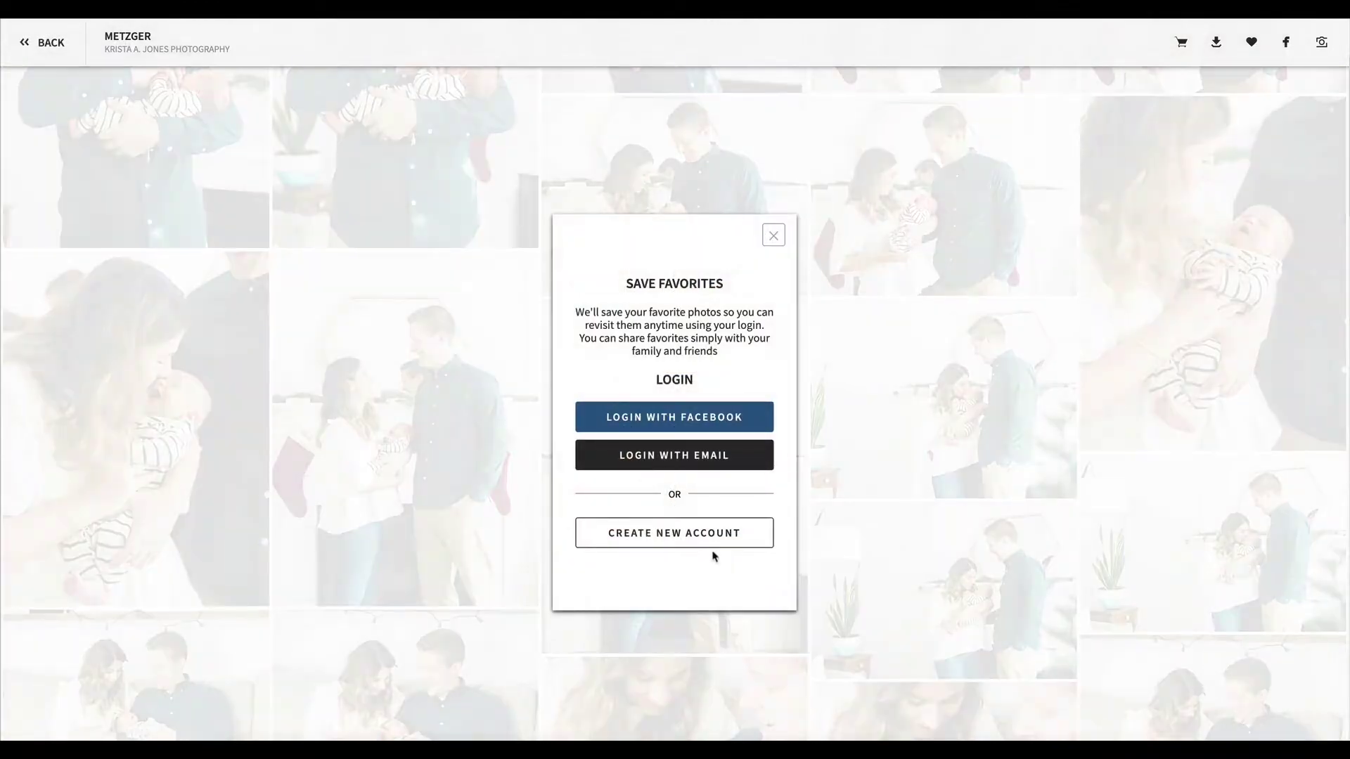
pyautogui.click(706, 458)
pyautogui.click(711, 460)
# Step: Heart the newborn family photo, the couple kissing the newborn, and mom cradling the baby
pyautogui.scroll(-1, 916, 444)
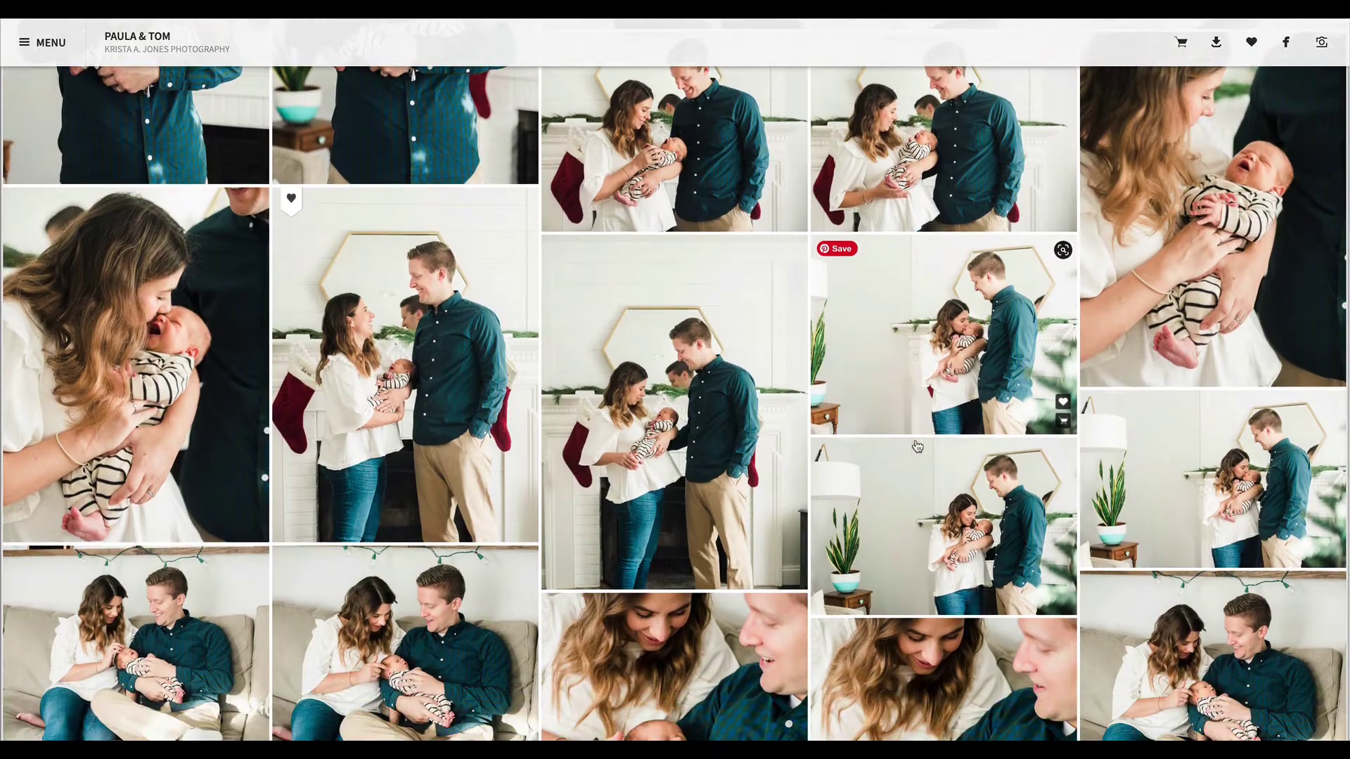
pyautogui.click(1065, 406)
pyautogui.scroll(-6, 1060, 492)
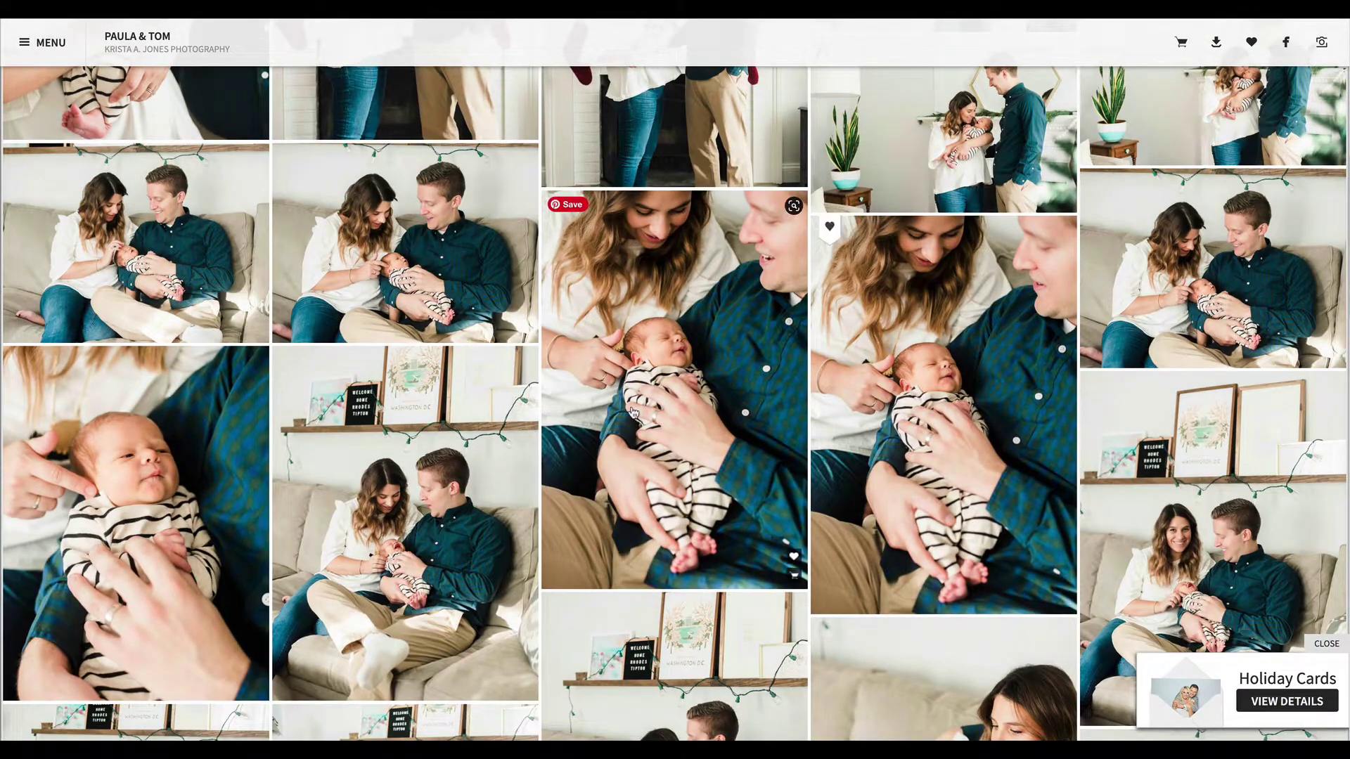
pyautogui.scroll(-1, 474, 313)
pyautogui.scroll(-1, 475, 313)
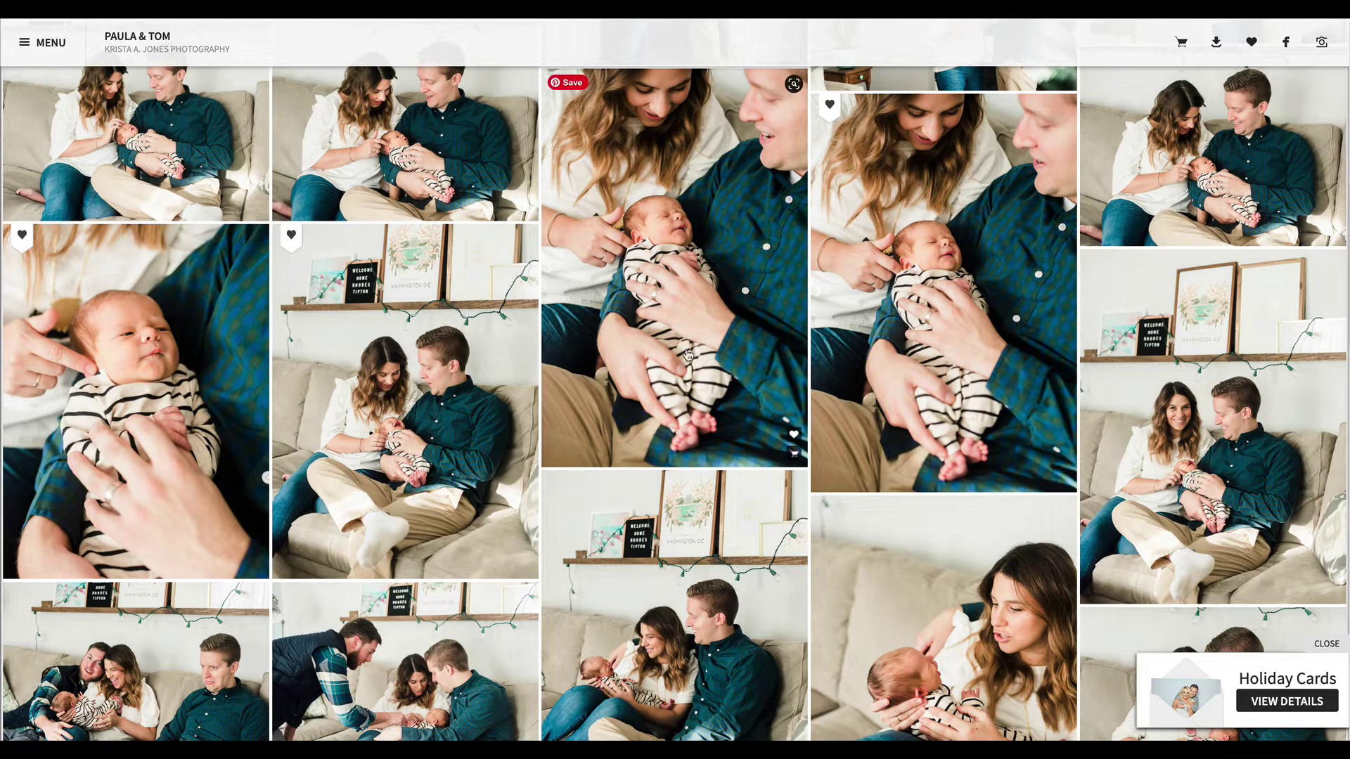
pyautogui.scroll(-4, 687, 355)
pyautogui.scroll(-1, 688, 355)
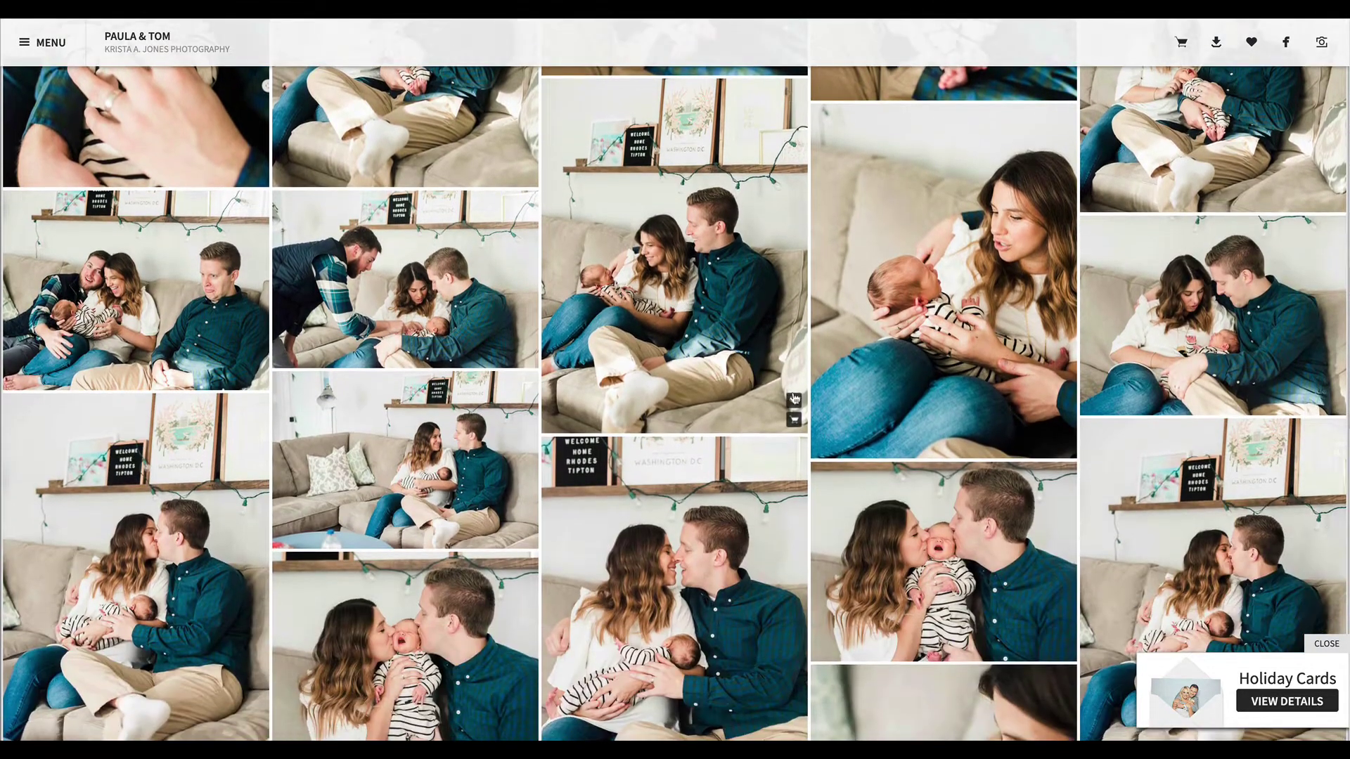
pyautogui.scroll(-1, 408, 380)
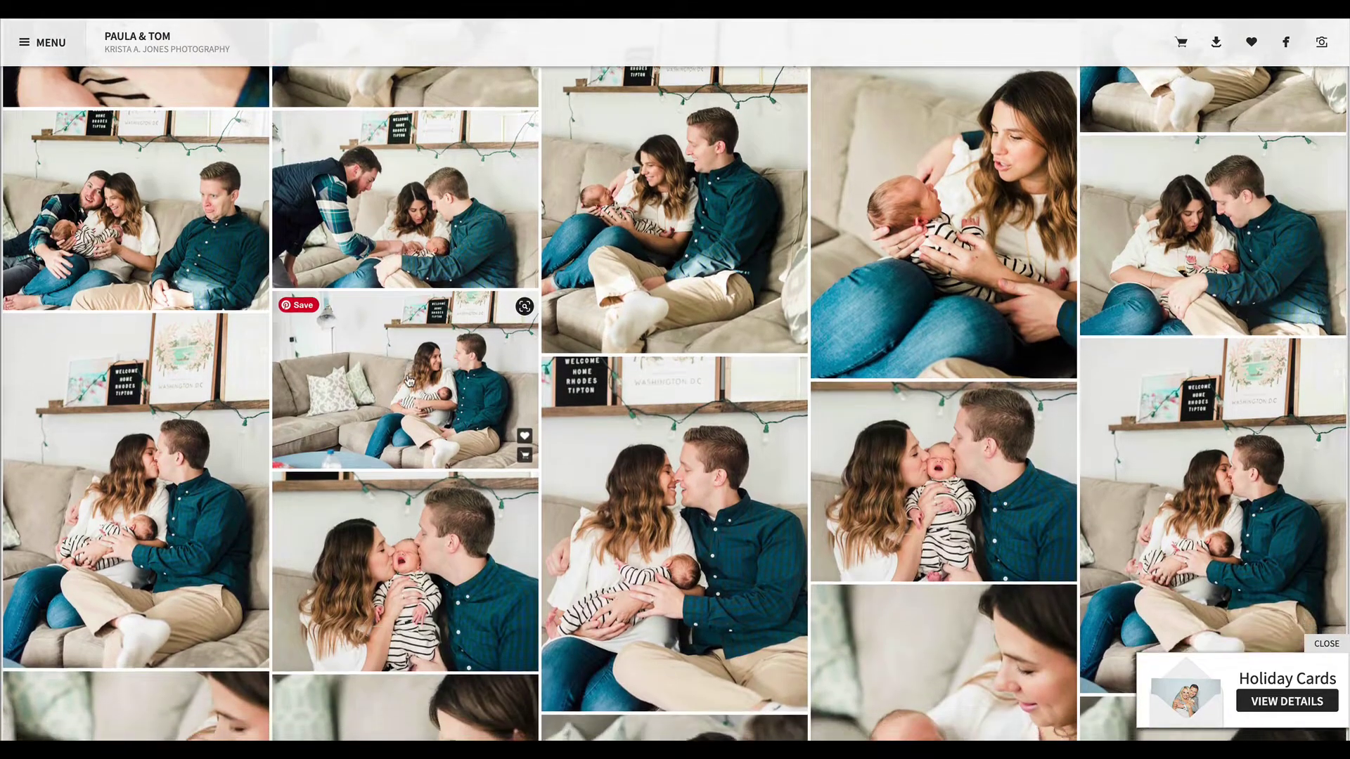
pyautogui.scroll(-3, 369, 212)
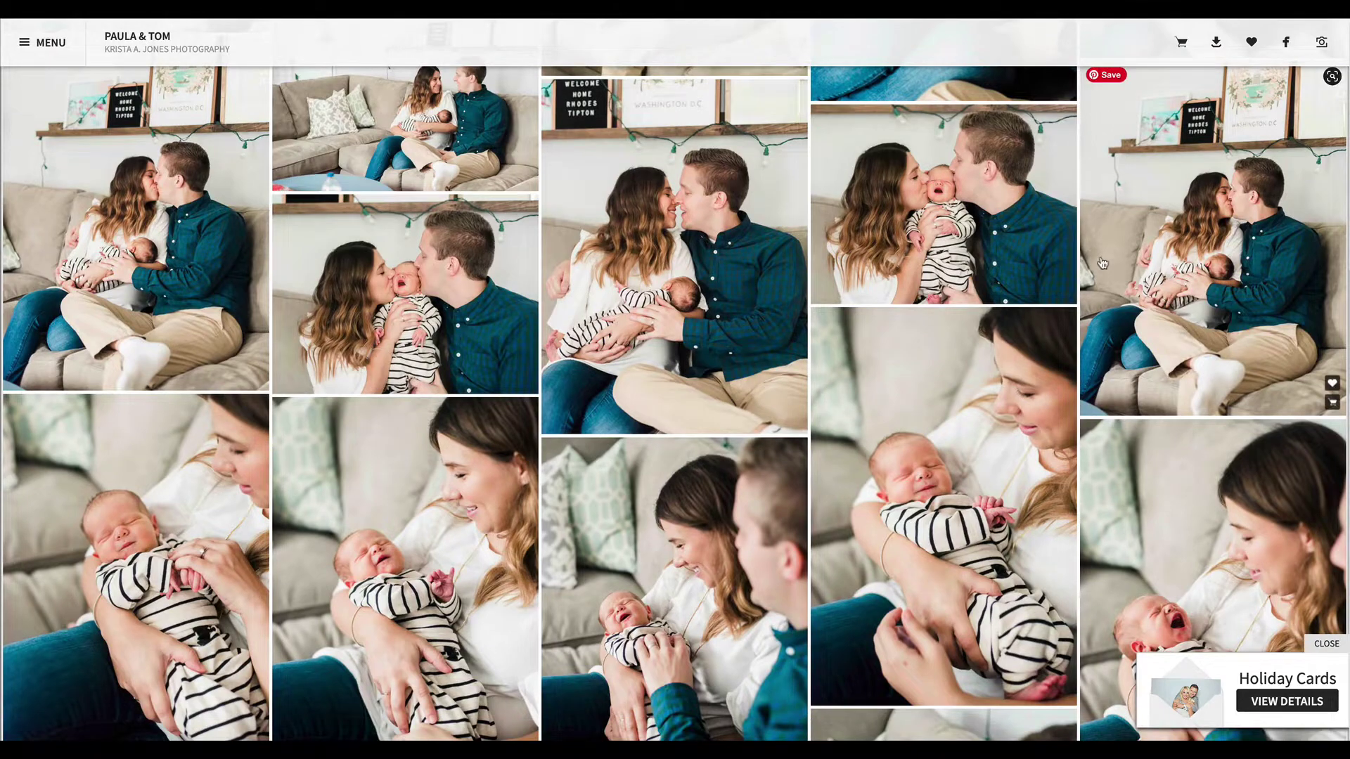
pyautogui.click(1063, 273)
pyautogui.scroll(-3, 1063, 273)
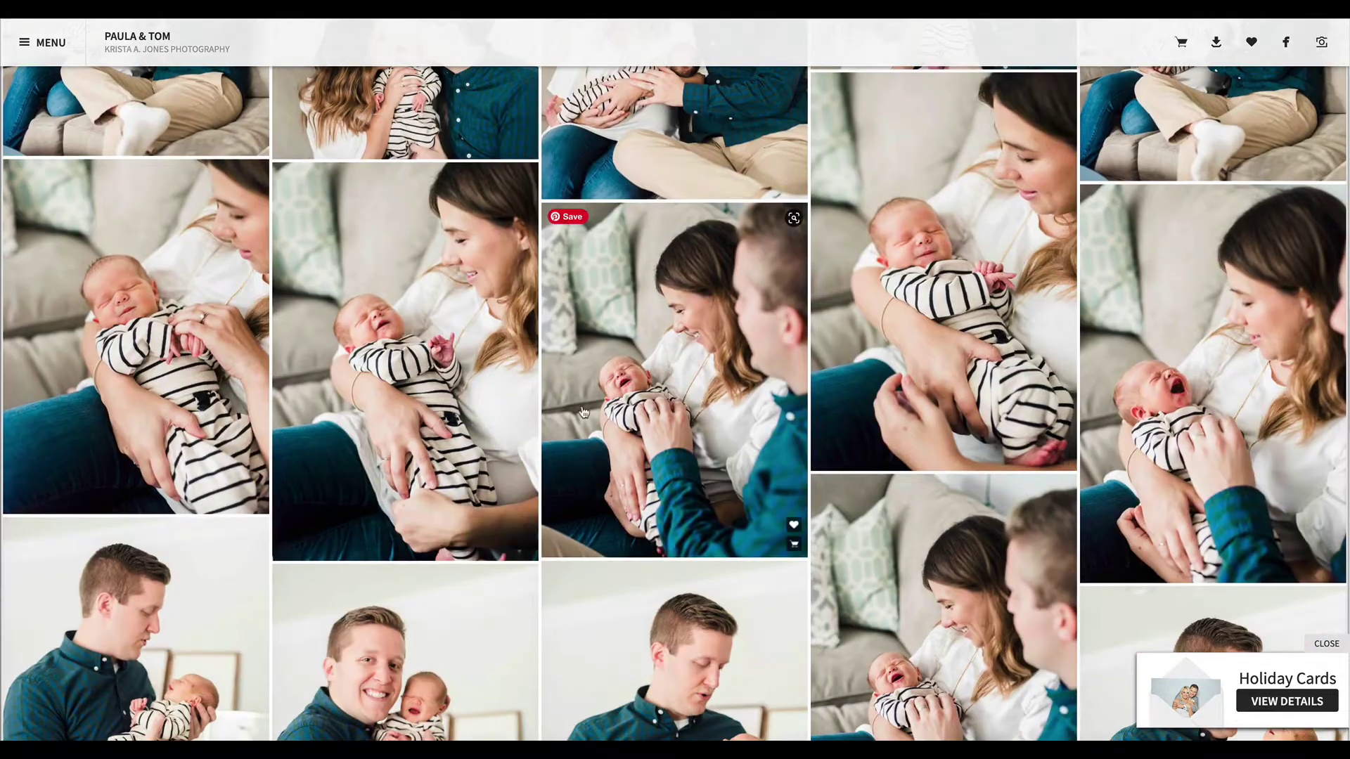
pyautogui.click(521, 527)
# Step: Scroll further down the newborn gallery through the shots of the mother cradling the baby
pyautogui.scroll(-8, 521, 527)
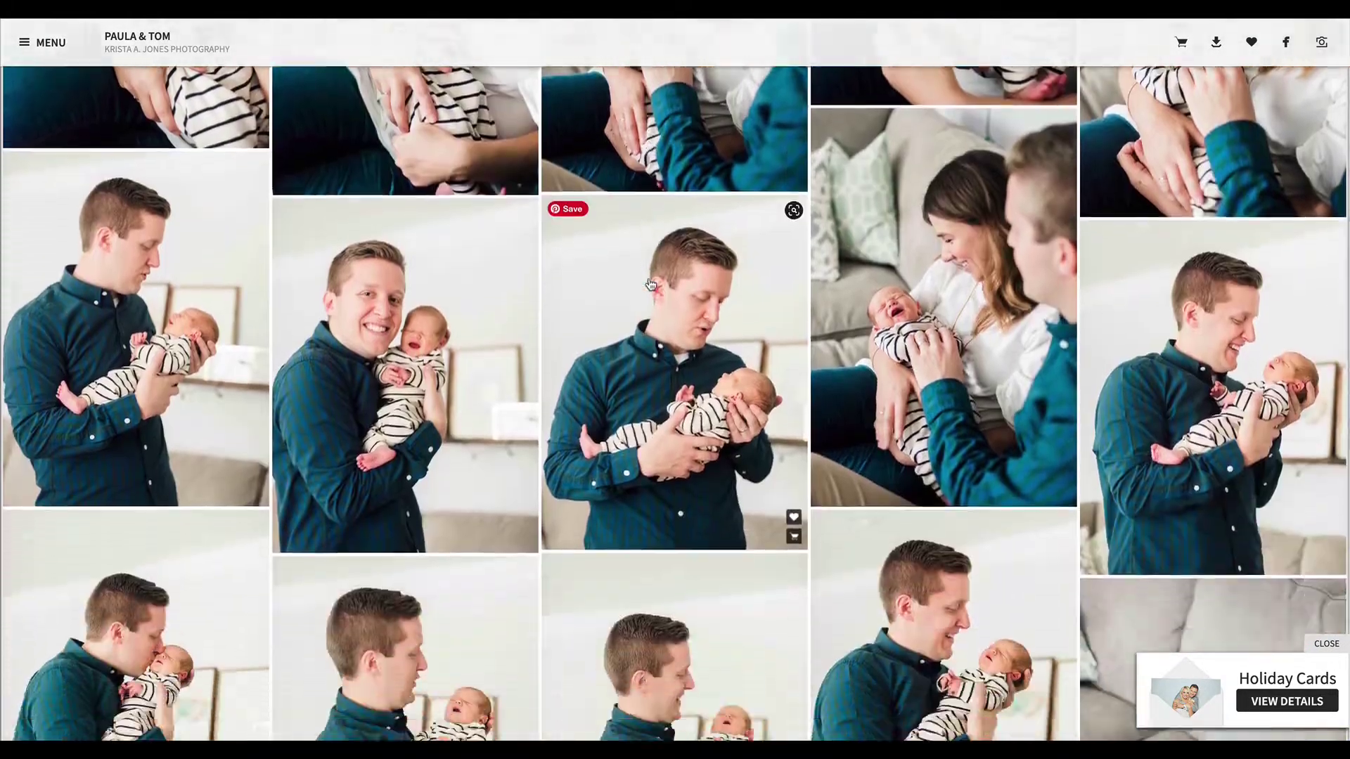
pyautogui.scroll(-6, 650, 284)
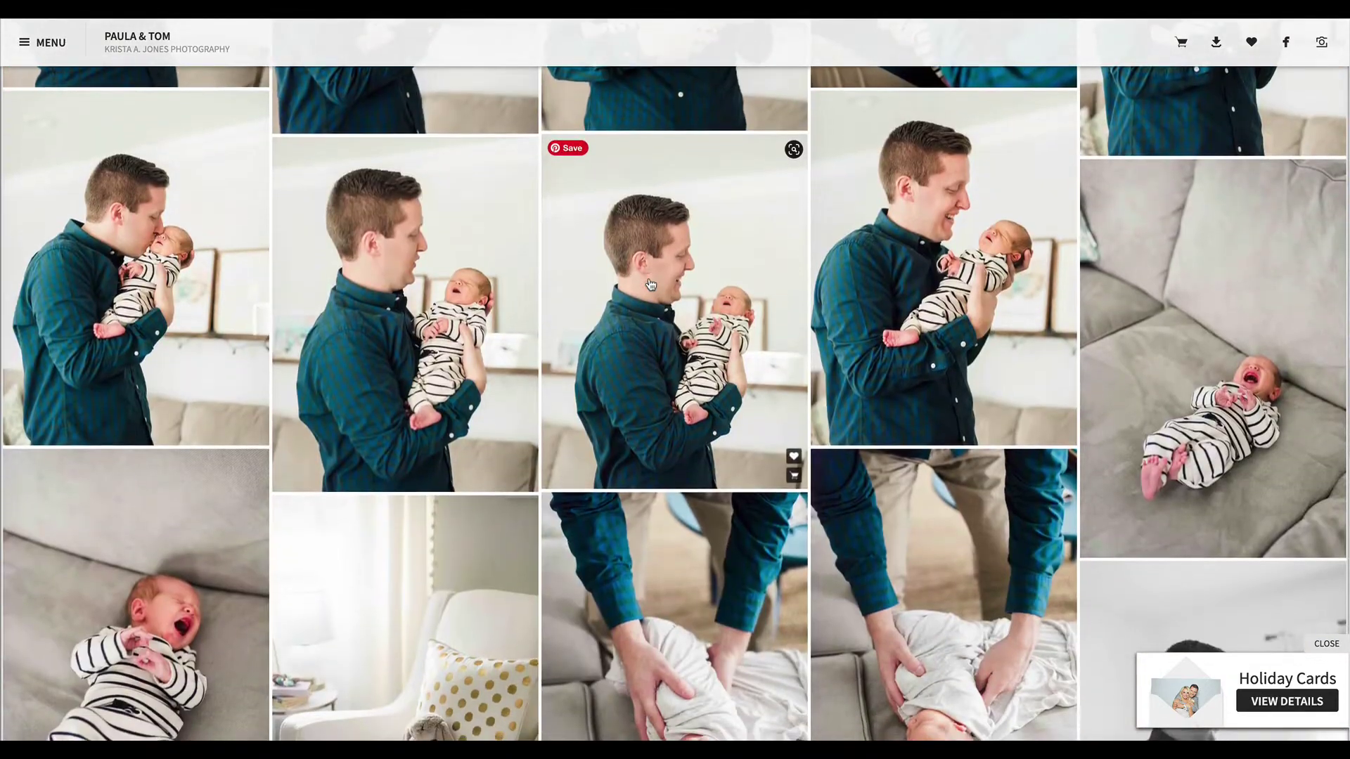
pyautogui.scroll(-2, 648, 285)
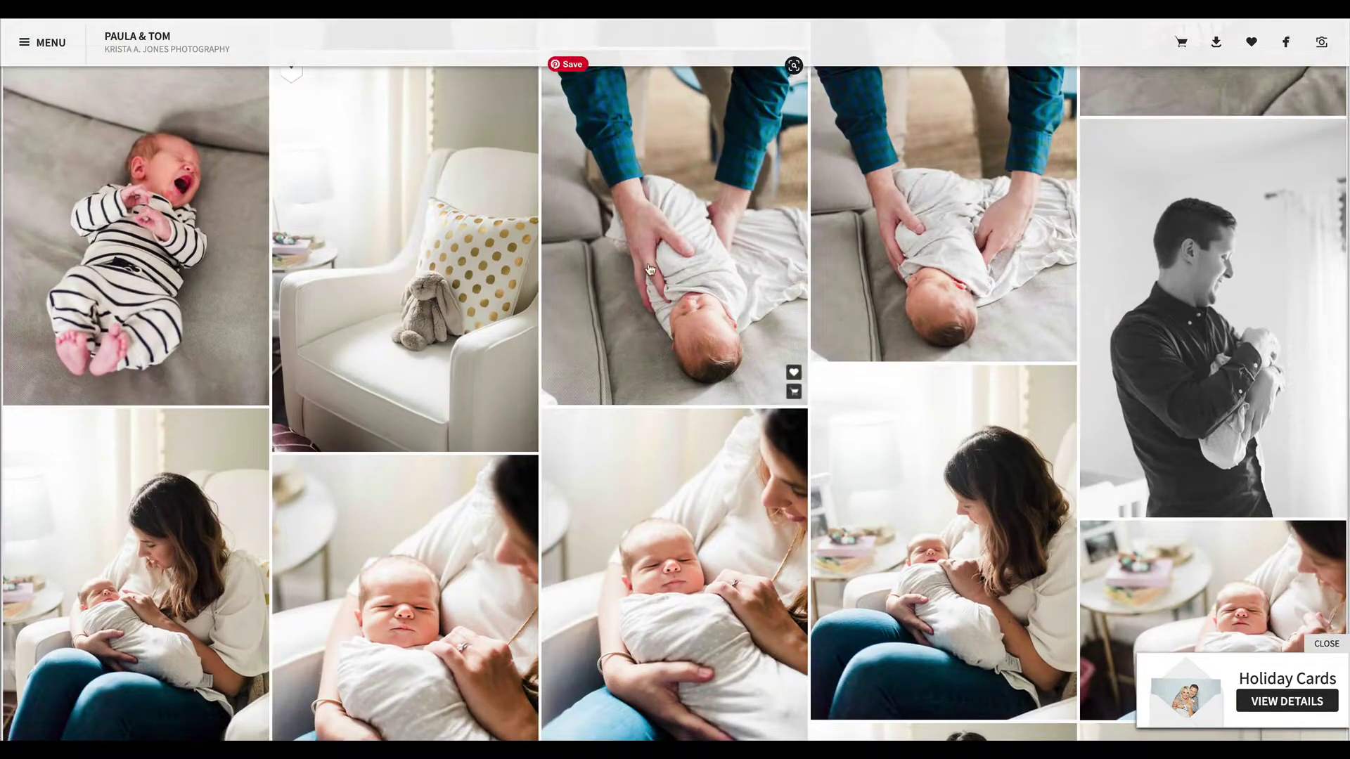
pyautogui.scroll(-3, 645, 278)
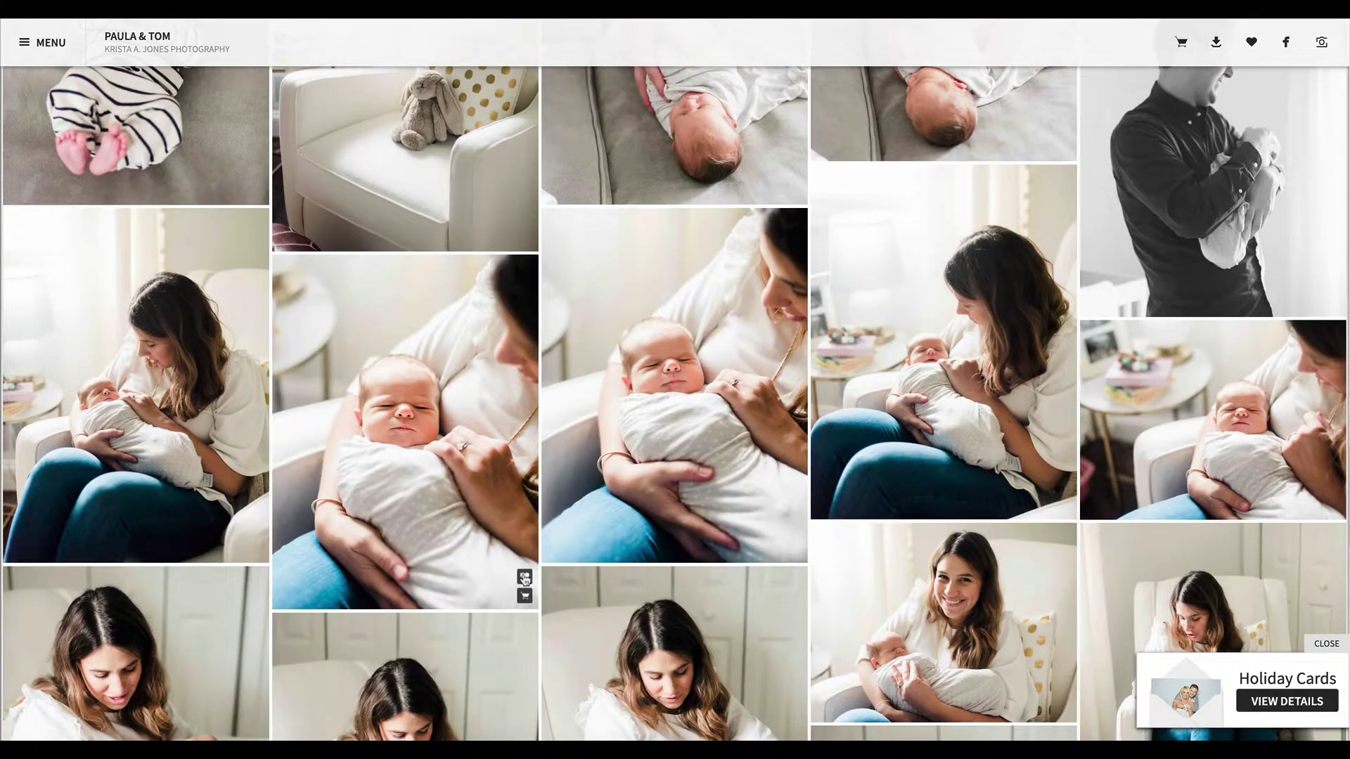
pyautogui.scroll(-4, 949, 337)
pyautogui.scroll(-2, 950, 339)
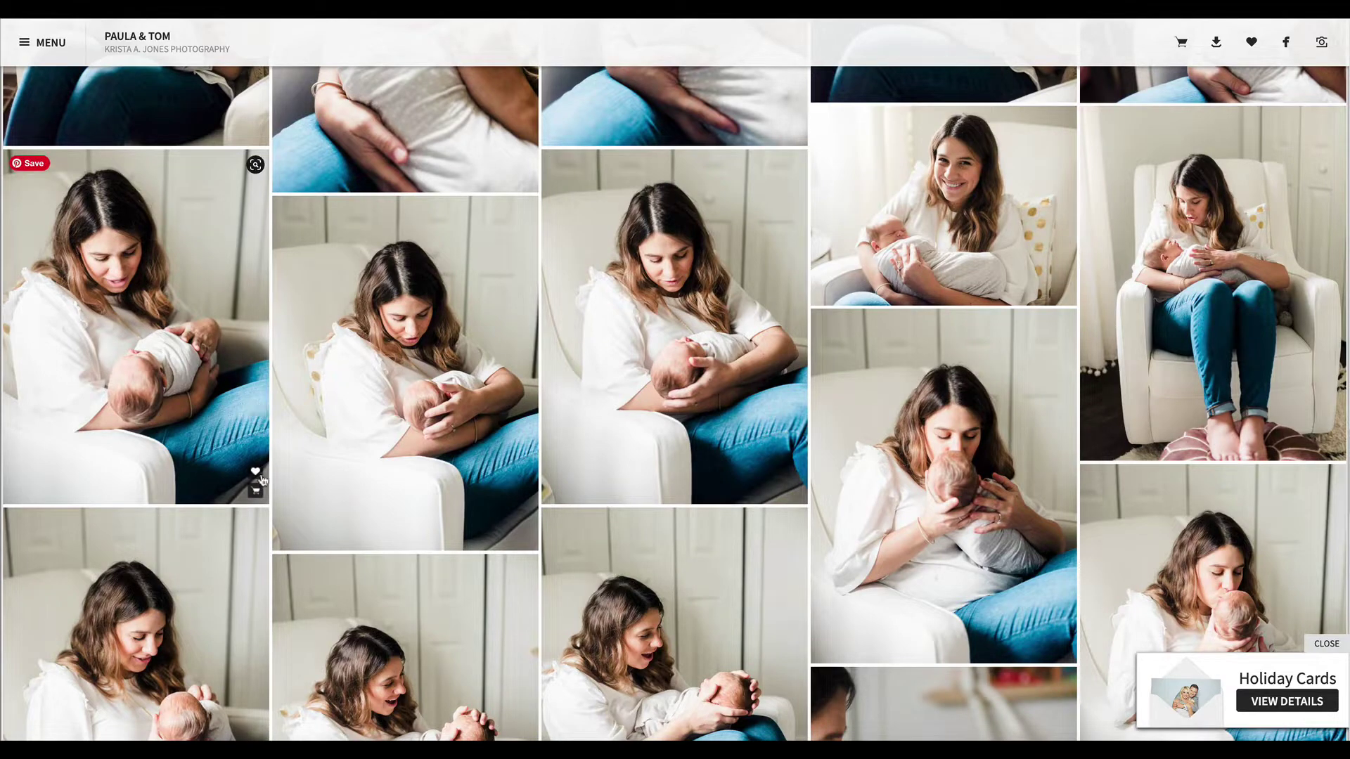
pyautogui.scroll(-1, 791, 306)
pyautogui.scroll(-3, 791, 306)
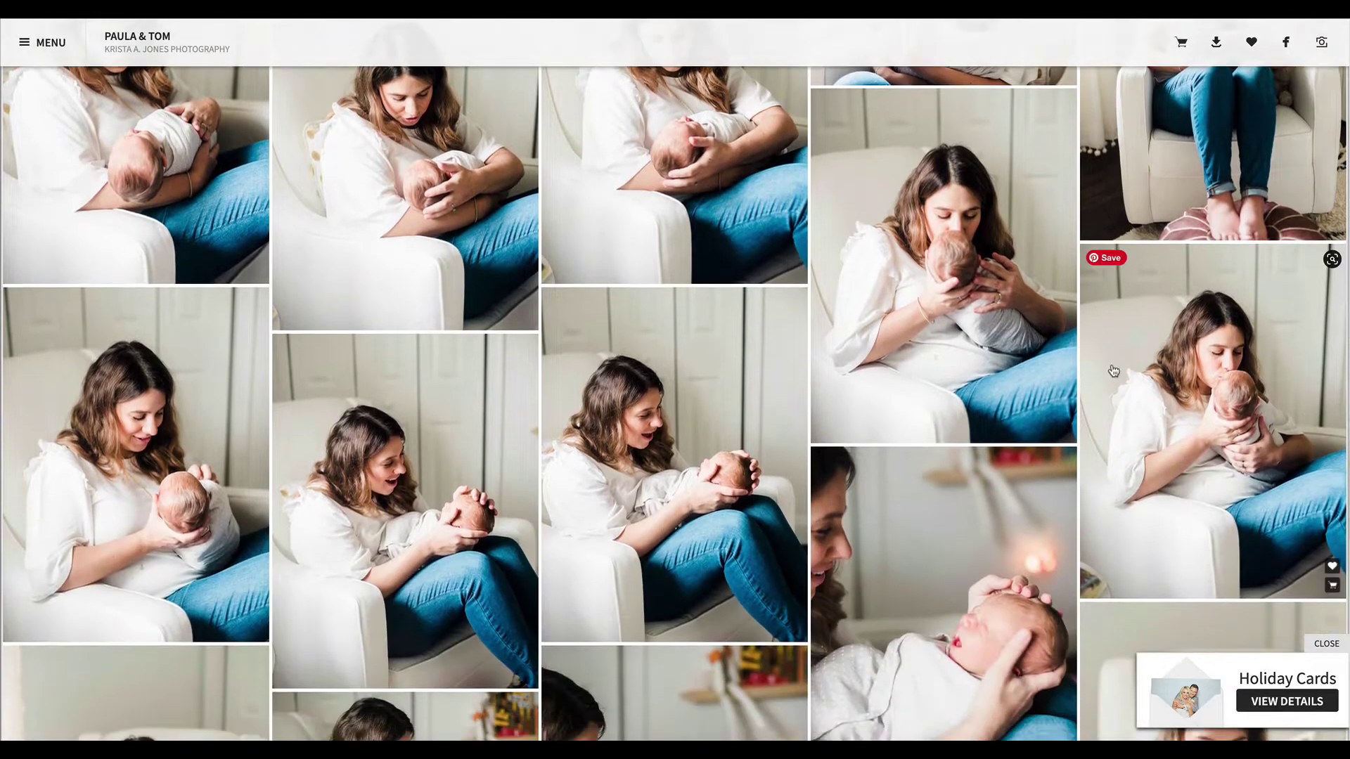
pyautogui.scroll(-2, 703, 316)
pyautogui.scroll(-4, 477, 413)
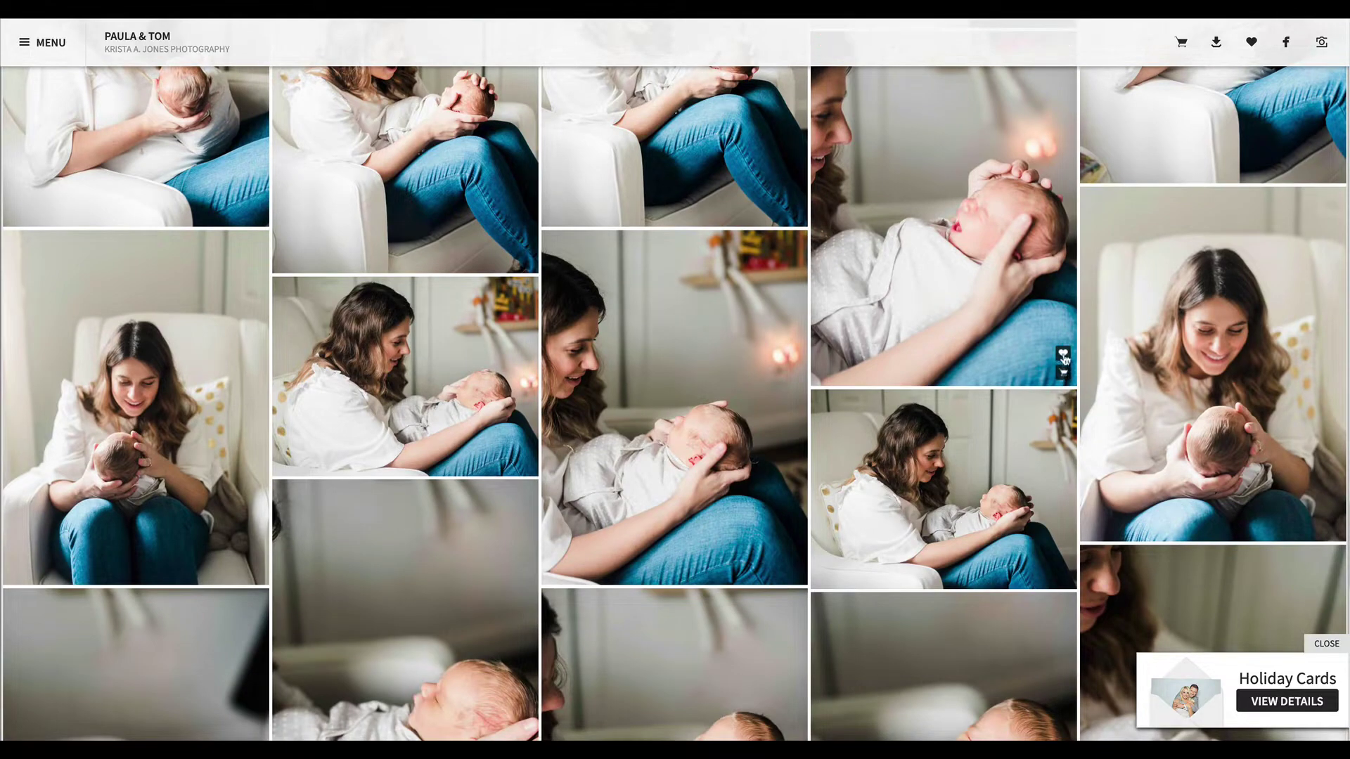
pyautogui.scroll(-5, 677, 399)
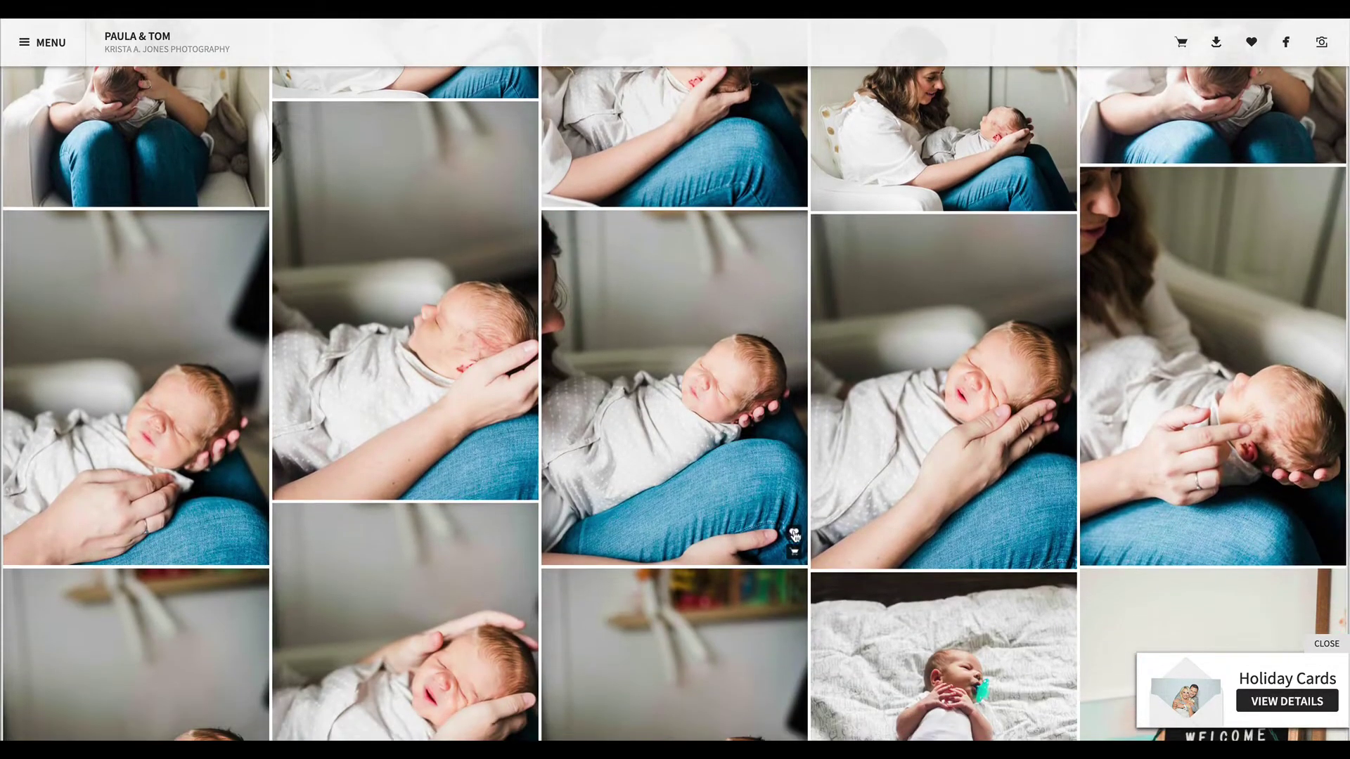
pyautogui.scroll(-5, 984, 386)
pyautogui.scroll(-2, 987, 389)
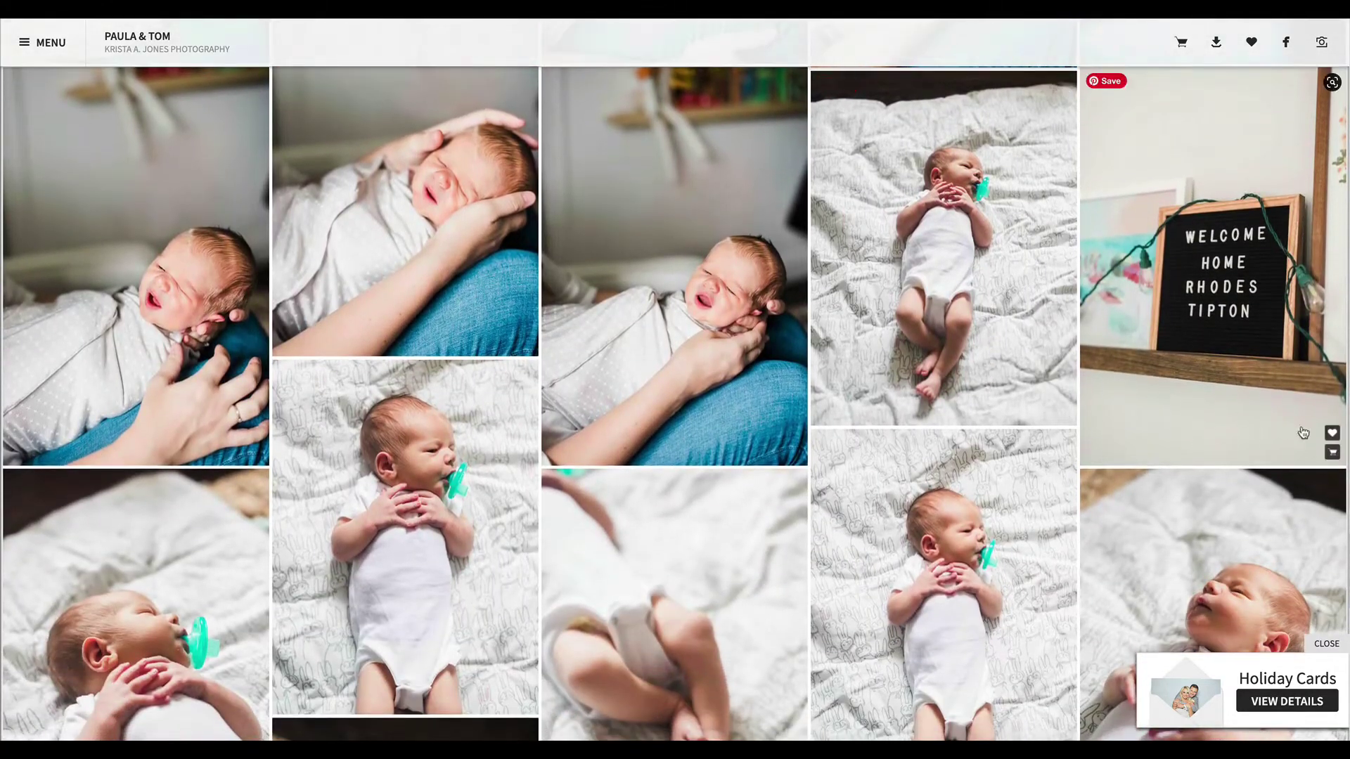
pyautogui.scroll(-5, 951, 381)
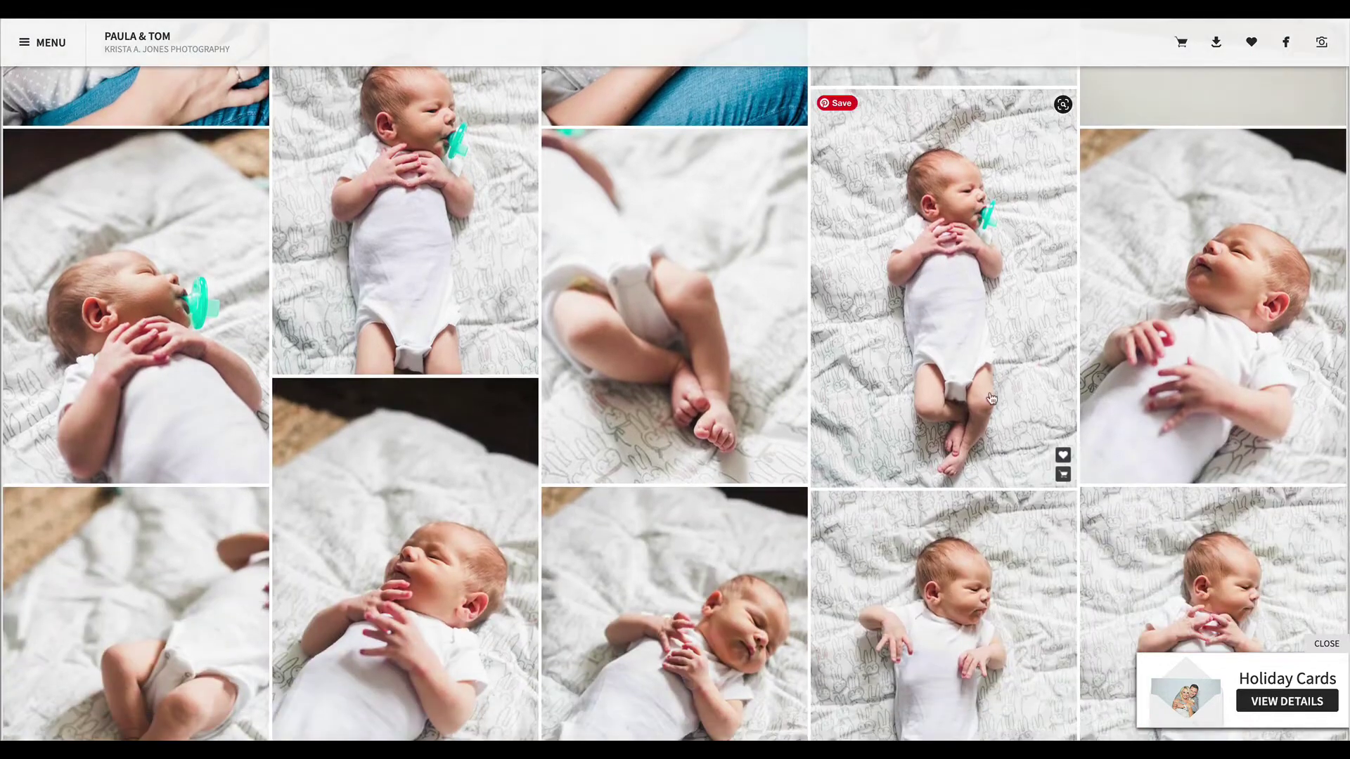
pyautogui.scroll(-4, 509, 403)
pyautogui.scroll(-1, 1326, 371)
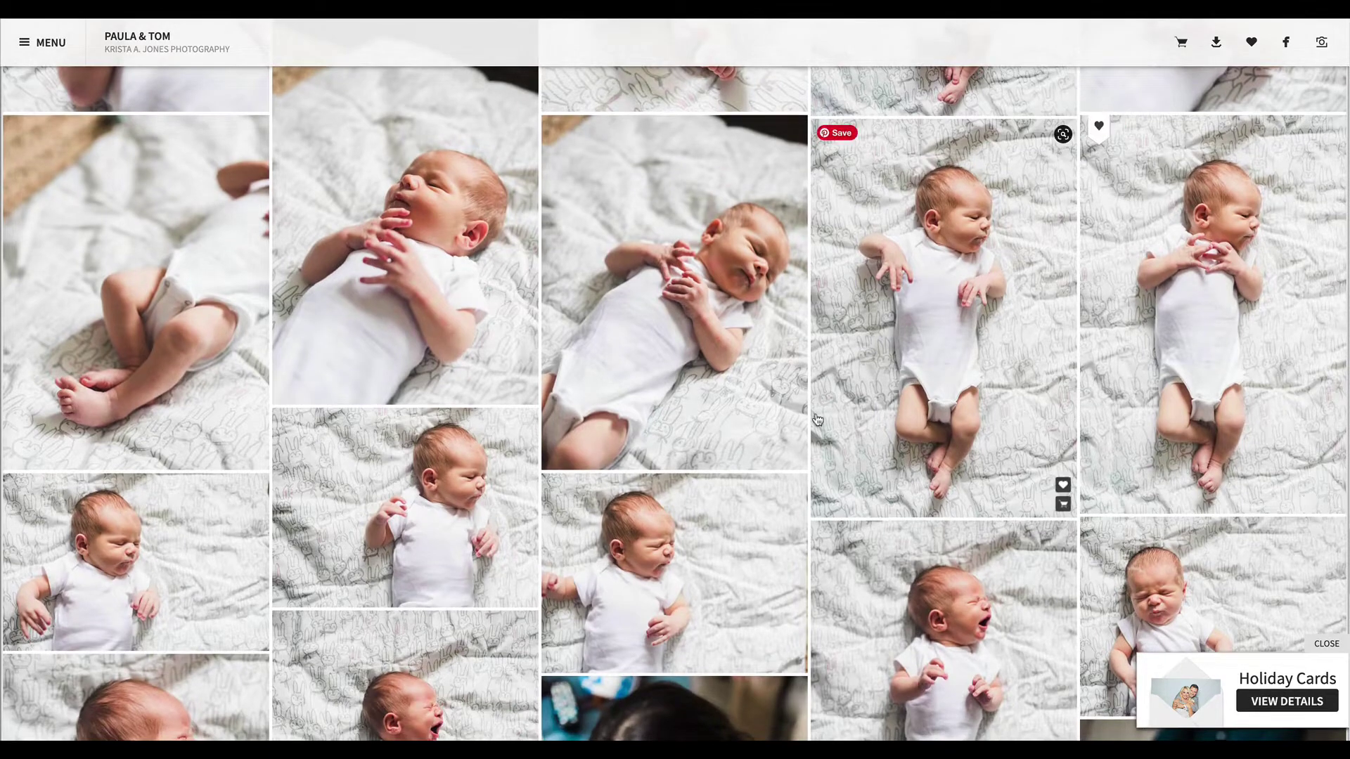
pyautogui.scroll(-3, 817, 420)
pyautogui.scroll(-3, 440, 351)
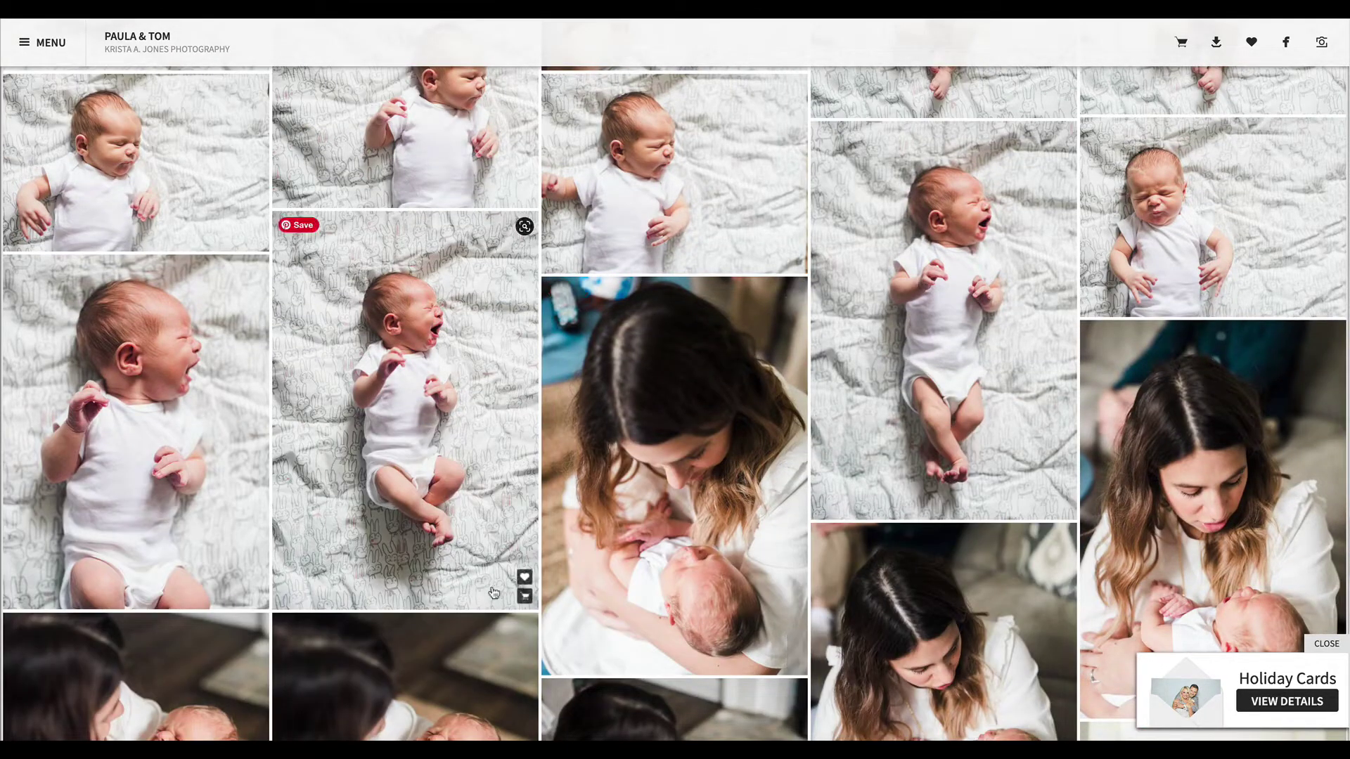
pyautogui.scroll(-4, 675, 457)
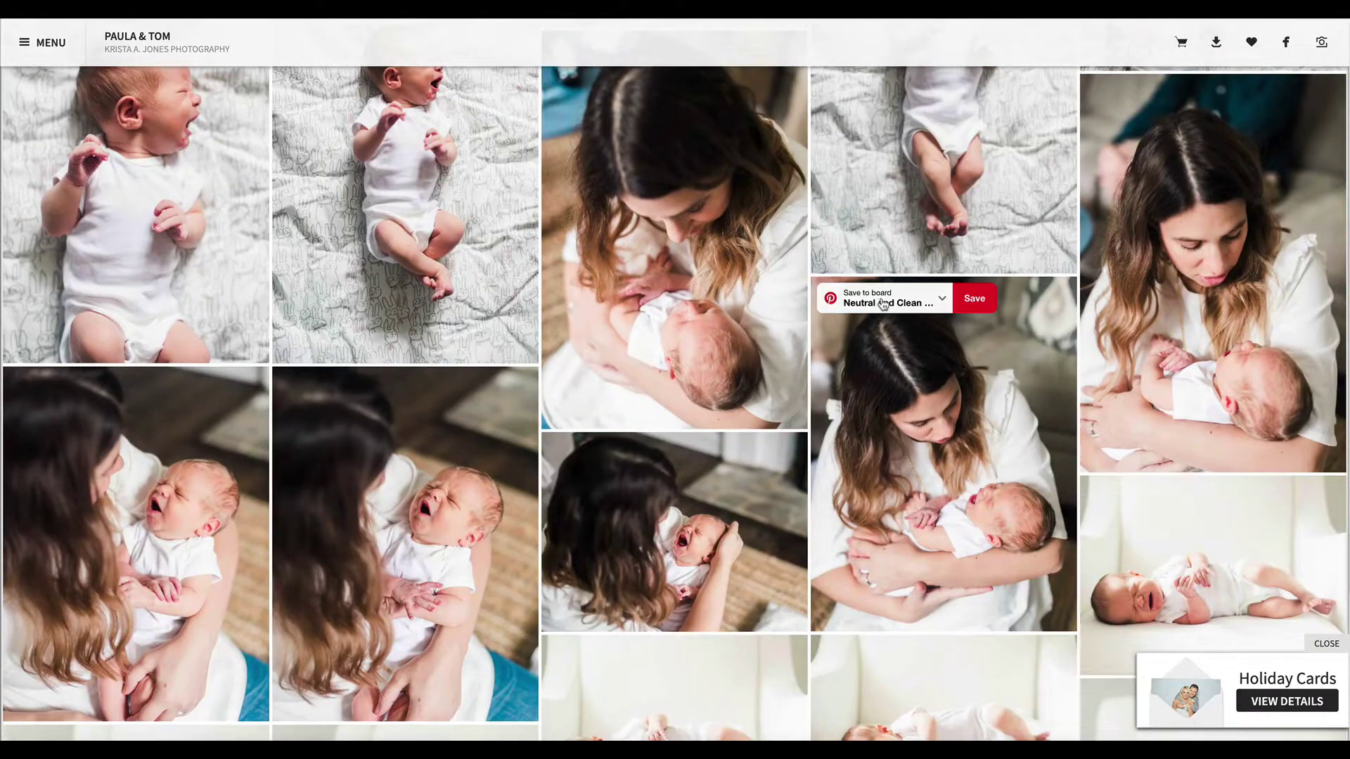
# Step: Scroll down and heart a photo of the baby in the brown knitted pompom hat
pyautogui.scroll(-8, 1036, 482)
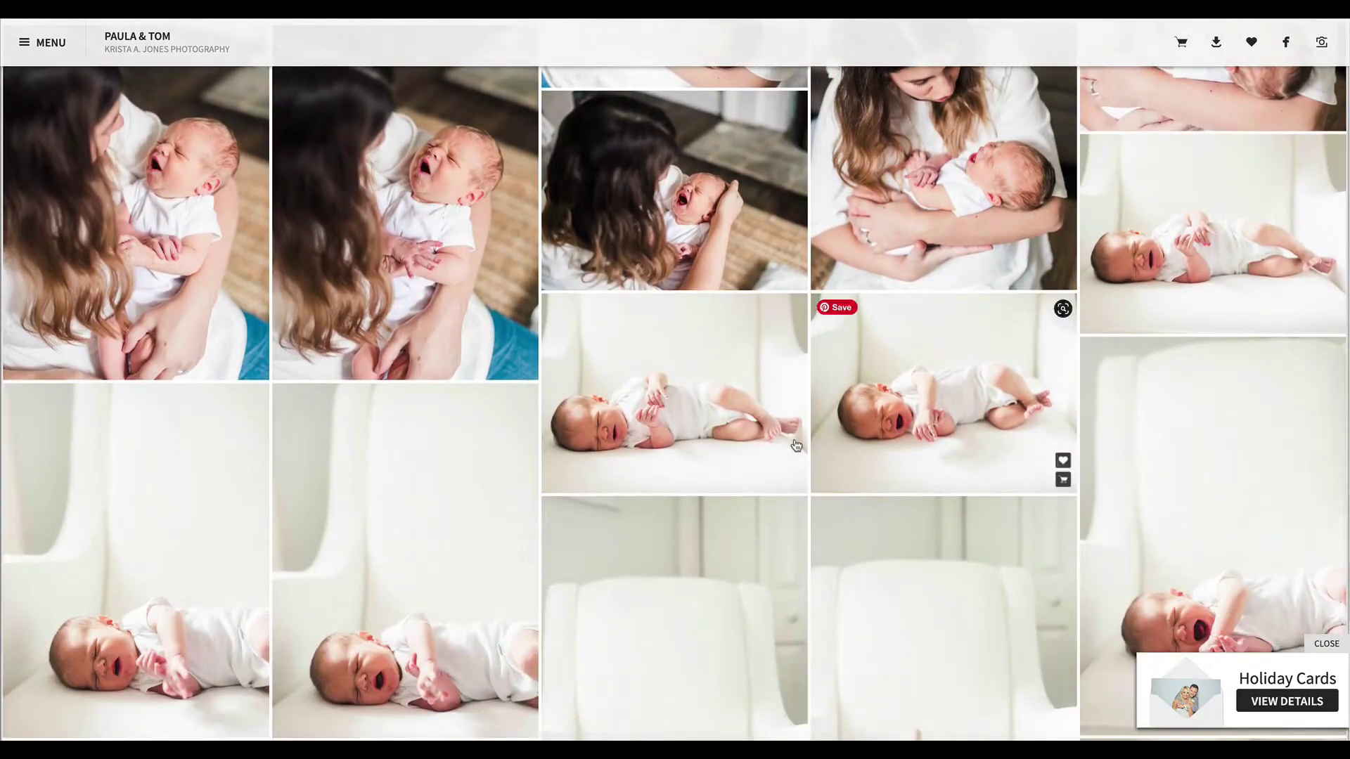
pyautogui.scroll(1, 484, 565)
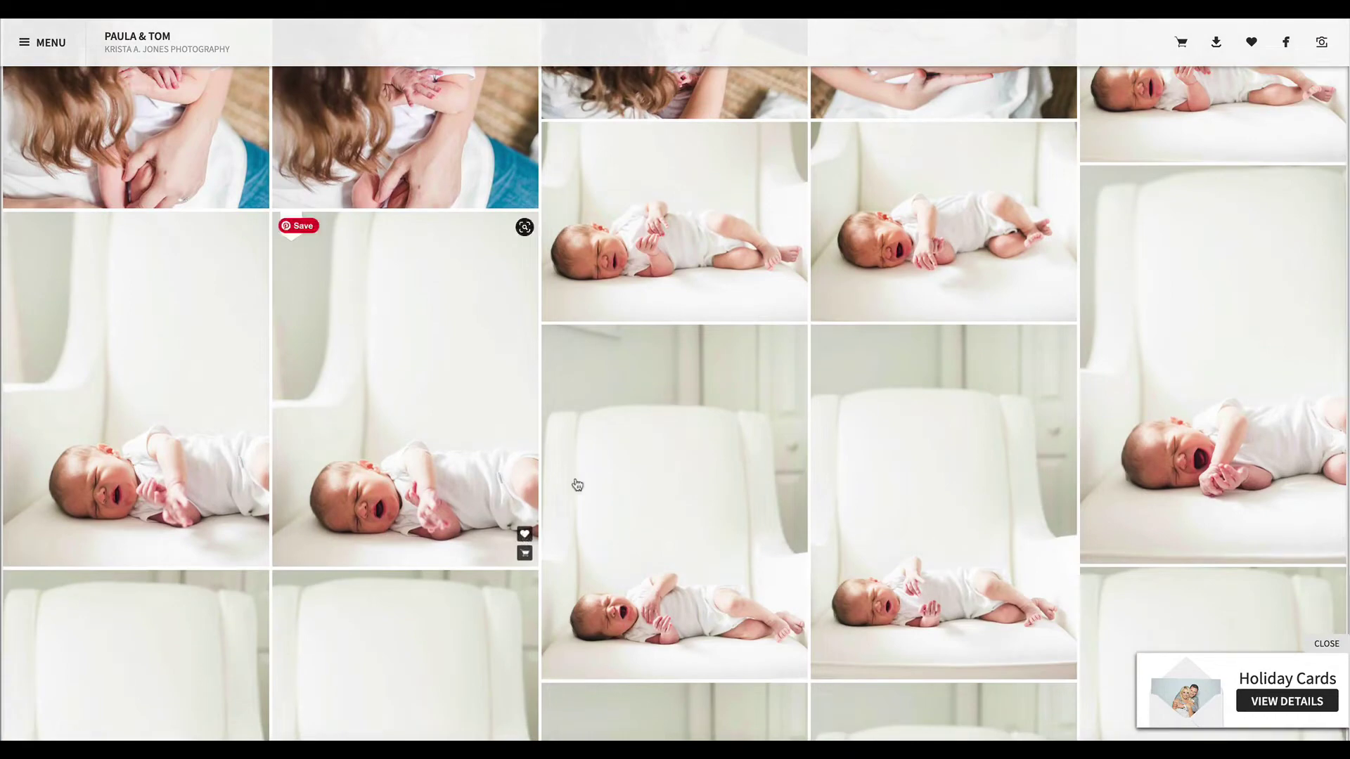
pyautogui.scroll(-4, 540, 516)
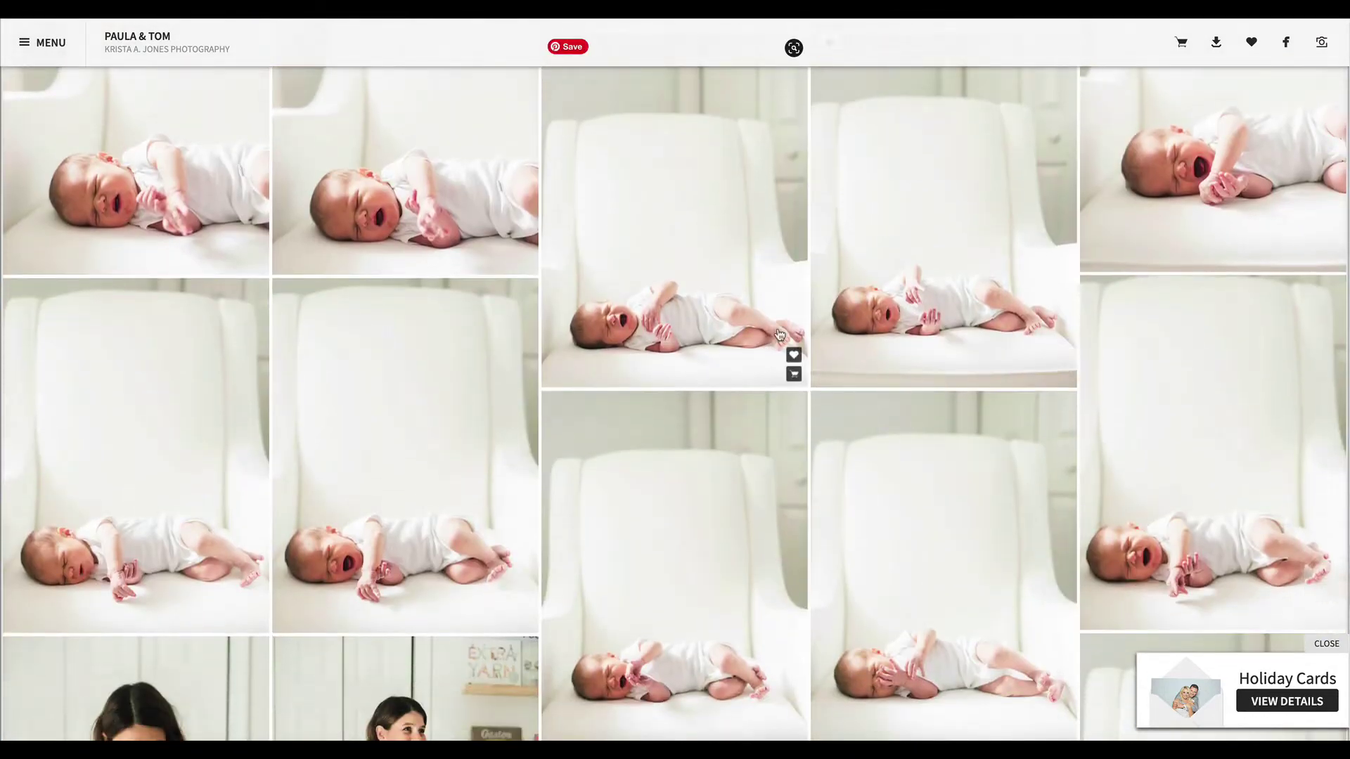
pyautogui.scroll(-7, 779, 335)
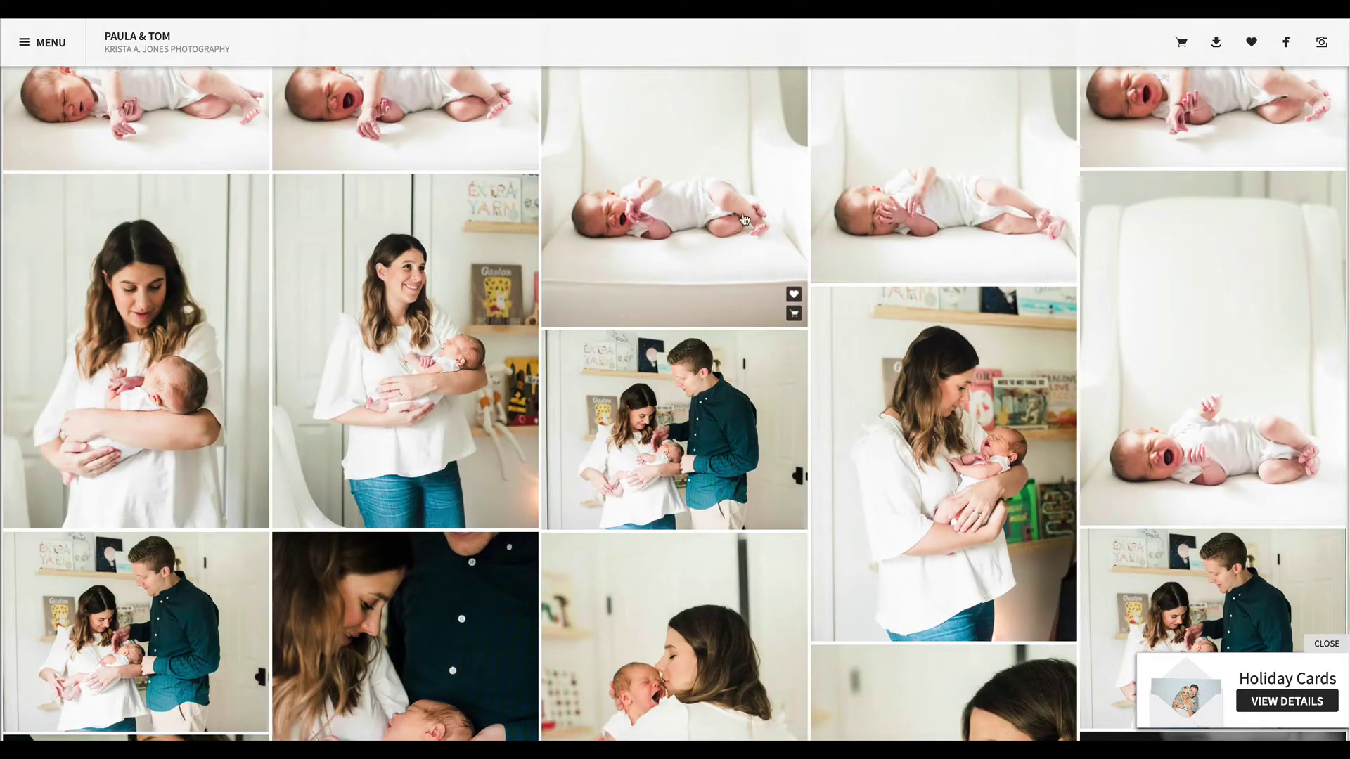
pyautogui.scroll(-3, 725, 191)
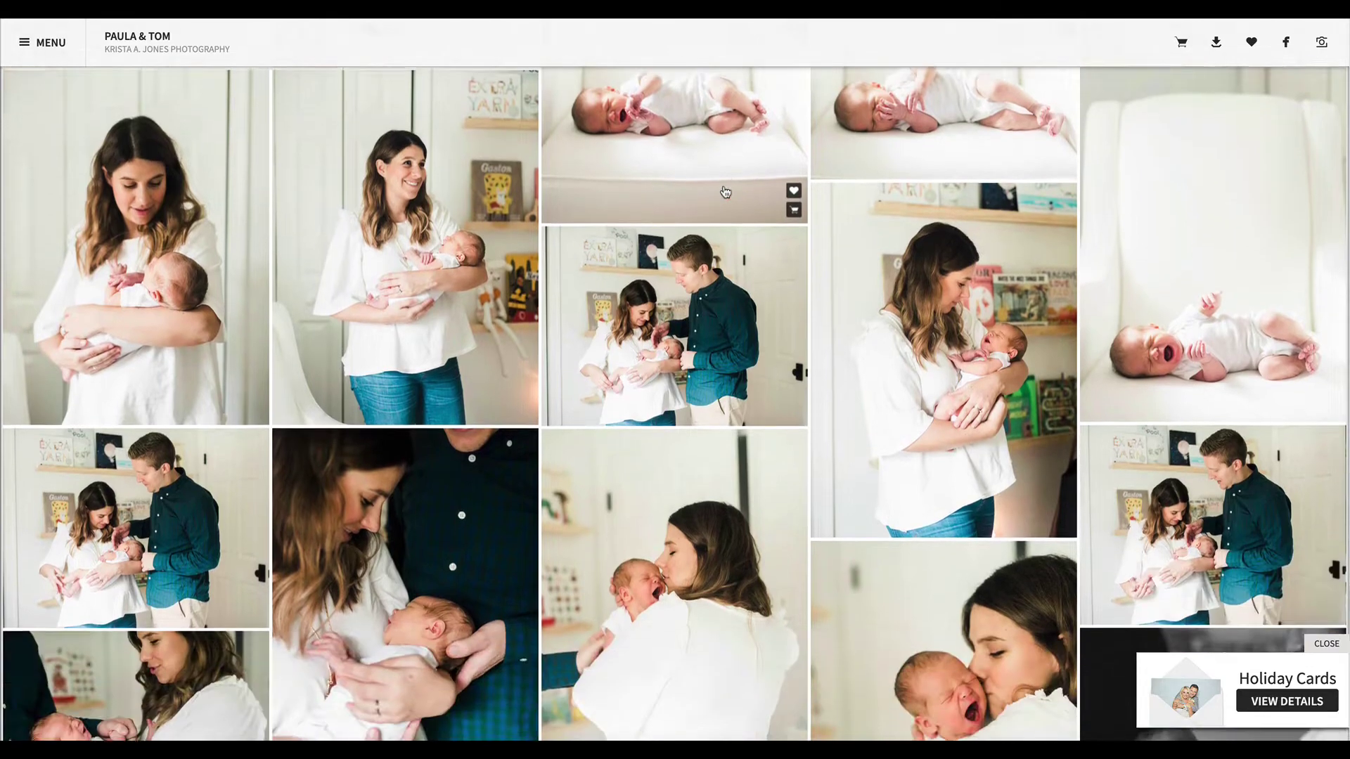
pyautogui.scroll(-3, 725, 191)
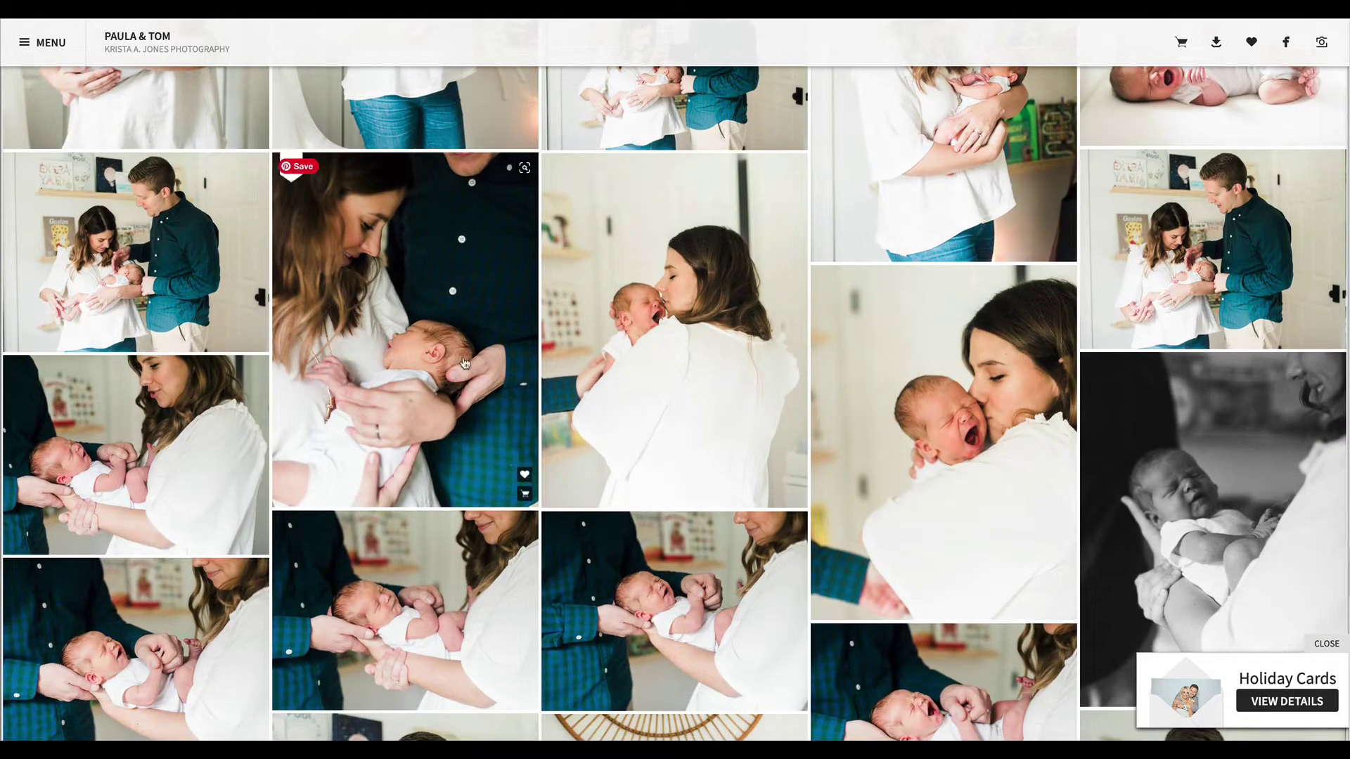
pyautogui.scroll(-8, 484, 405)
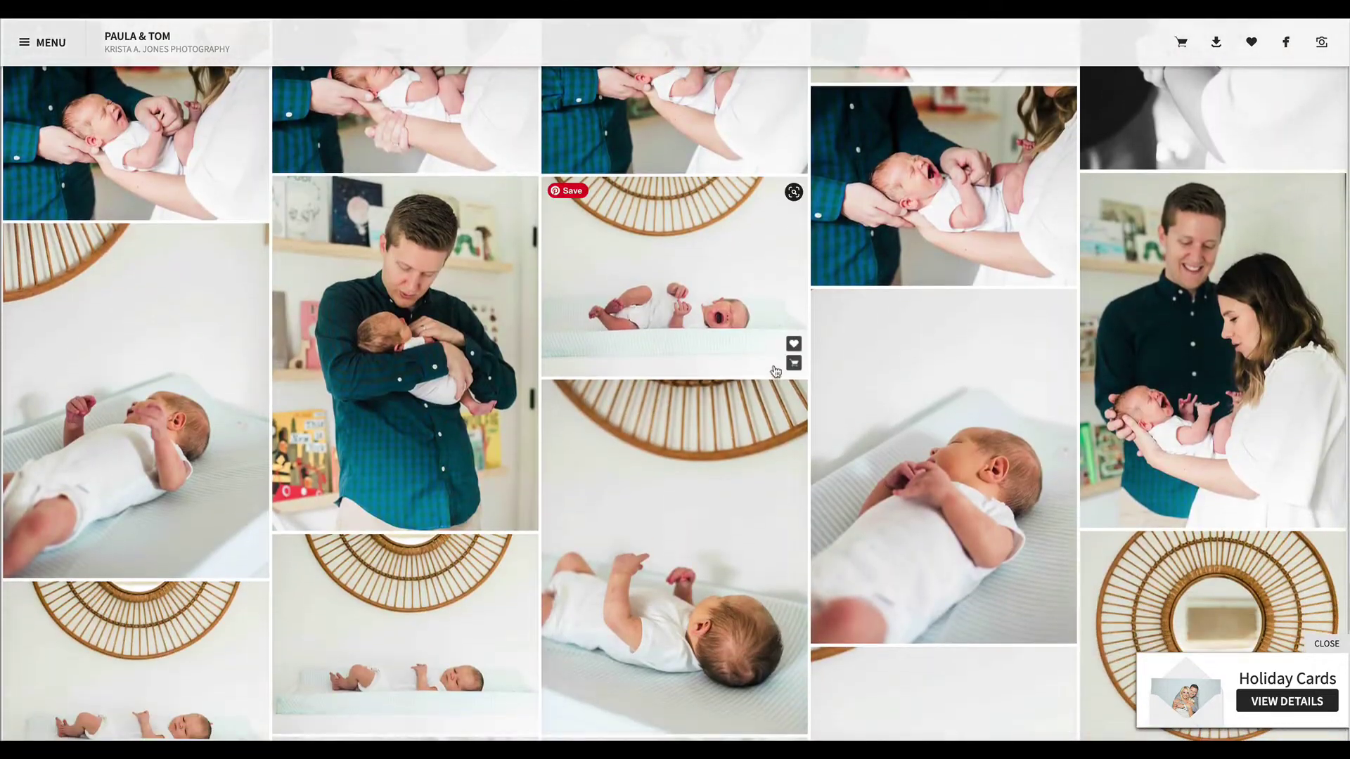
pyautogui.scroll(-1, 582, 407)
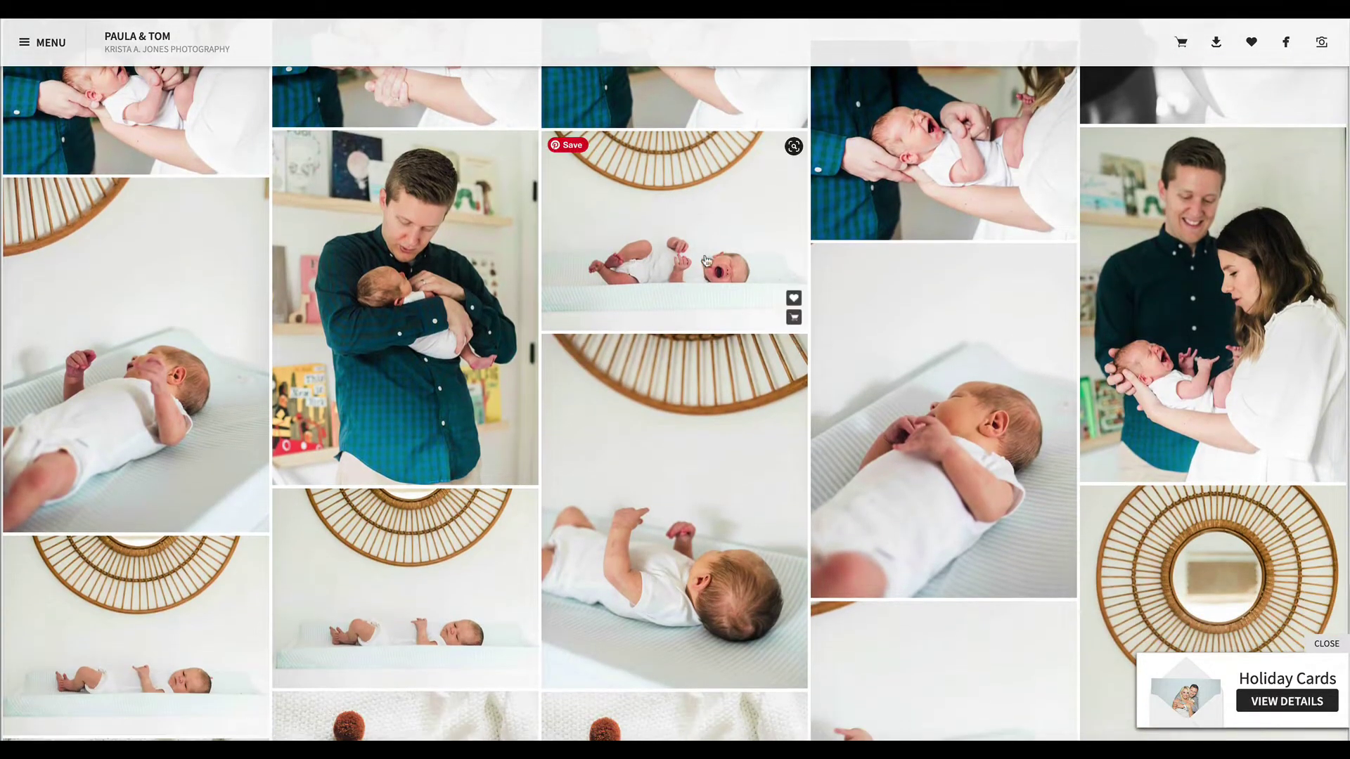
pyautogui.scroll(-1, 677, 314)
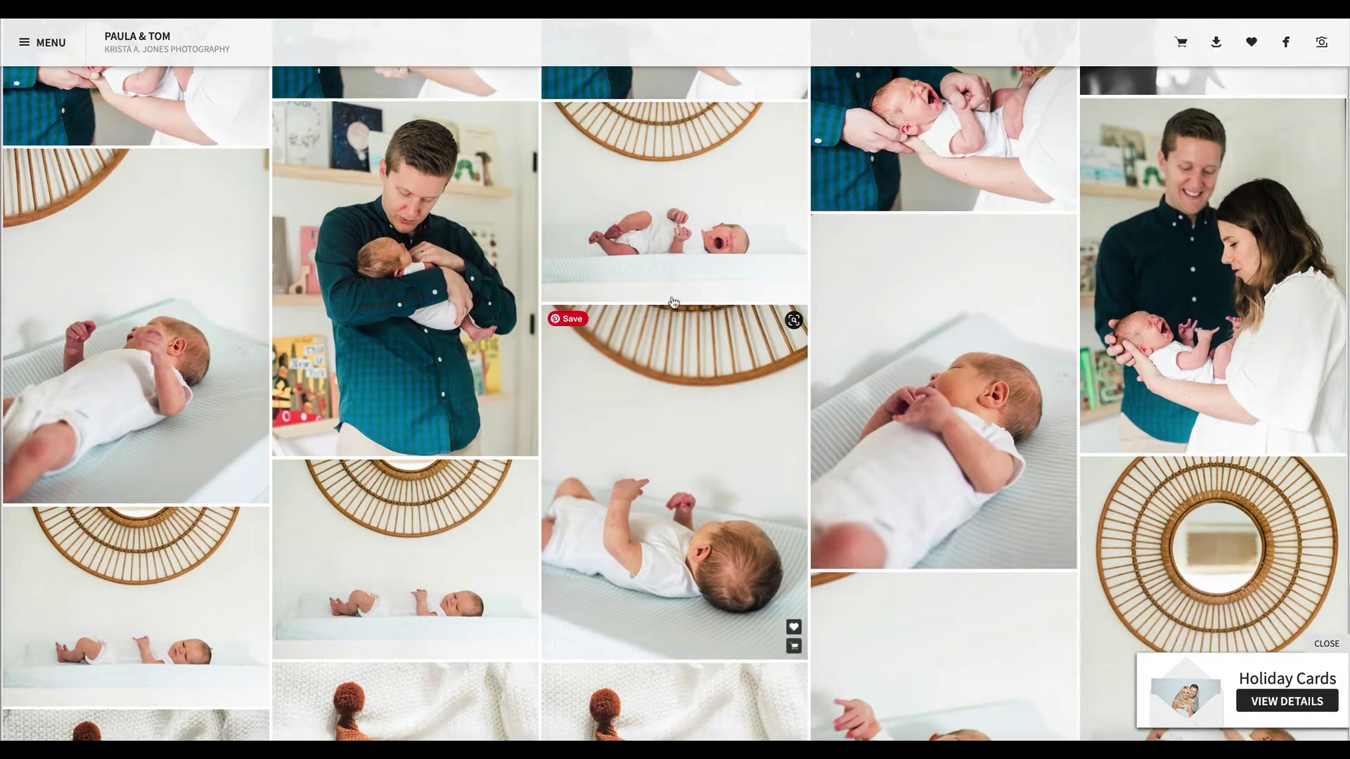
pyautogui.scroll(-2, 661, 385)
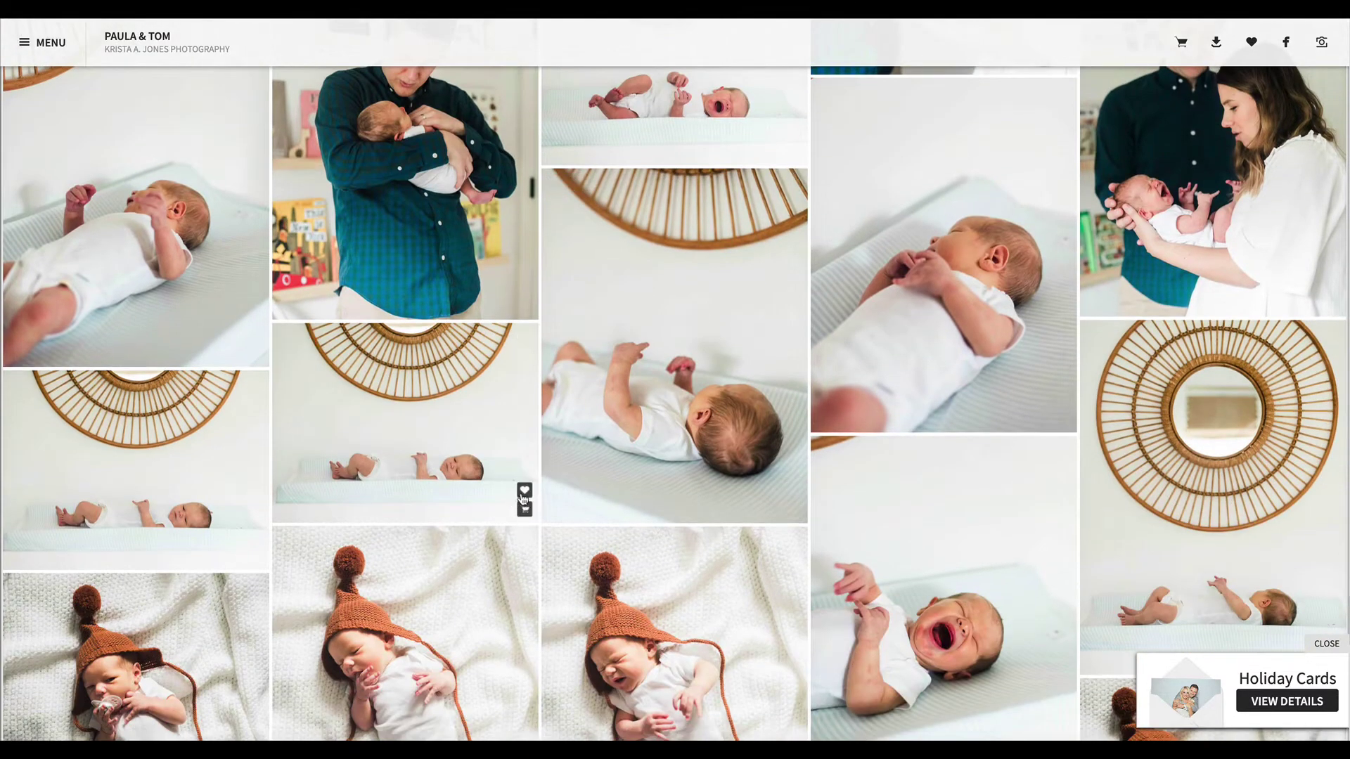
pyautogui.scroll(-7, 928, 362)
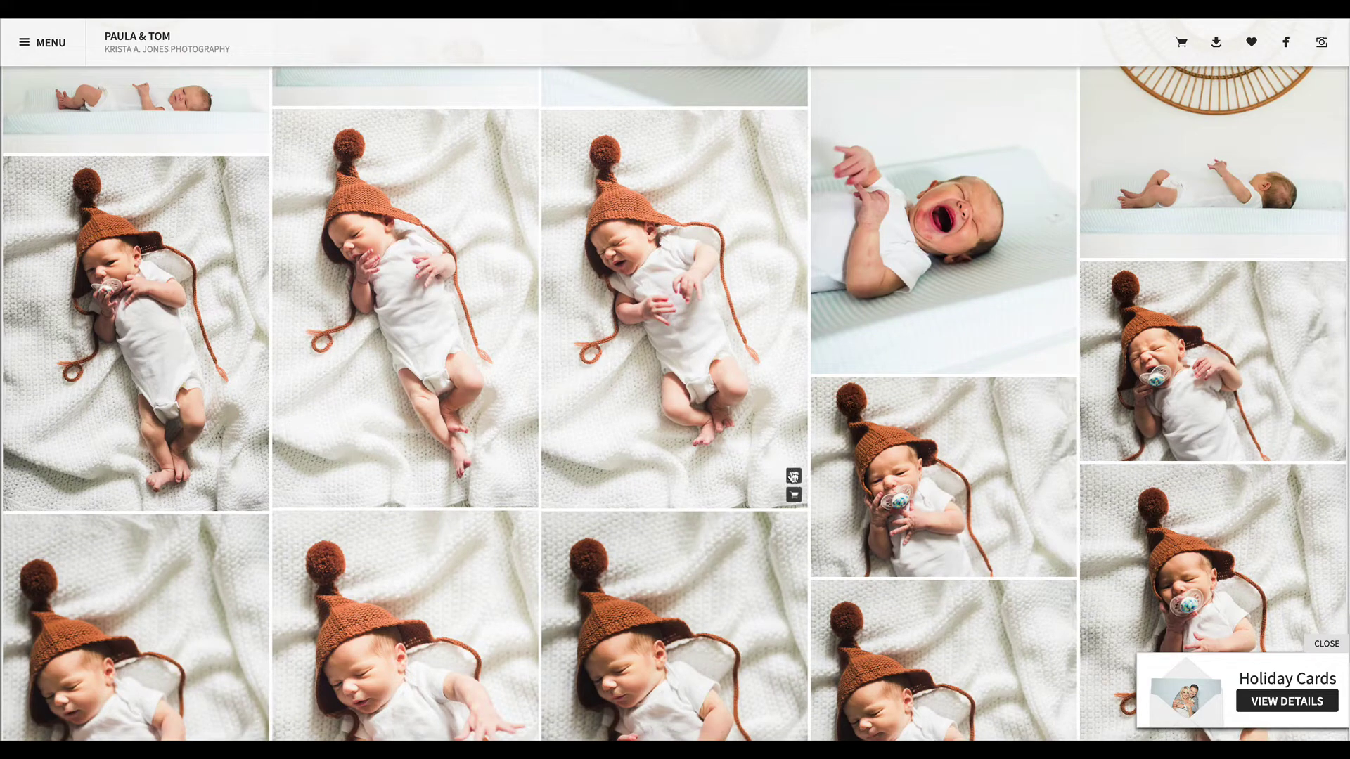
pyautogui.click(793, 476)
# Step: Scroll to the end of the gallery at the VIEW MORE button
pyautogui.scroll(-6, 926, 441)
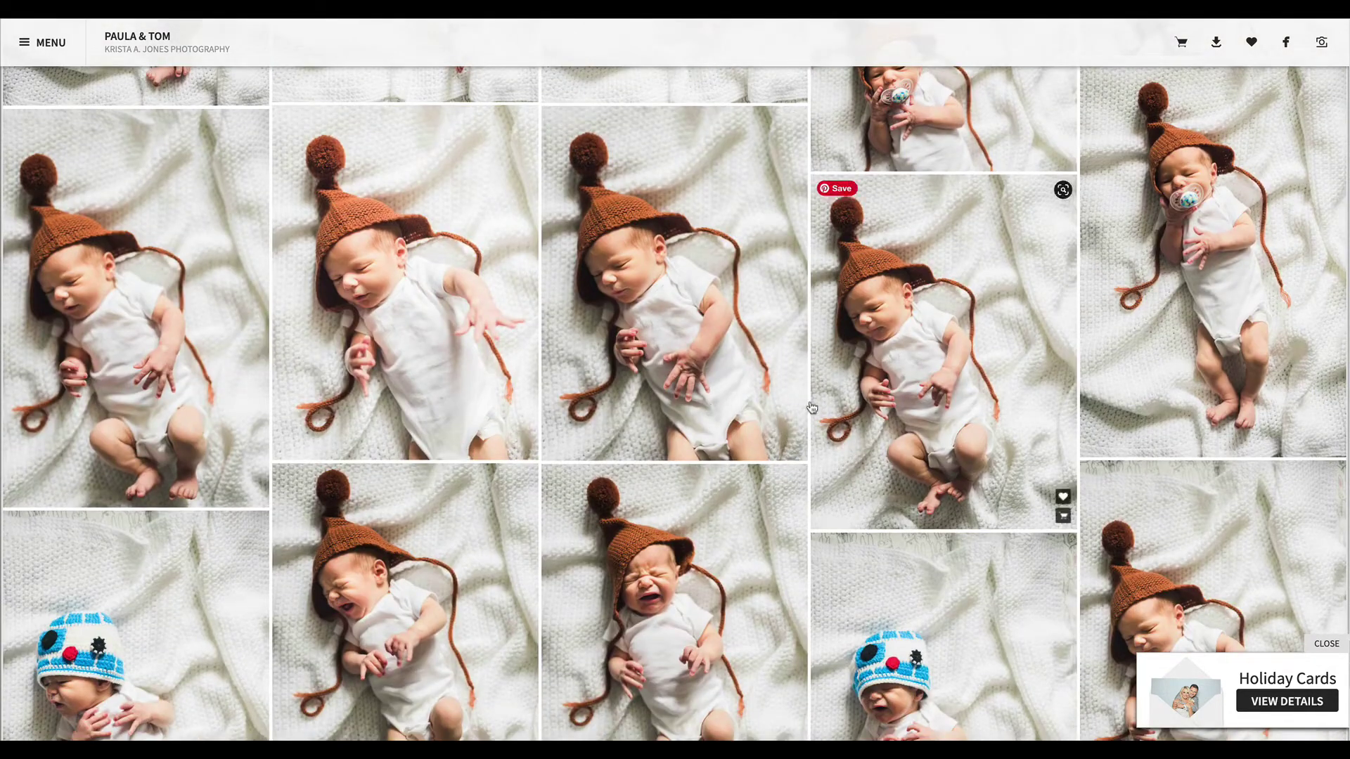
pyautogui.scroll(-5, 746, 325)
pyautogui.scroll(-3, 1003, 426)
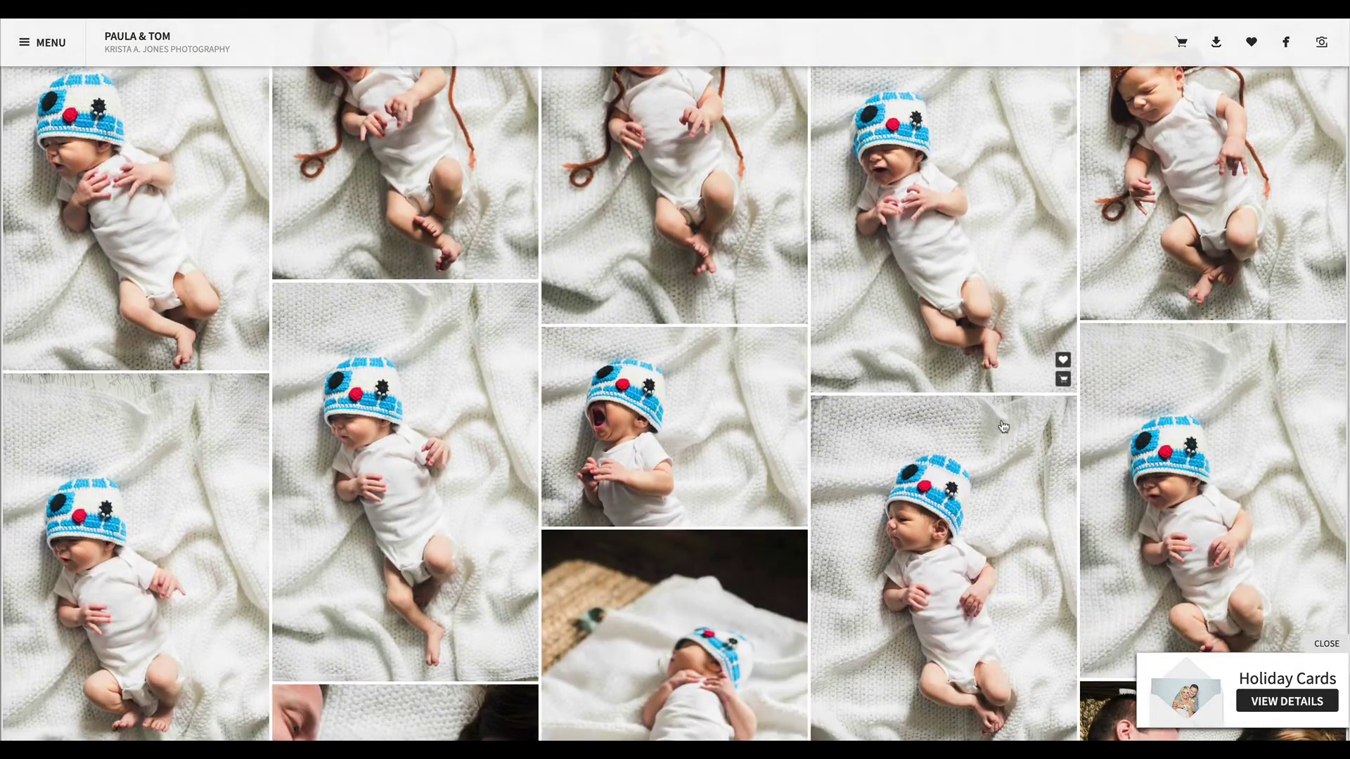
pyautogui.scroll(-4, 1003, 426)
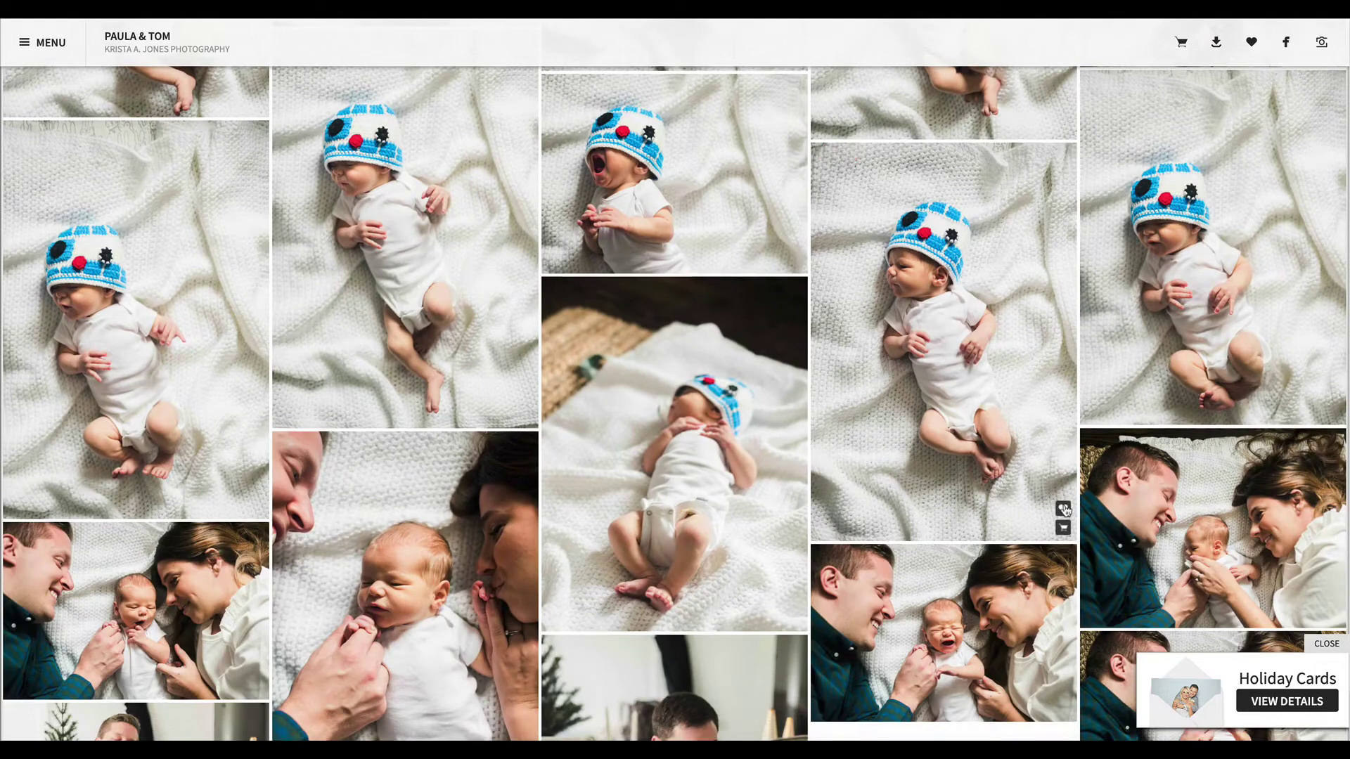
pyautogui.scroll(-5, 813, 404)
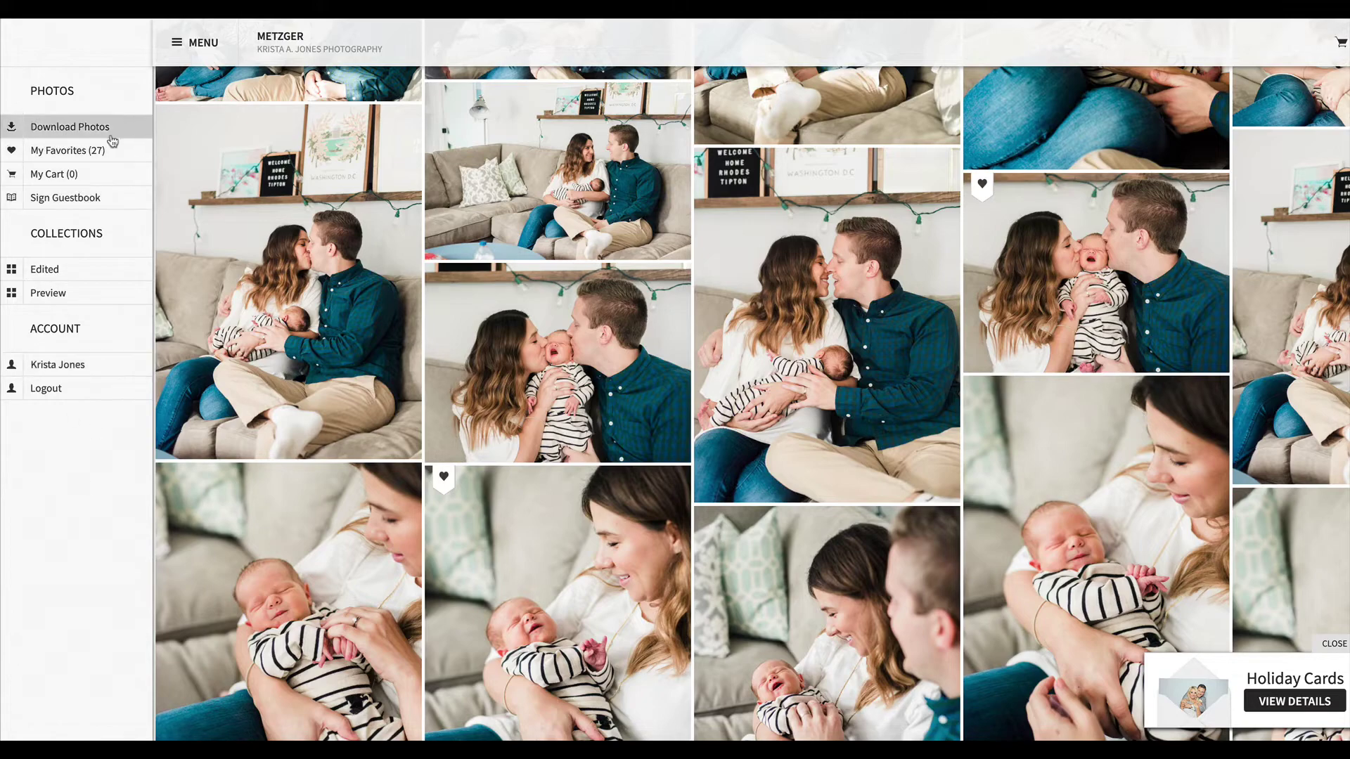
# Step: Open My Favorites (27) and browse the grid of hearted newborn family photos
pyautogui.click(97, 152)
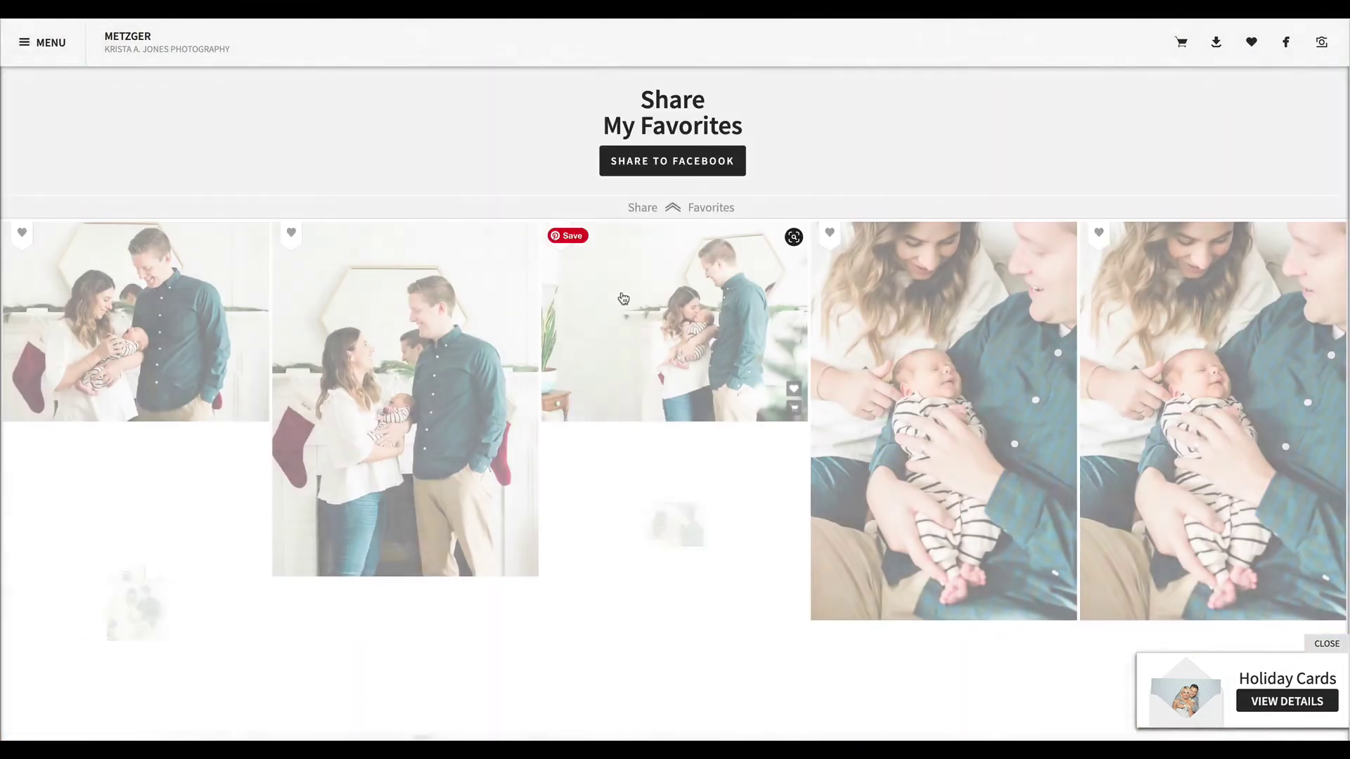
pyautogui.scroll(-15, 622, 297)
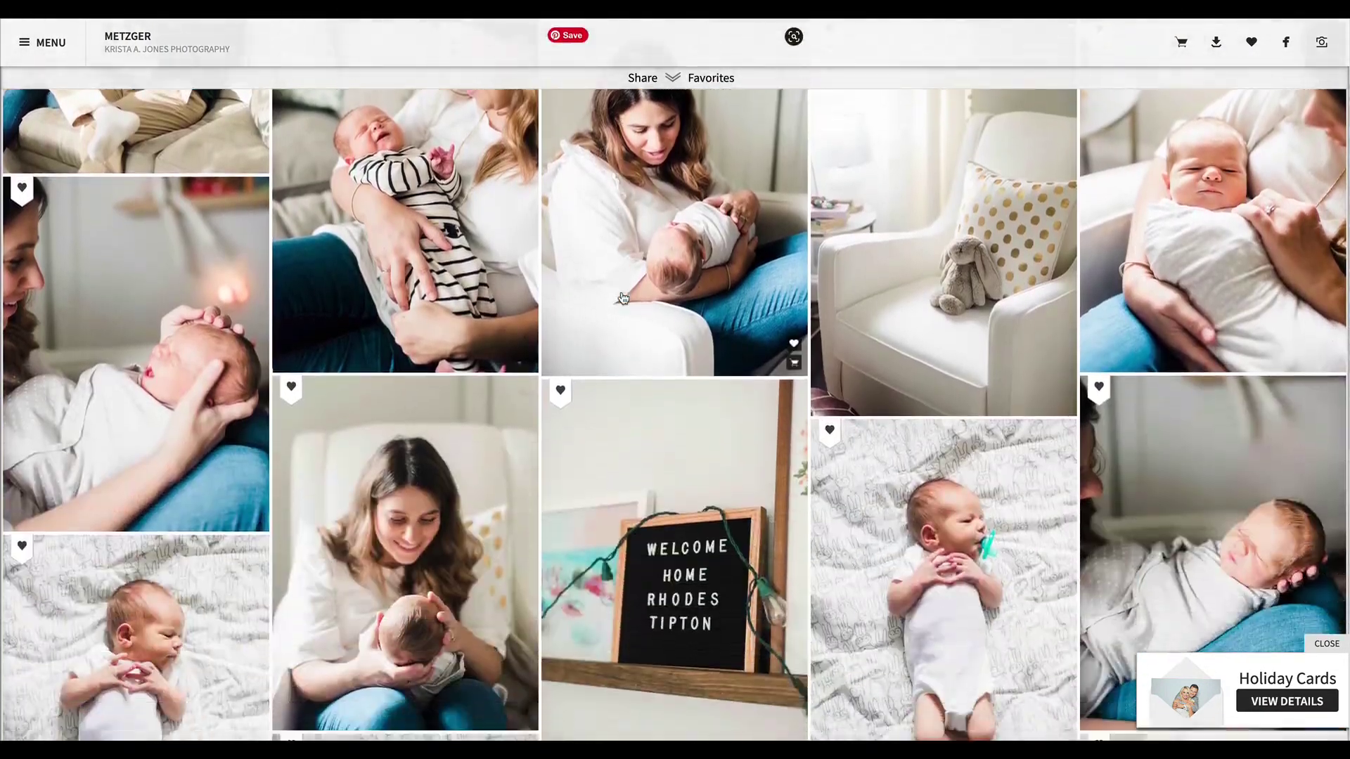
pyautogui.scroll(15, 622, 298)
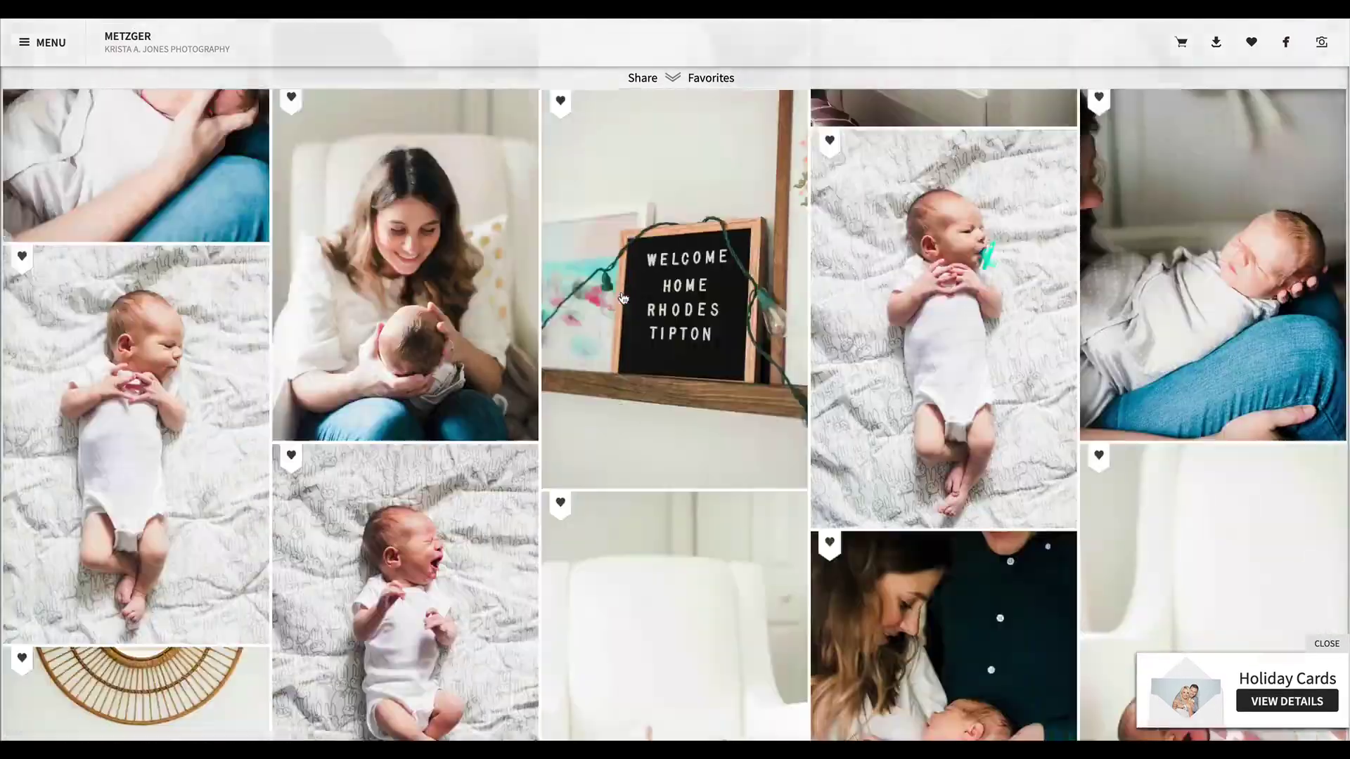
pyautogui.scroll(-5, 622, 297)
pyautogui.scroll(-10, 622, 297)
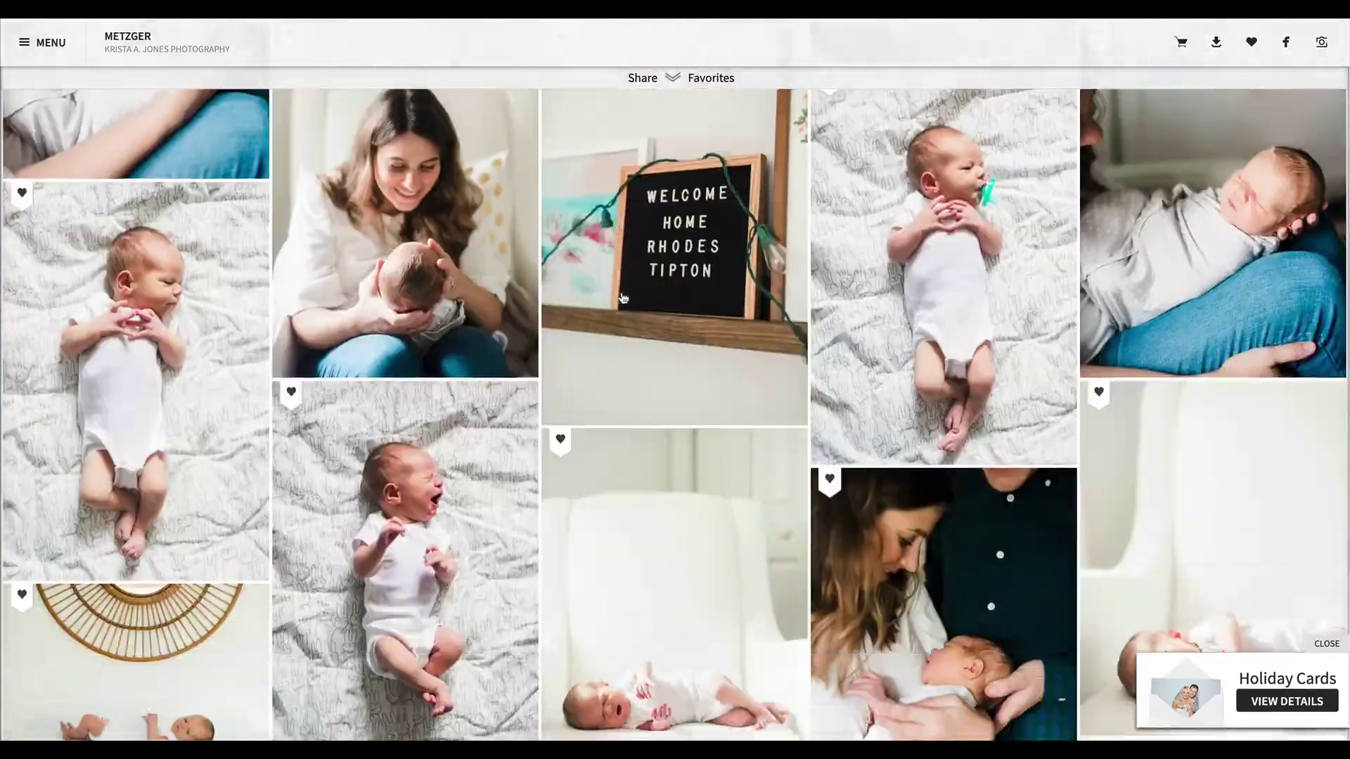
pyautogui.scroll(15, 622, 298)
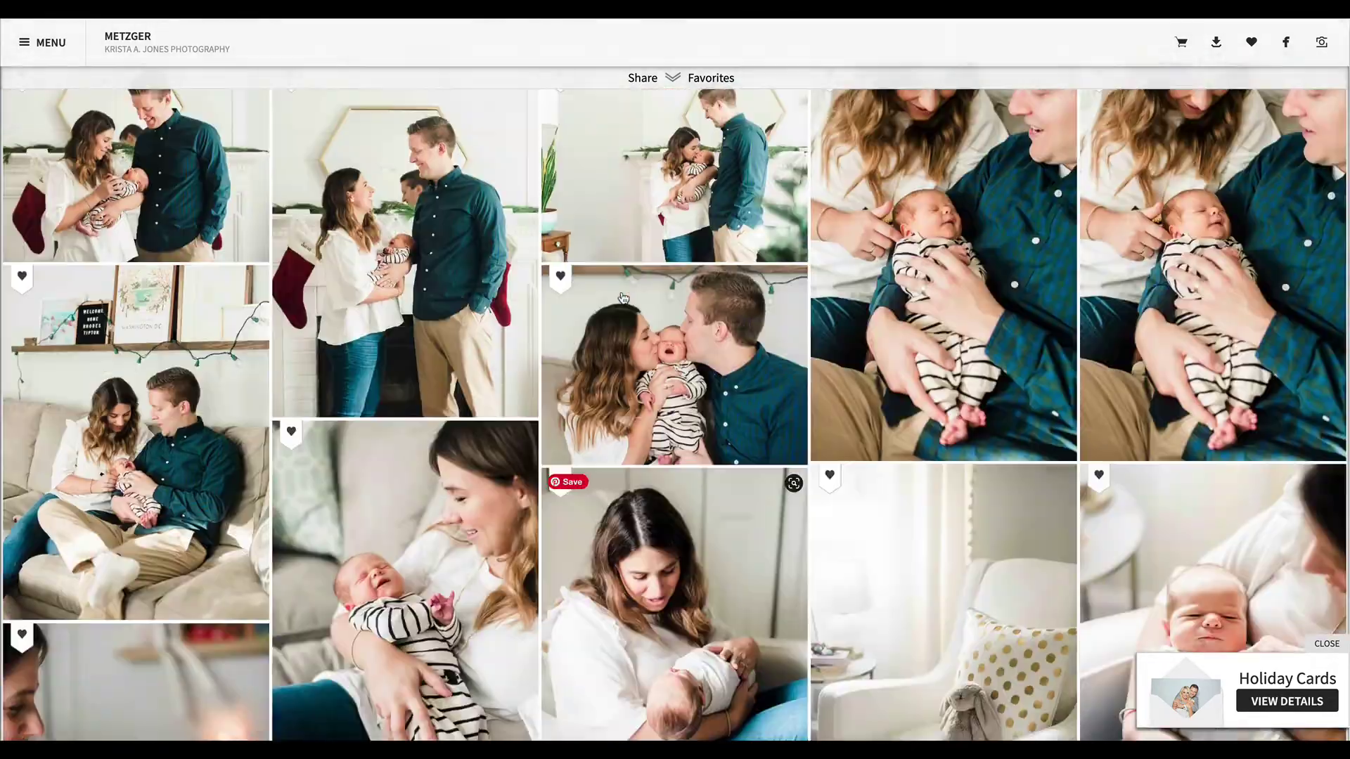